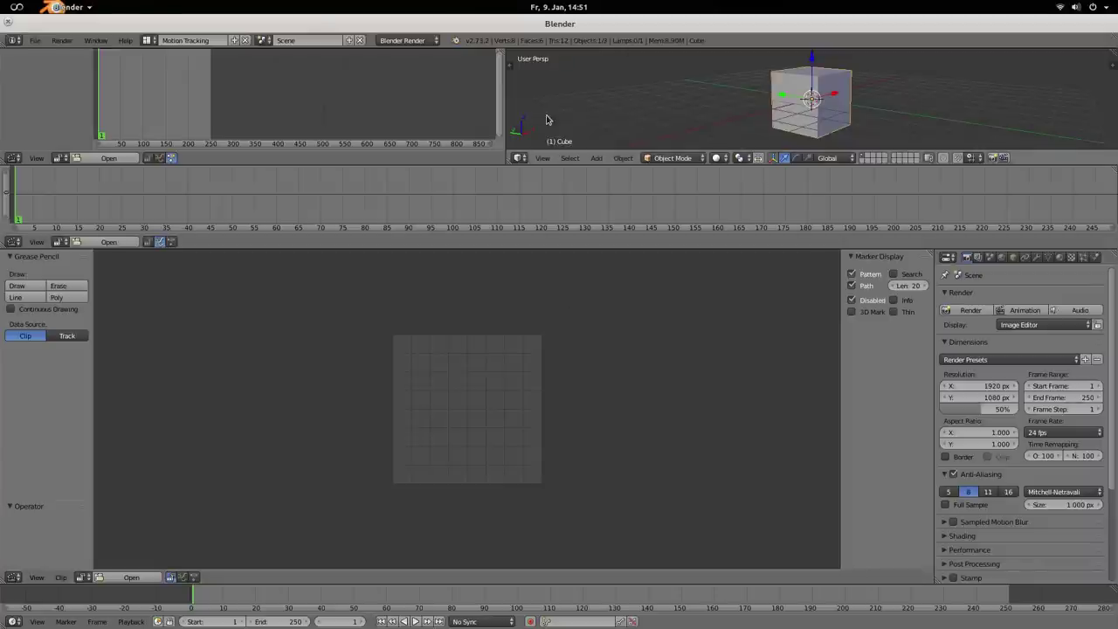
# Step: Switch between the Scripting and Motion Tracking layouts, orbit the cube, and briefly maximise the 3D view
pyautogui.hotkey('ctrl', 'Right')
pyautogui.hotkey('ctrl', 'Left')
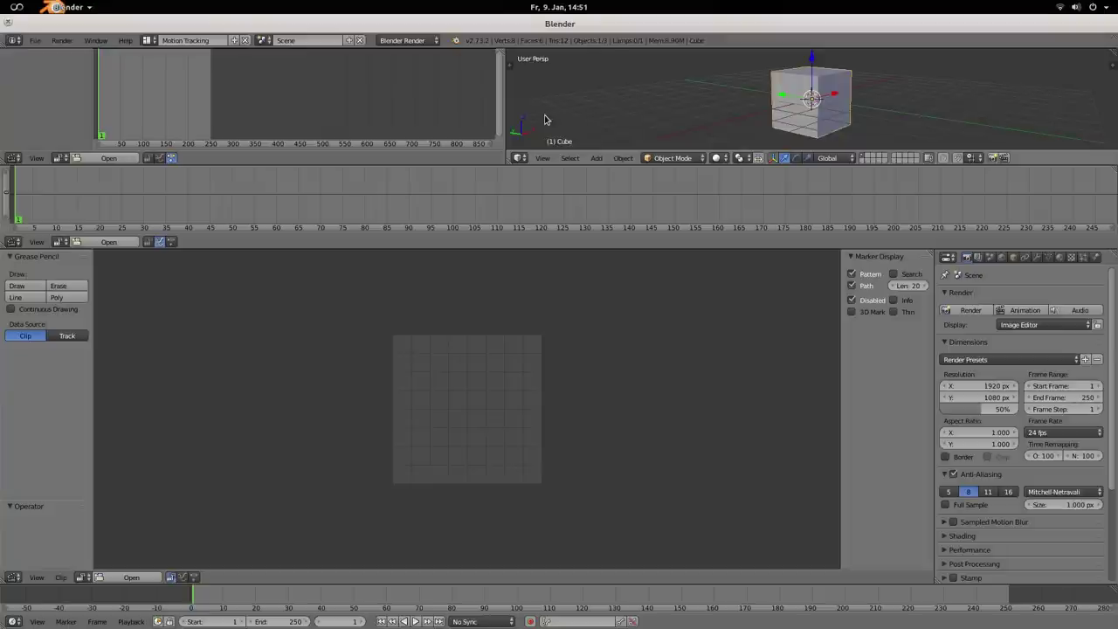
pyautogui.moveTo(670, 94)
pyautogui.mouseDown(button='middle')
pyautogui.moveTo(744, 118)
pyautogui.moveTo(731, 100)
pyautogui.moveTo(690, 96)
pyautogui.mouseUp(button='middle')
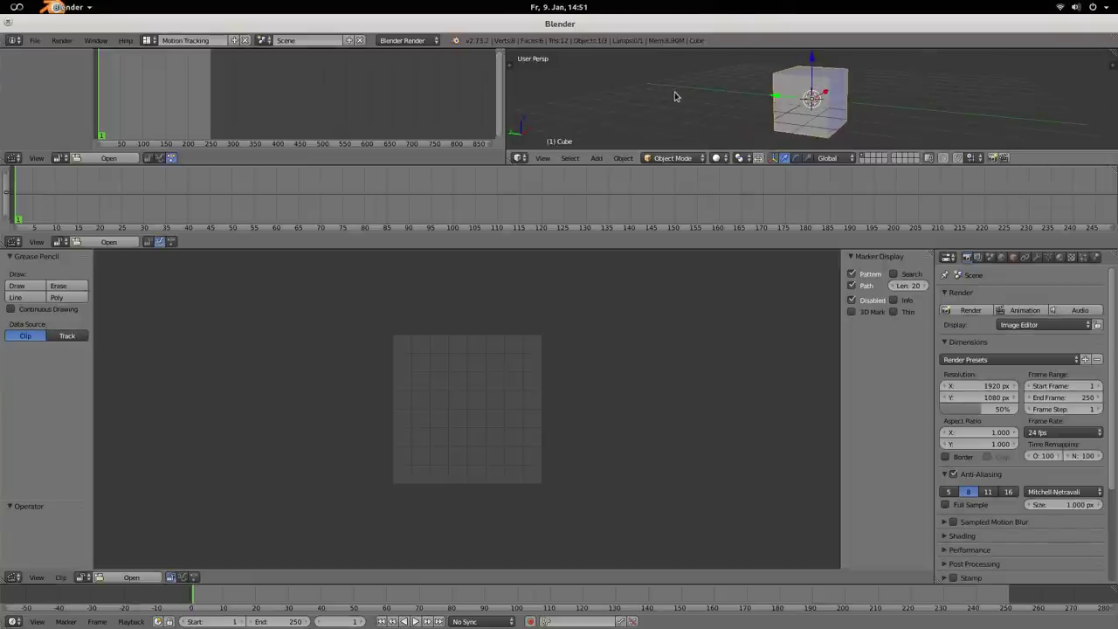
pyautogui.hotkey('ctrl', 'z')
pyautogui.hotkey('ctrl', 'alt', 'space')
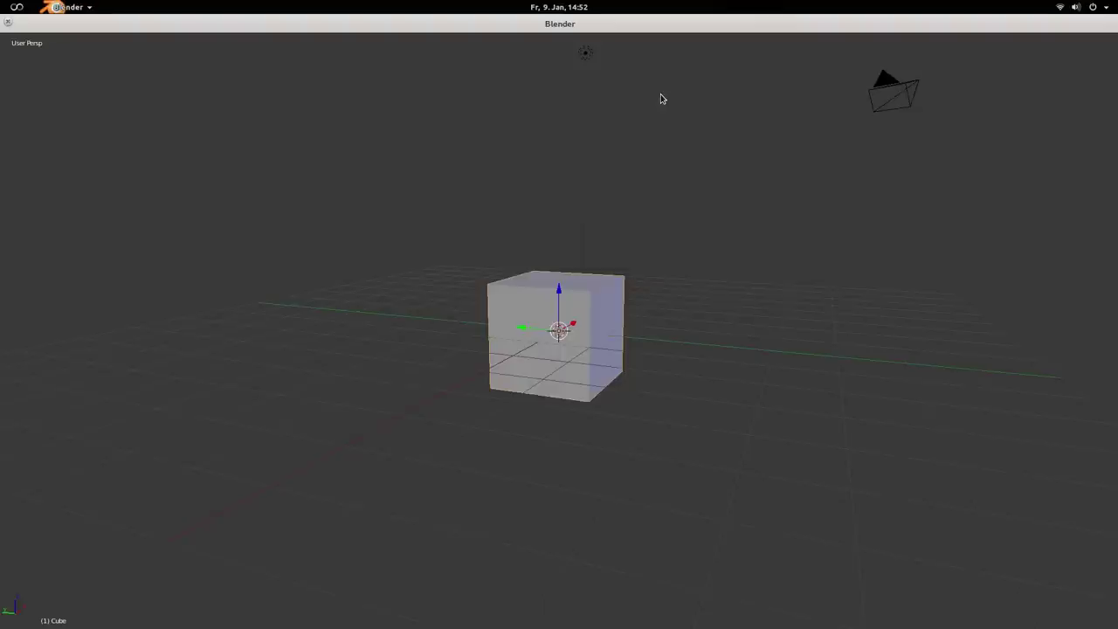
pyautogui.hotkey('ctrl', 'alt', 'space')
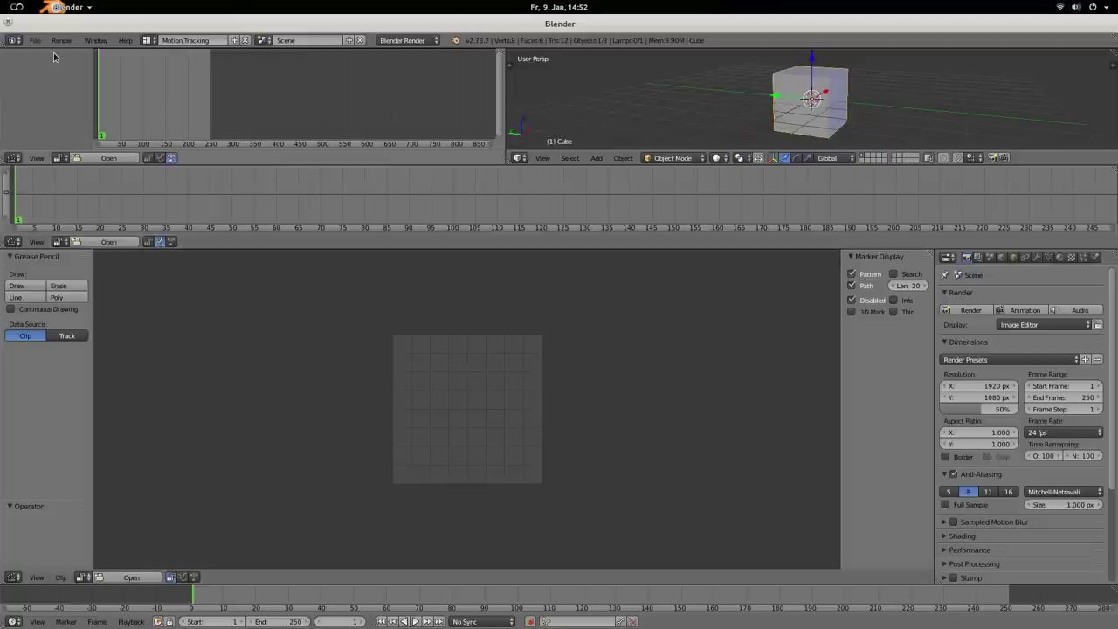
# Step: In the green-screen tracking window, add marker Track.013 and enlarge its pattern area
pyautogui.press('super')
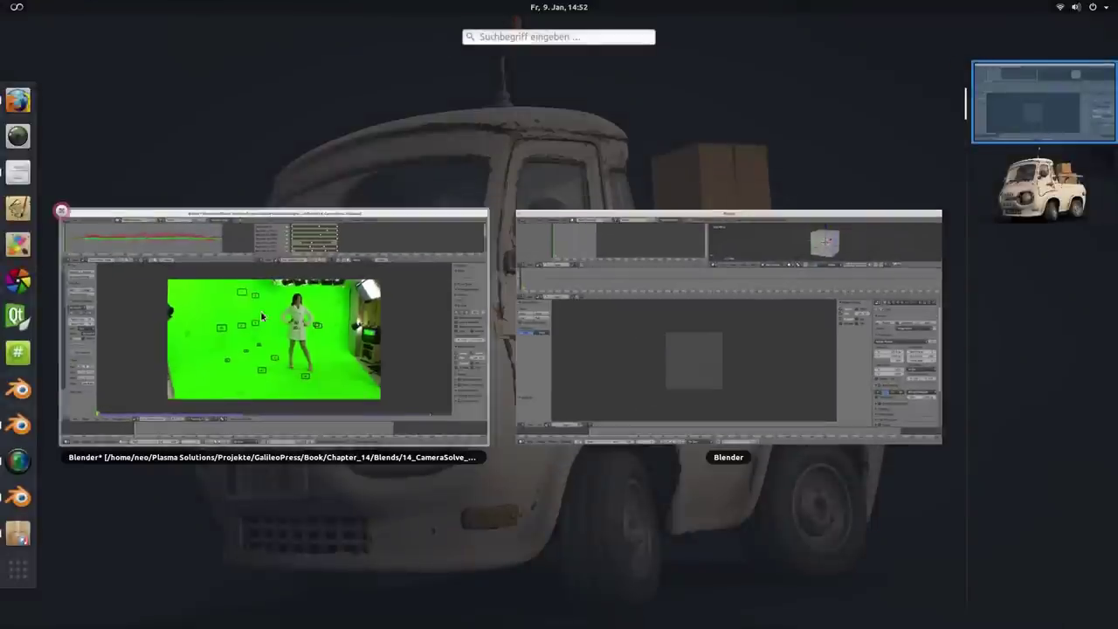
pyautogui.click(263, 316)
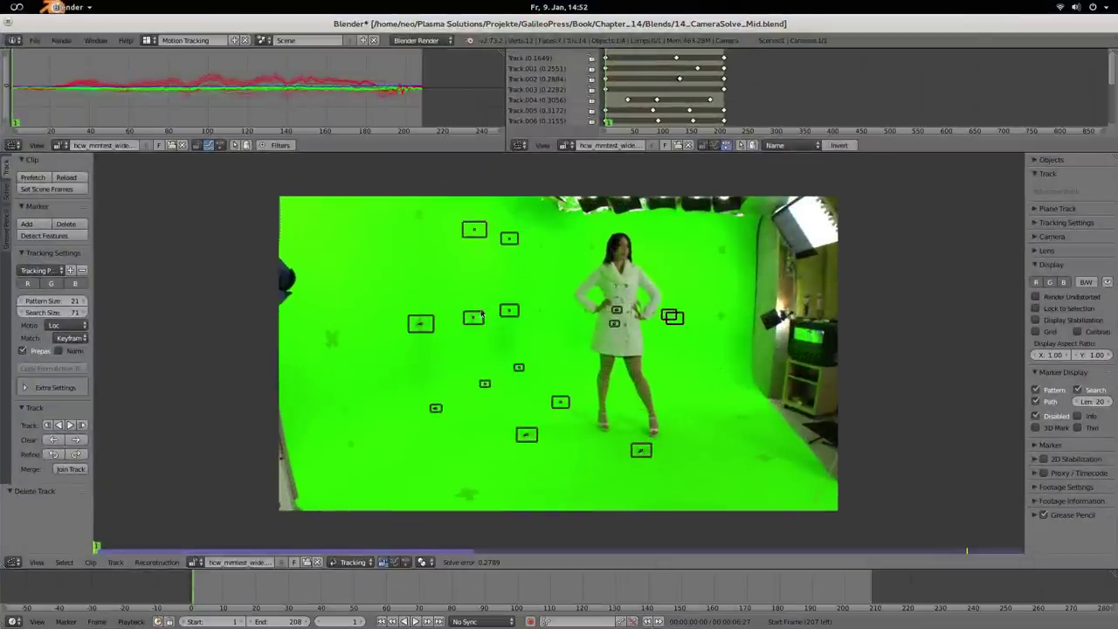
pyautogui.keyDown('ctrl'); pyautogui.click(541, 314); pyautogui.keyUp('ctrl')
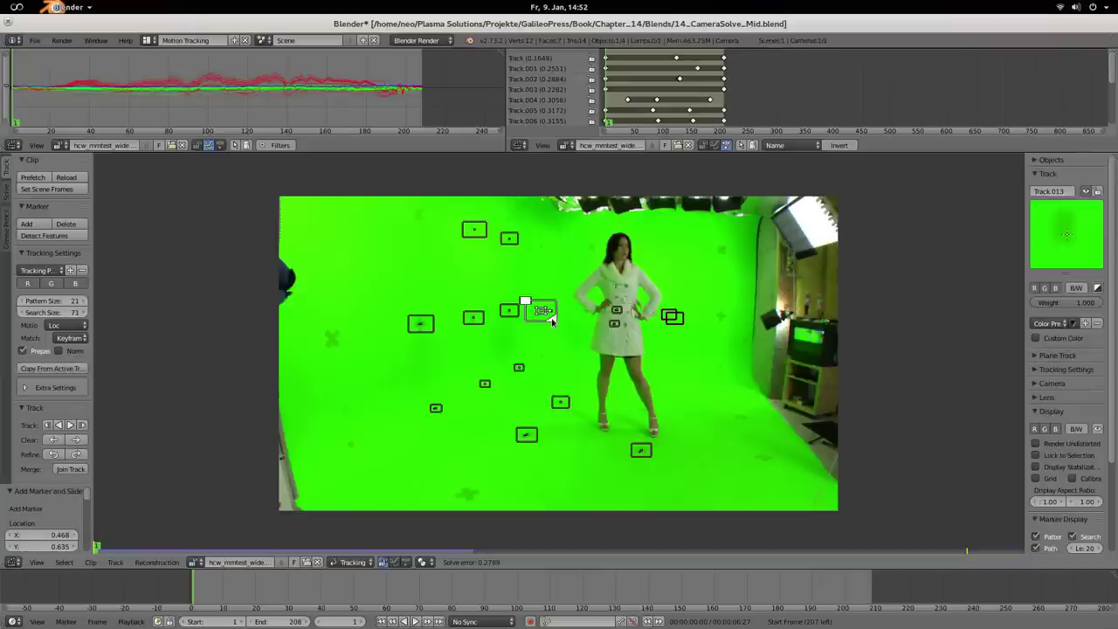
pyautogui.moveTo(559, 324)
pyautogui.mouseDown()
pyautogui.moveTo(569, 328)
pyautogui.moveTo(545, 311)
pyautogui.mouseUp()
pyautogui.scroll(3, 549, 312)
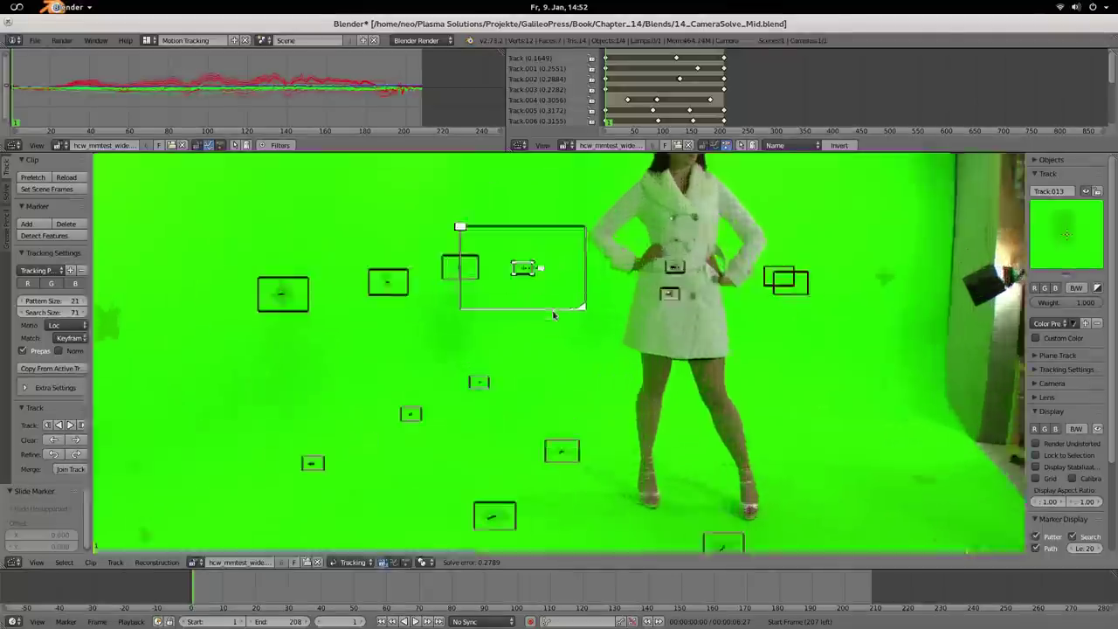
pyautogui.moveTo(549, 312); pyautogui.dragTo(546, 361, button='middle')
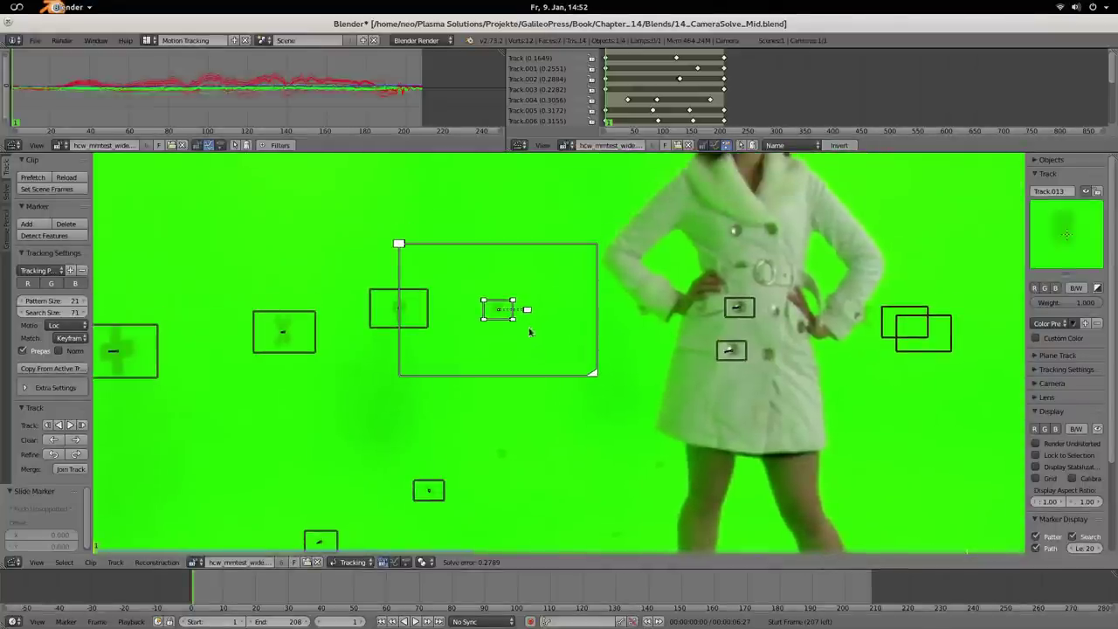
pyautogui.moveTo(499, 309); pyautogui.dragTo(497, 305, button='right')
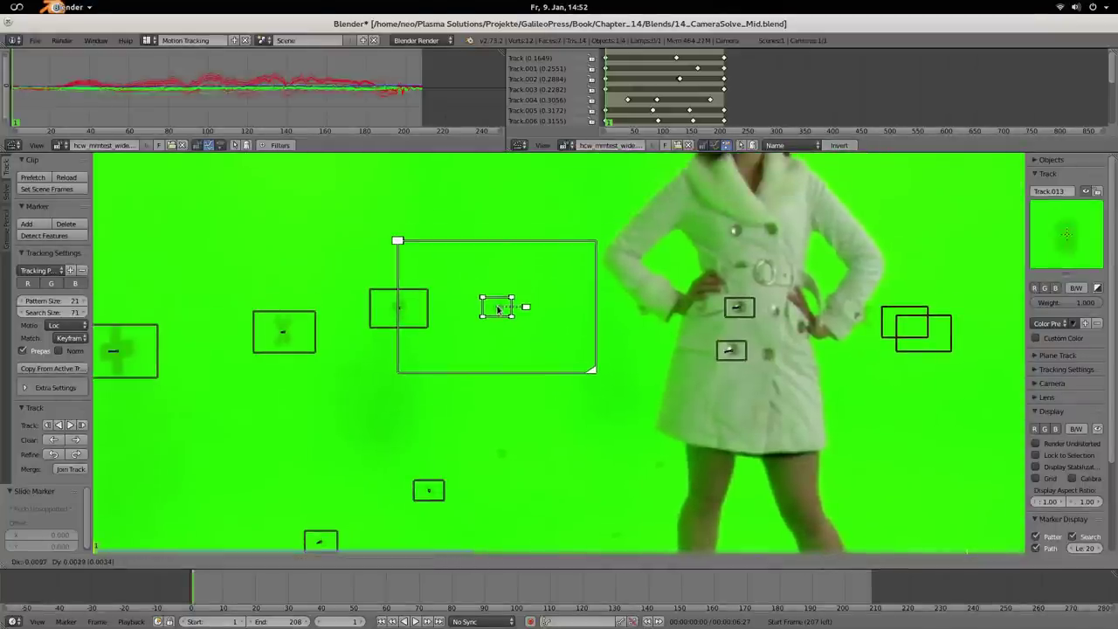
# Step: Widen Track.013's search area, recentre the footage and return to the first frame
pyautogui.moveTo(595, 370); pyautogui.dragTo(633, 396)
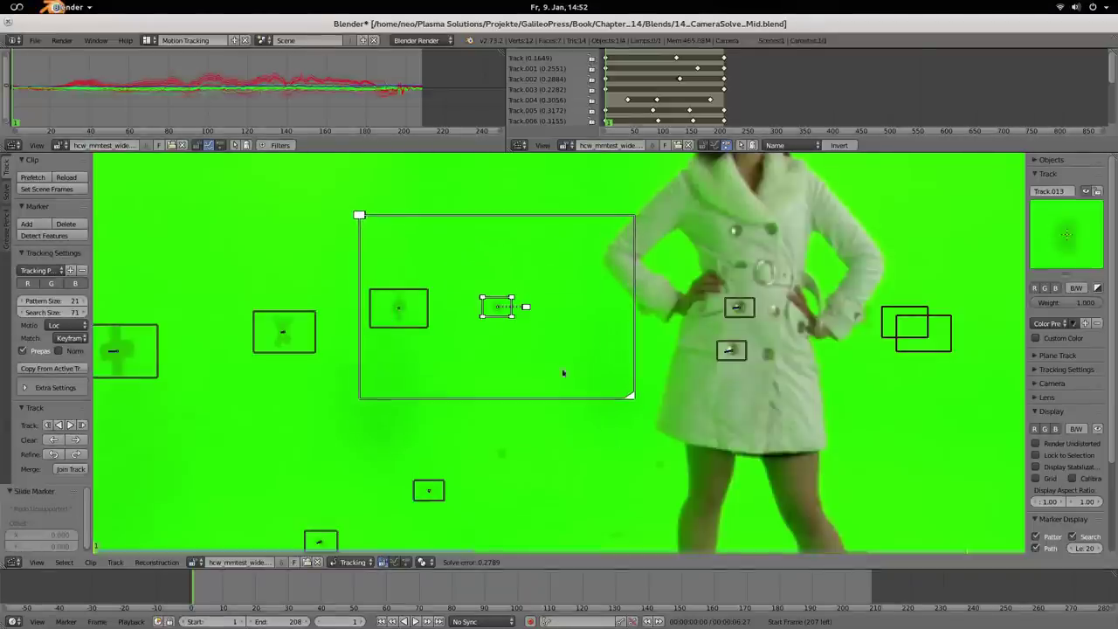
pyautogui.scroll(-5, 537, 358)
pyautogui.scroll(2, 493, 350)
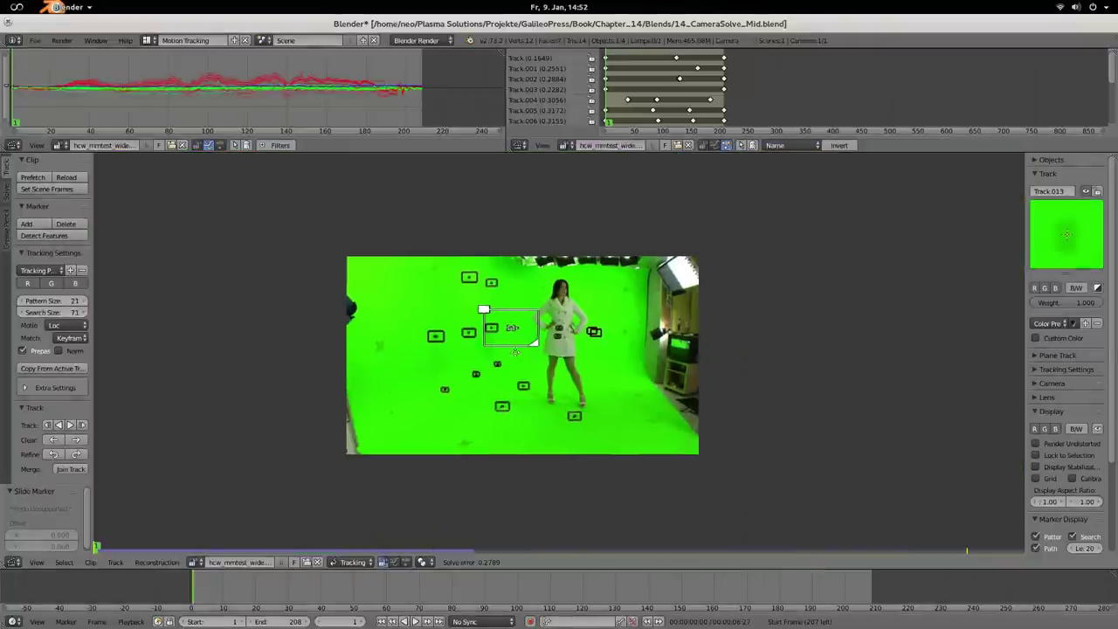
pyautogui.scroll(1, 493, 349)
pyautogui.moveTo(501, 349); pyautogui.dragTo(552, 353, button='middle')
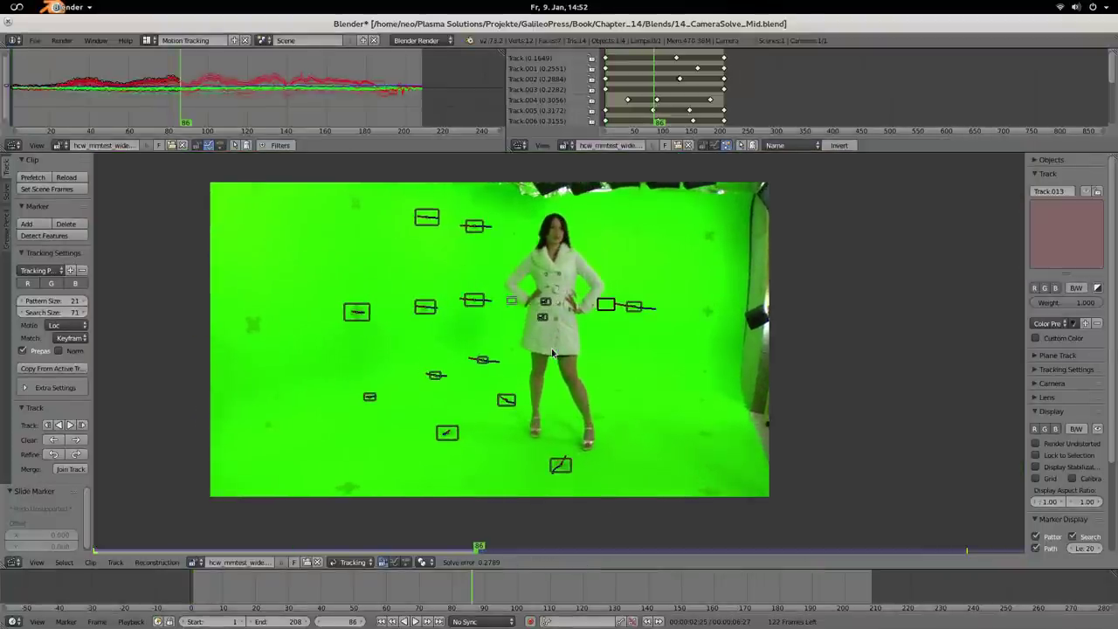
pyautogui.hotkey('shift', 'Left')
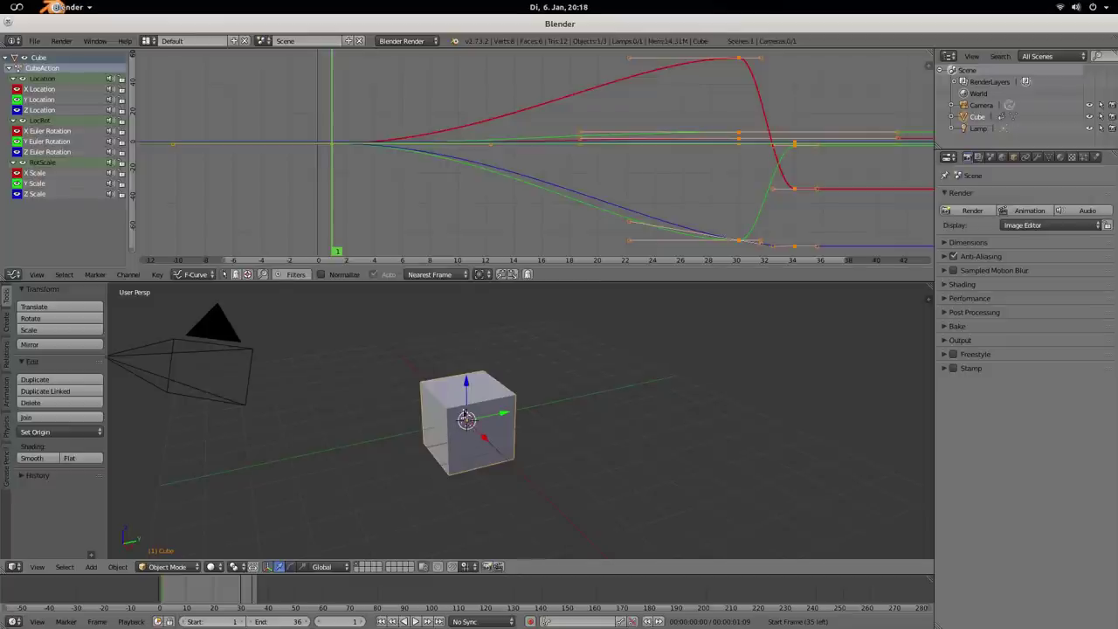
# Step: Play and stop the cube animation with Alt+A, then select keyframes on the curves
pyautogui.hotkey('alt', 'a')
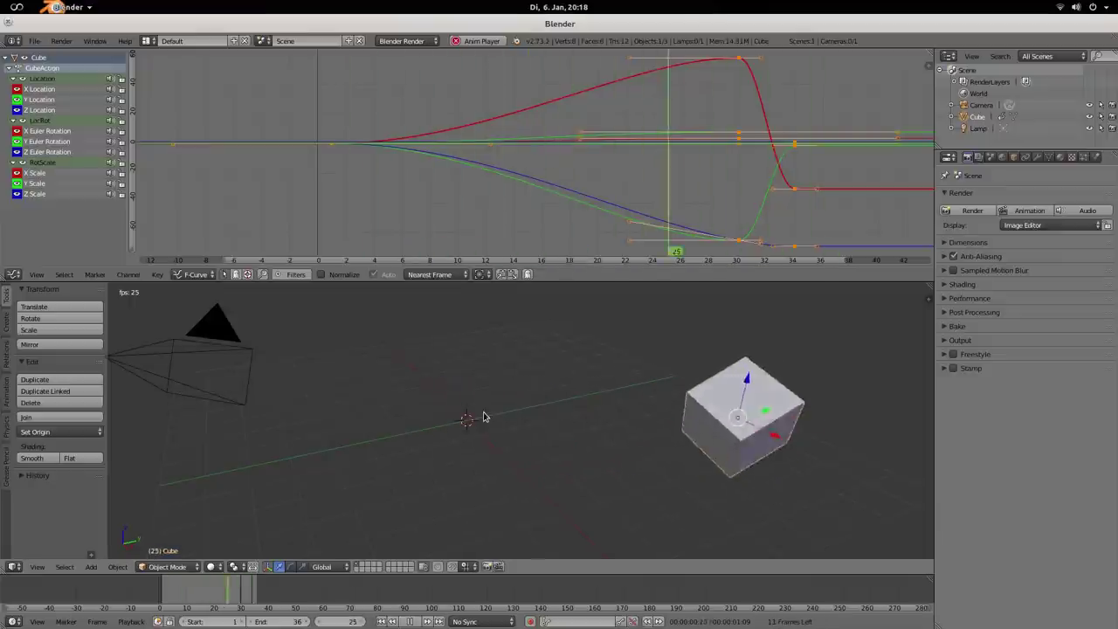
pyautogui.press('Escape')
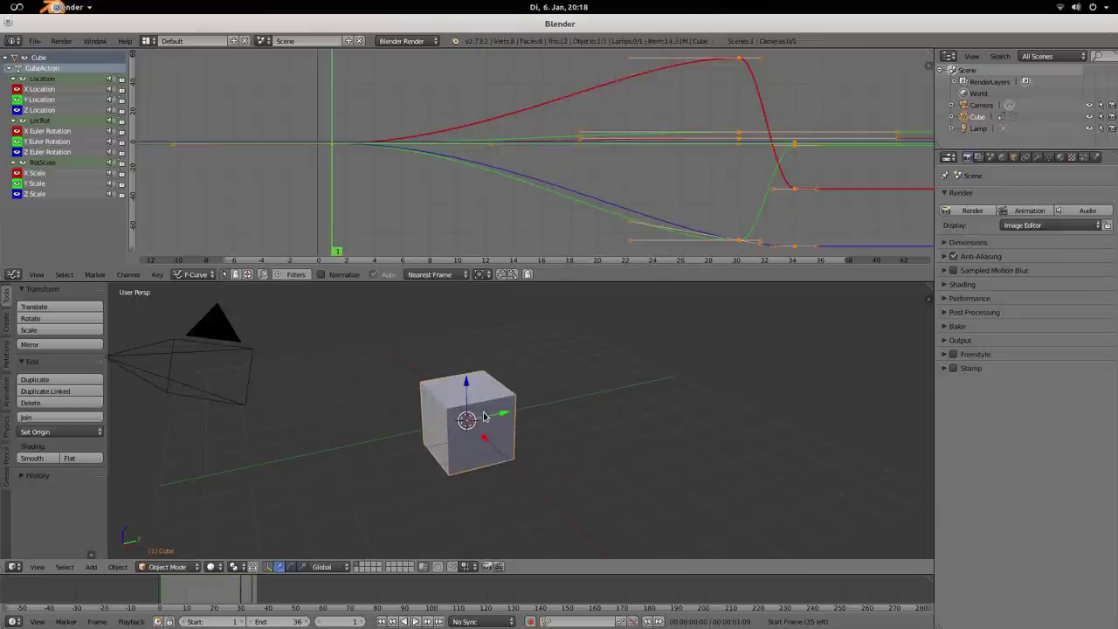
pyautogui.rightClick(743, 144)
pyautogui.moveTo(739, 141); pyautogui.dragTo(740, 60, button='right')
pyautogui.rightClick(739, 140)
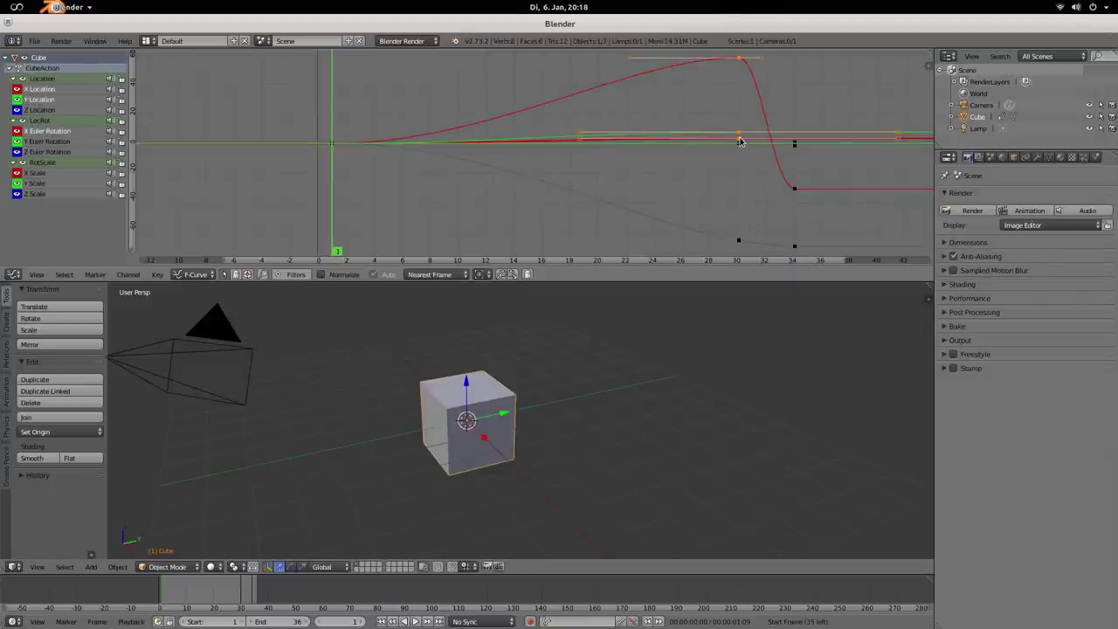
pyautogui.rightClick(741, 59)
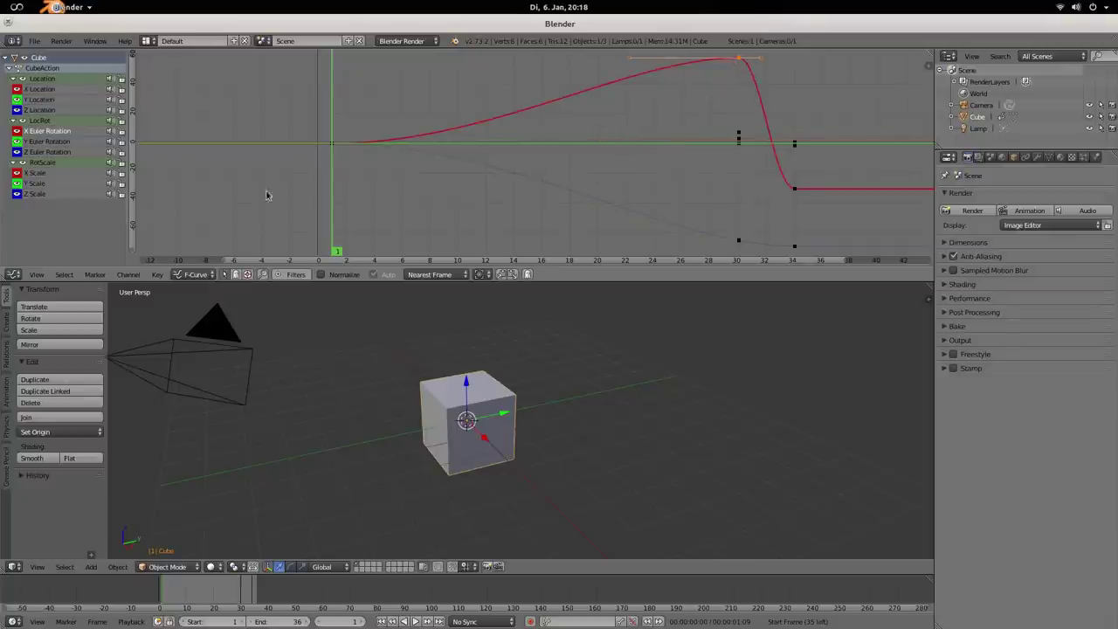
# Step: Toggle the Location curves' visibility and show the X, Y and Z Scale curves
pyautogui.click(17, 89)
pyautogui.click(17, 100)
pyautogui.click(17, 110)
pyautogui.click(17, 90)
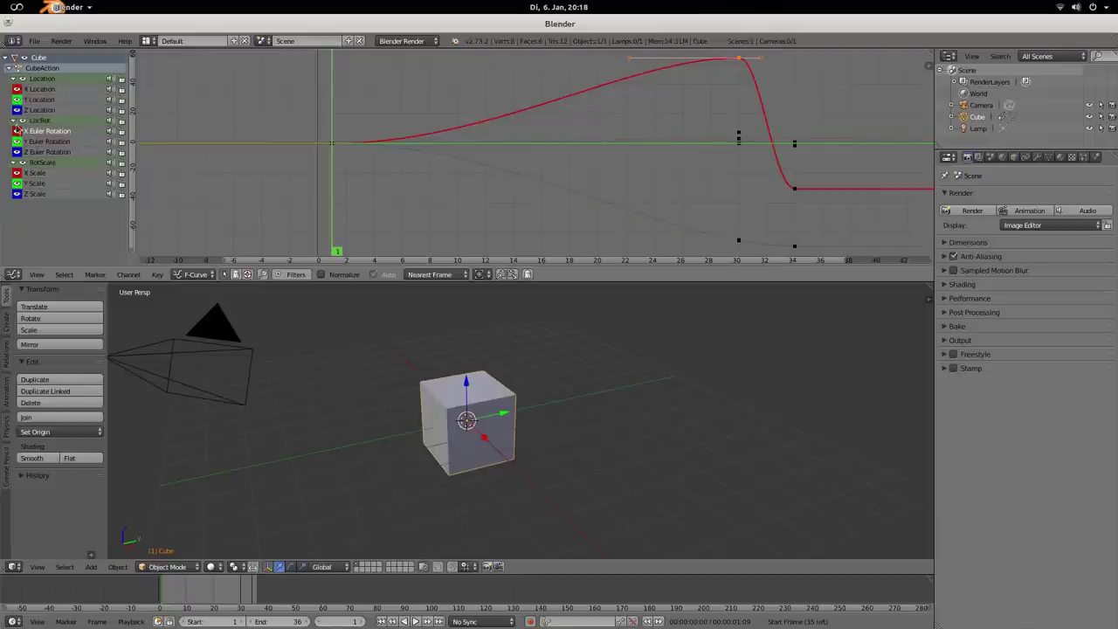
pyautogui.click(13, 121)
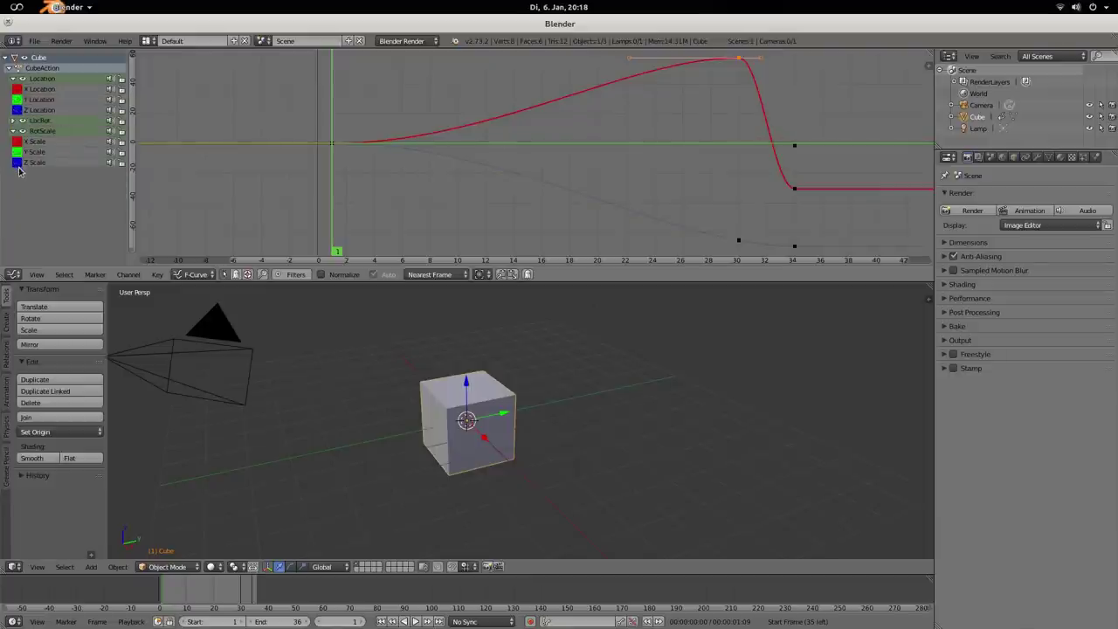
pyautogui.click(16, 99)
pyautogui.moveTo(18, 142); pyautogui.dragTo(17, 163)
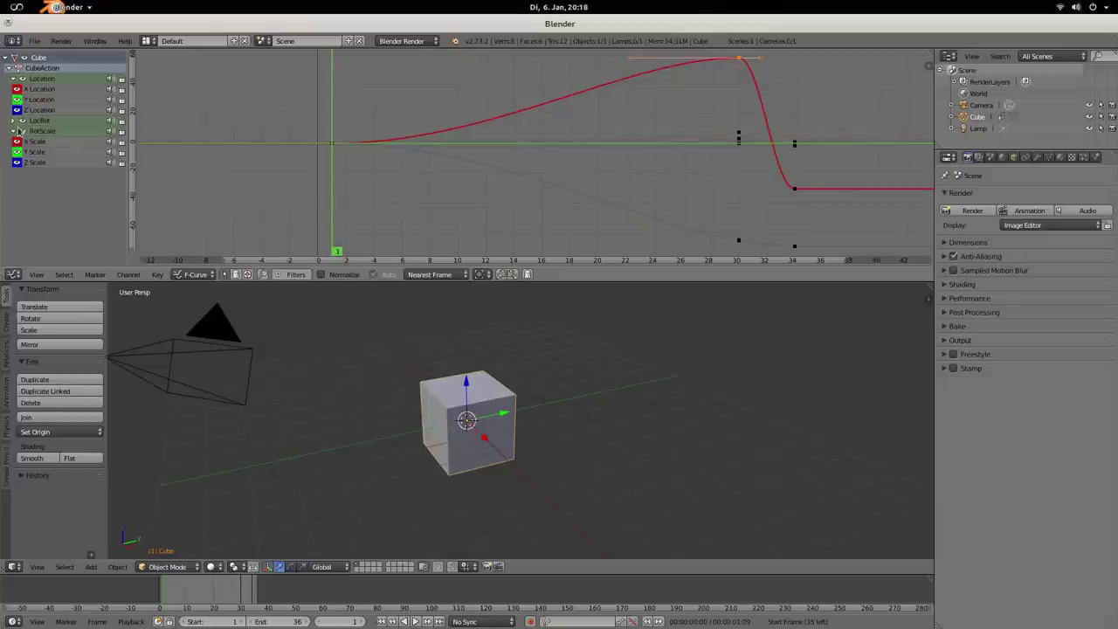
# Step: Hide the Scale, Y/Z Euler Rotation and Y/Z Location curves, leaving X Euler Rotation visible
pyautogui.click(14, 121)
pyautogui.moveTo(18, 174); pyautogui.dragTo(19, 196)
pyautogui.click(17, 152)
pyautogui.click(16, 142)
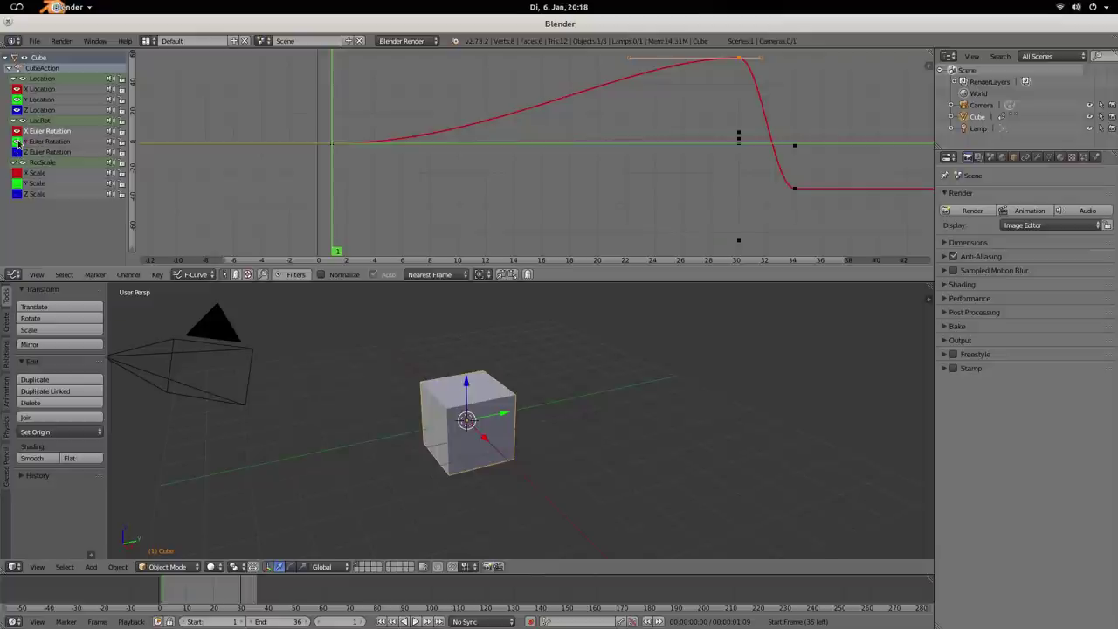
pyautogui.click(16, 111)
pyautogui.click(16, 100)
# Step: Reveal all curves, then hide and unhide the X Euler Rotation curve with H and Alt+H
pyautogui.click(16, 90)
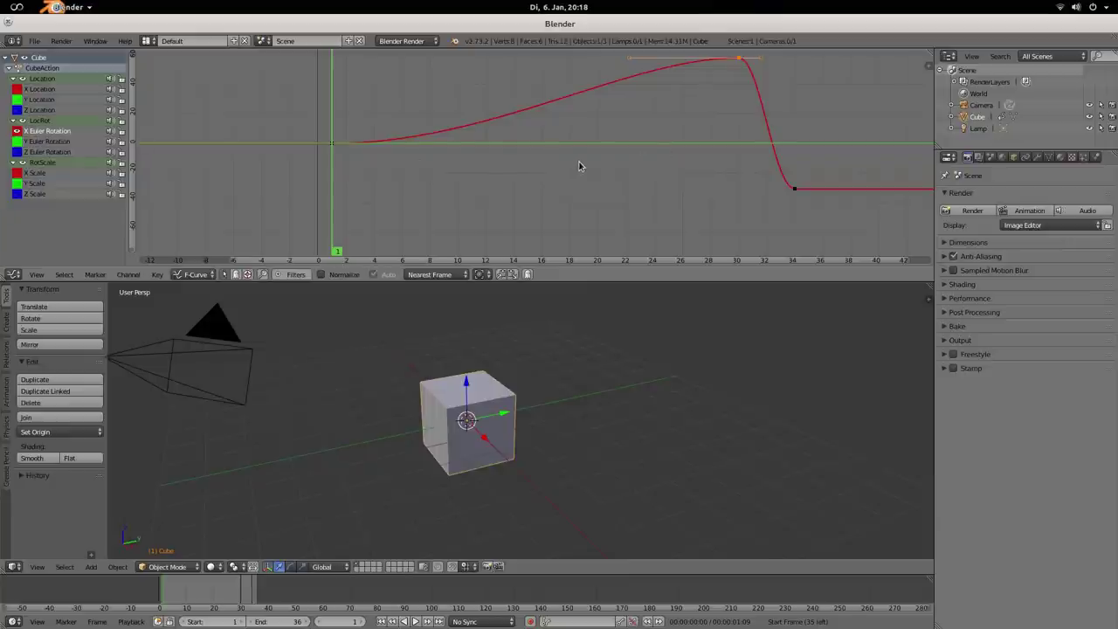
pyautogui.hotkey('alt', 'h')
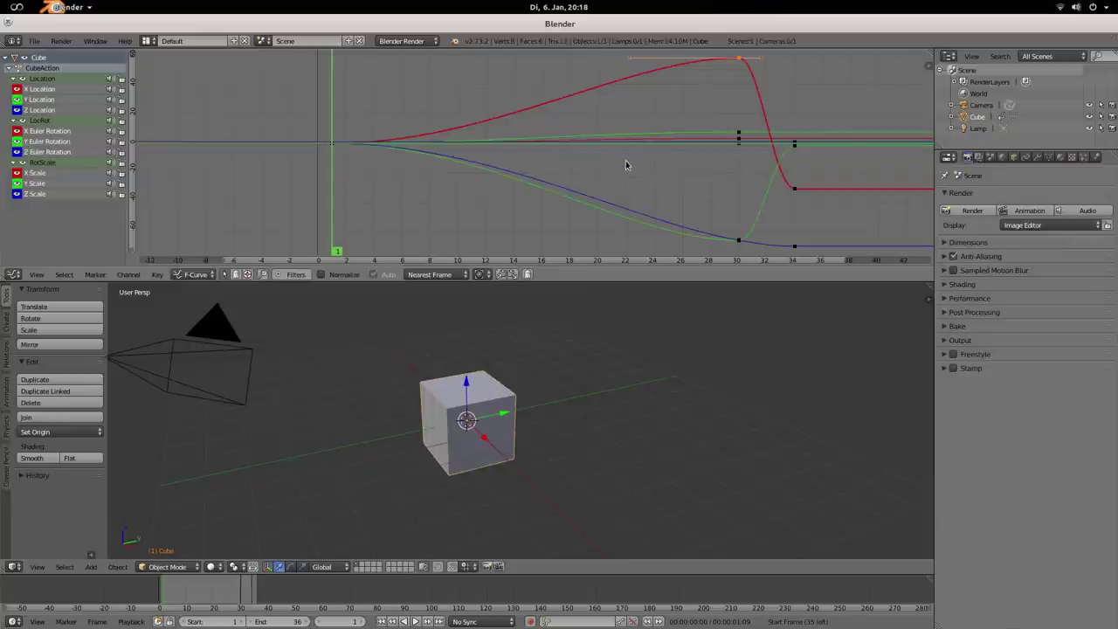
pyautogui.rightClick(744, 66)
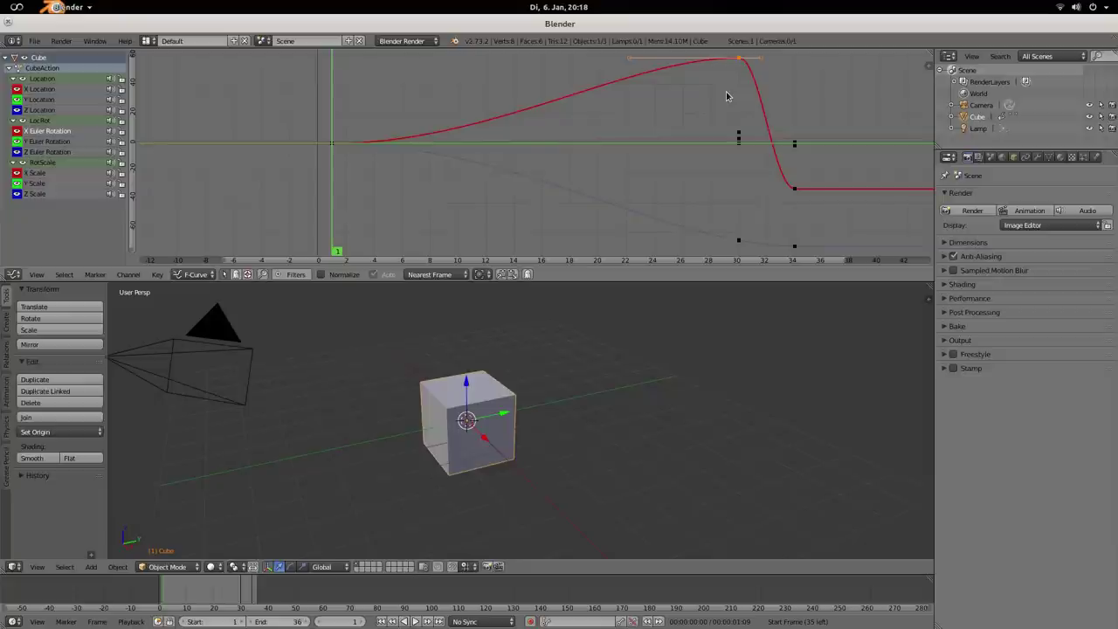
pyautogui.press('h')
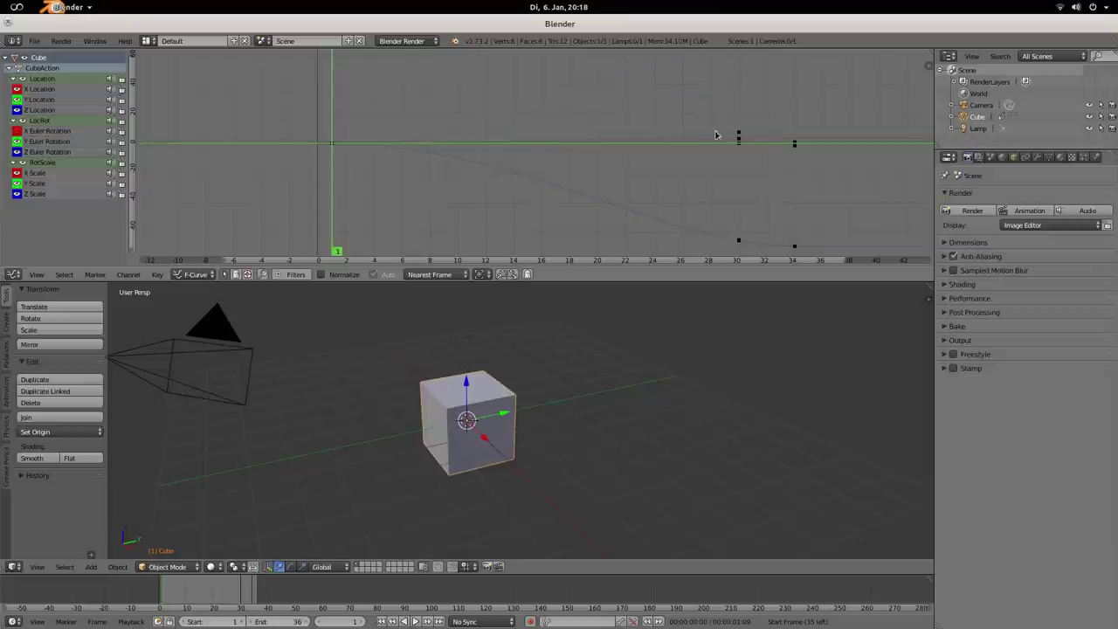
pyautogui.hotkey('alt', 'h')
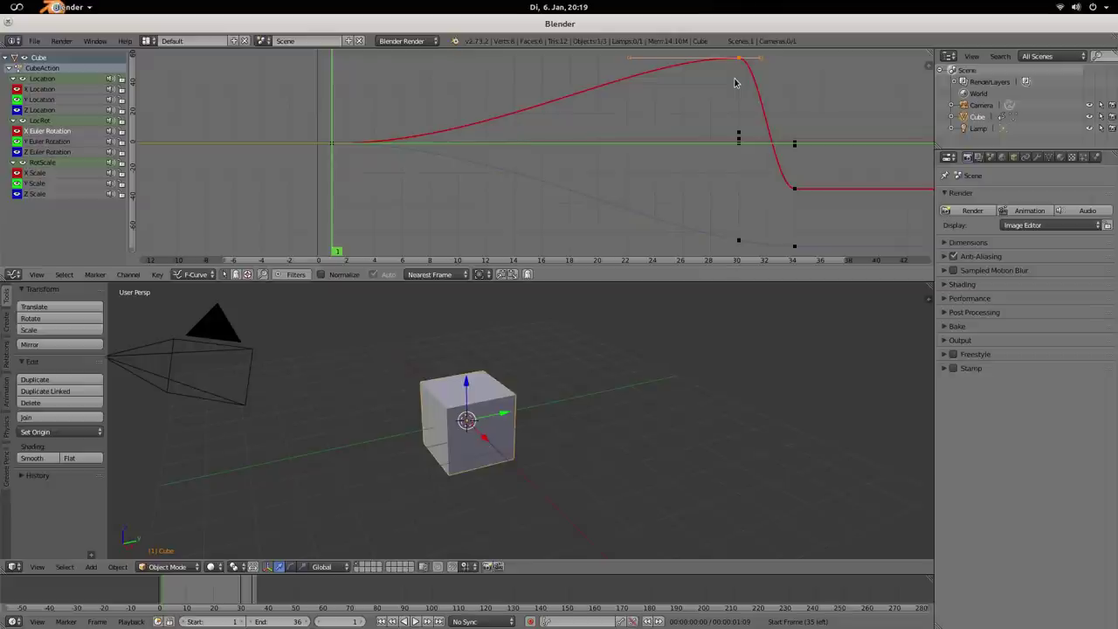
# Step: Reveal all curves again, then delete the cube and undo the deletion
pyautogui.rightClick(735, 83)
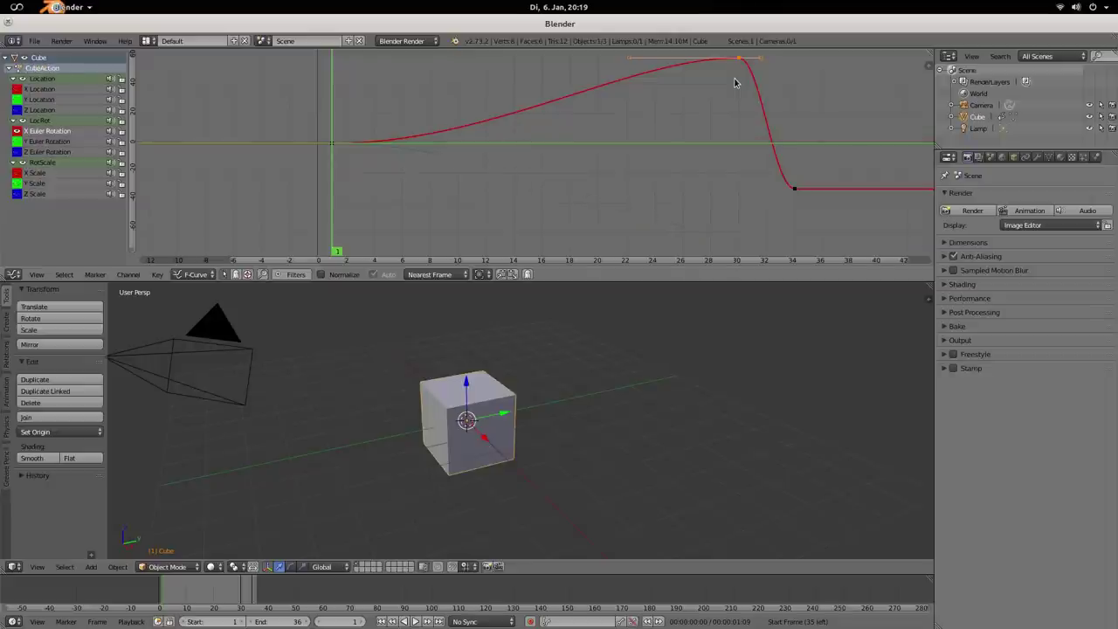
pyautogui.hotkey('alt', 'h')
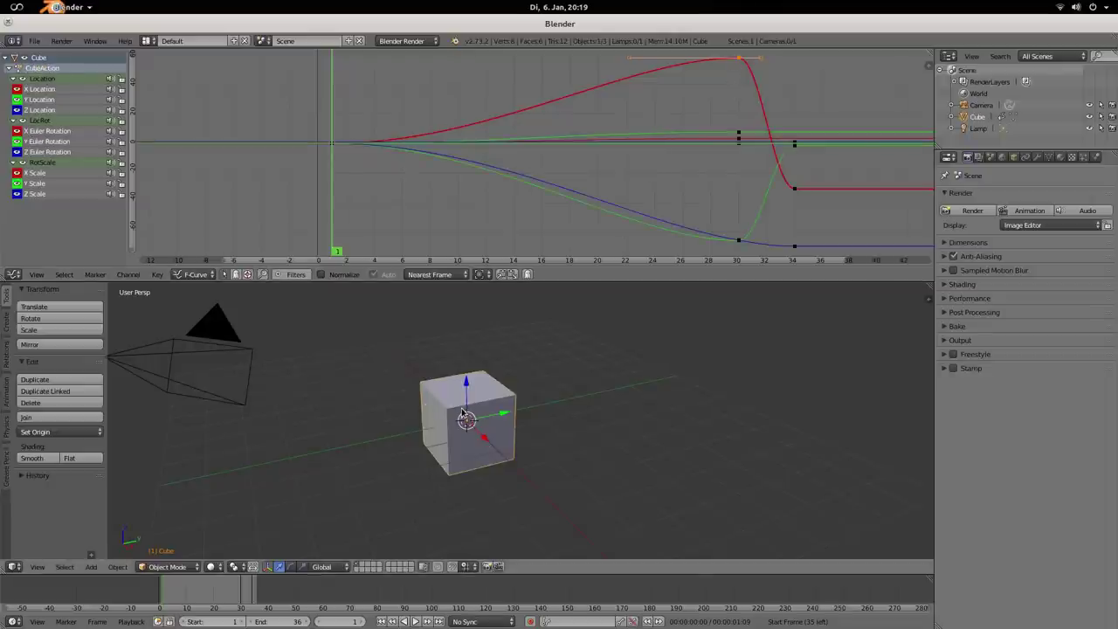
pyautogui.press('Delete')
pyautogui.hotkey('ctrl', 'z')
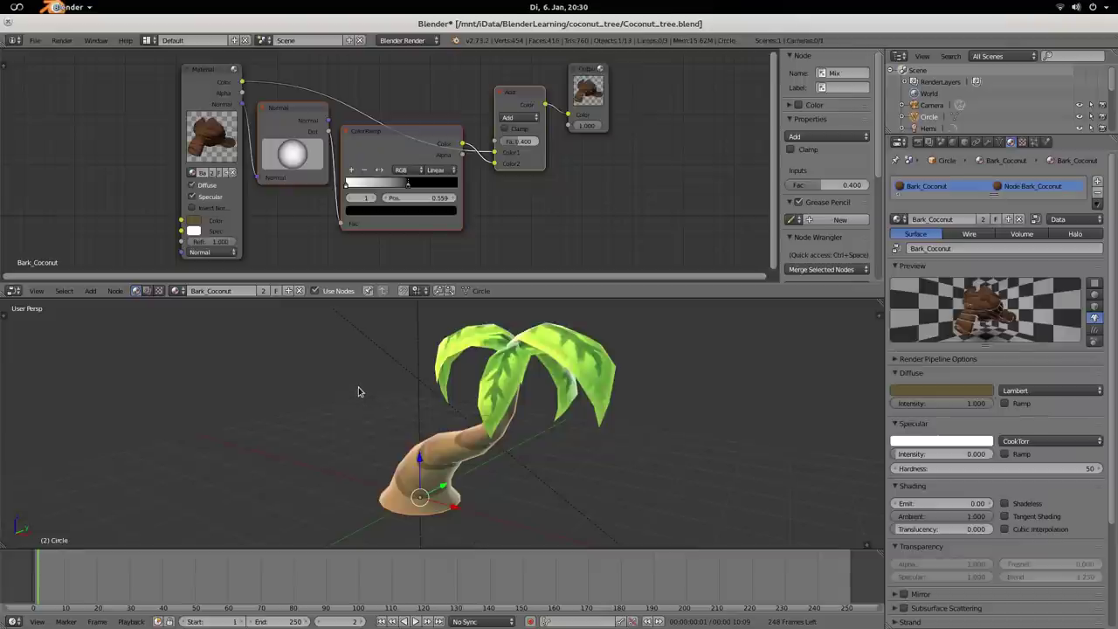
# Step: Maximise the 3D view with Alt+F10, orbit around the palm tree, then restore the layout
pyautogui.hotkey('alt', 'F10')
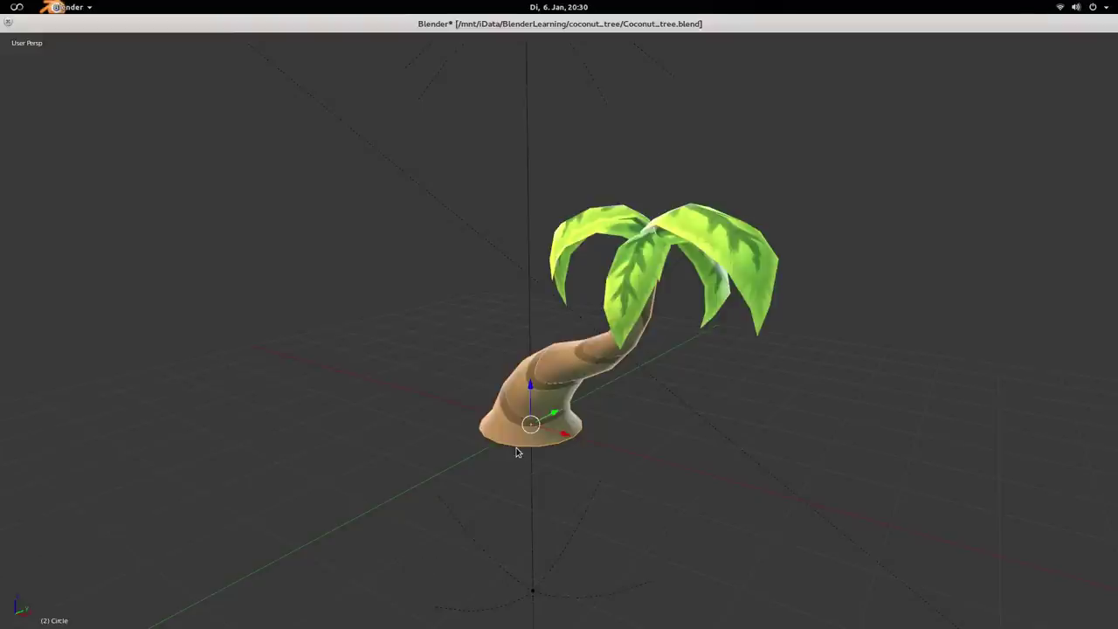
pyautogui.moveTo(756, 450); pyautogui.dragTo(862, 482, button='middle')
pyautogui.moveTo(676, 447); pyautogui.dragTo(566, 389, button='middle')
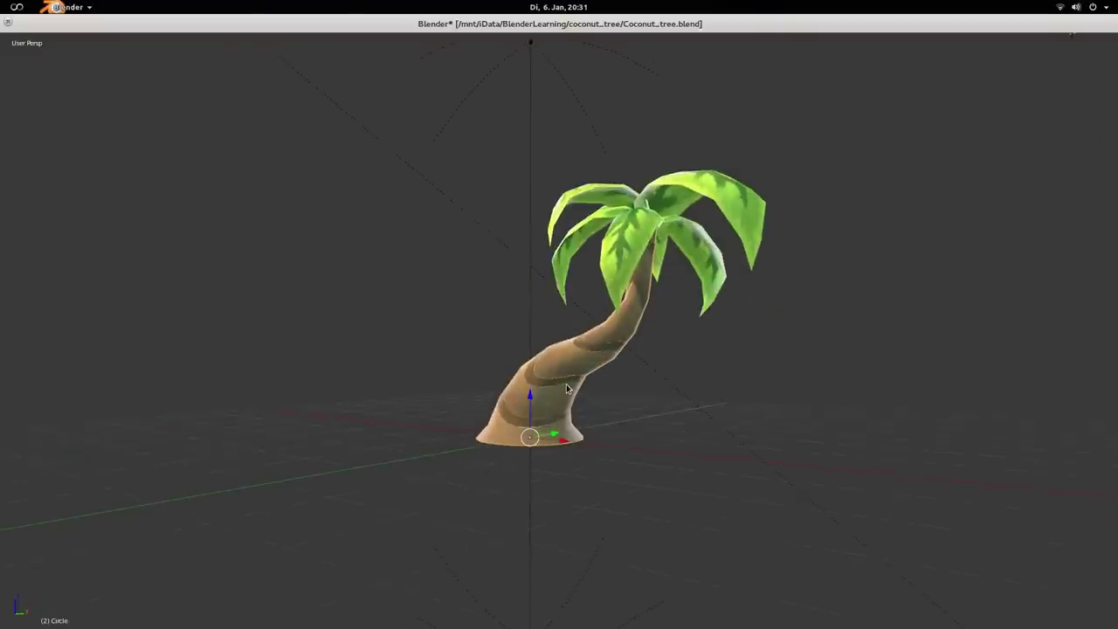
pyautogui.moveTo(477, 407); pyautogui.dragTo(528, 432, button='middle')
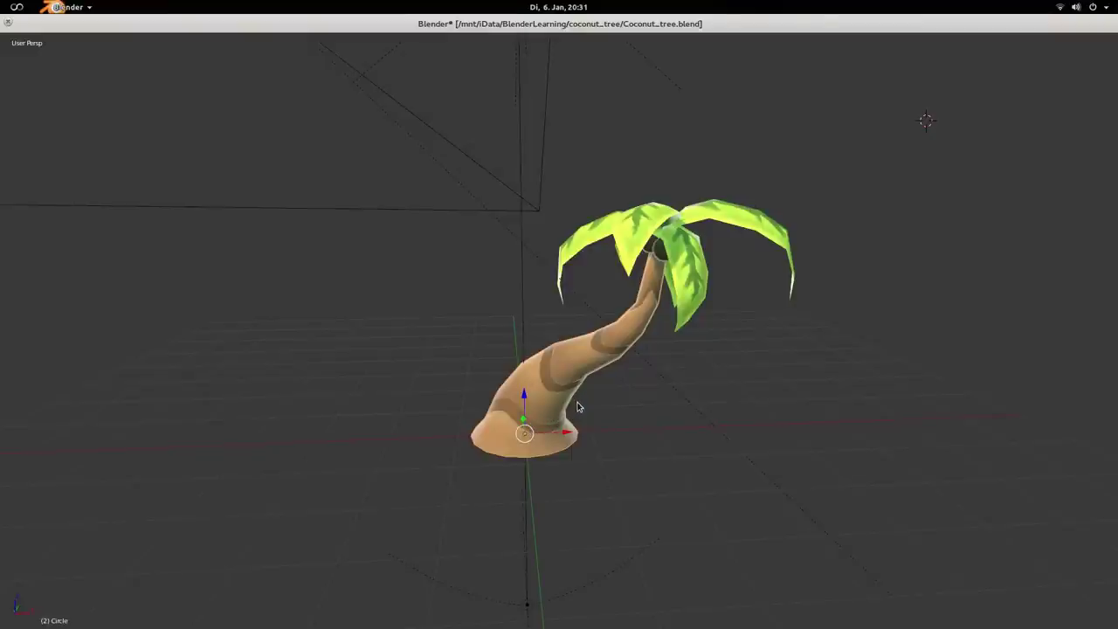
pyautogui.hotkey('alt', 'F10')
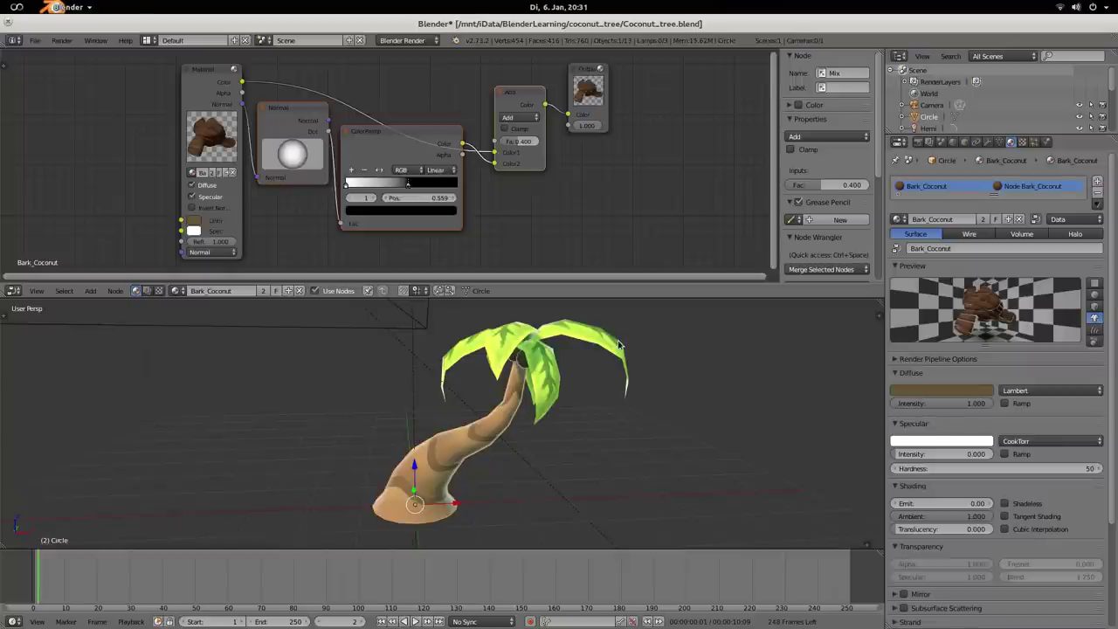
# Step: Maximise the 3D view, then return to the normal editor layout
pyautogui.hotkey('alt', 'F10')
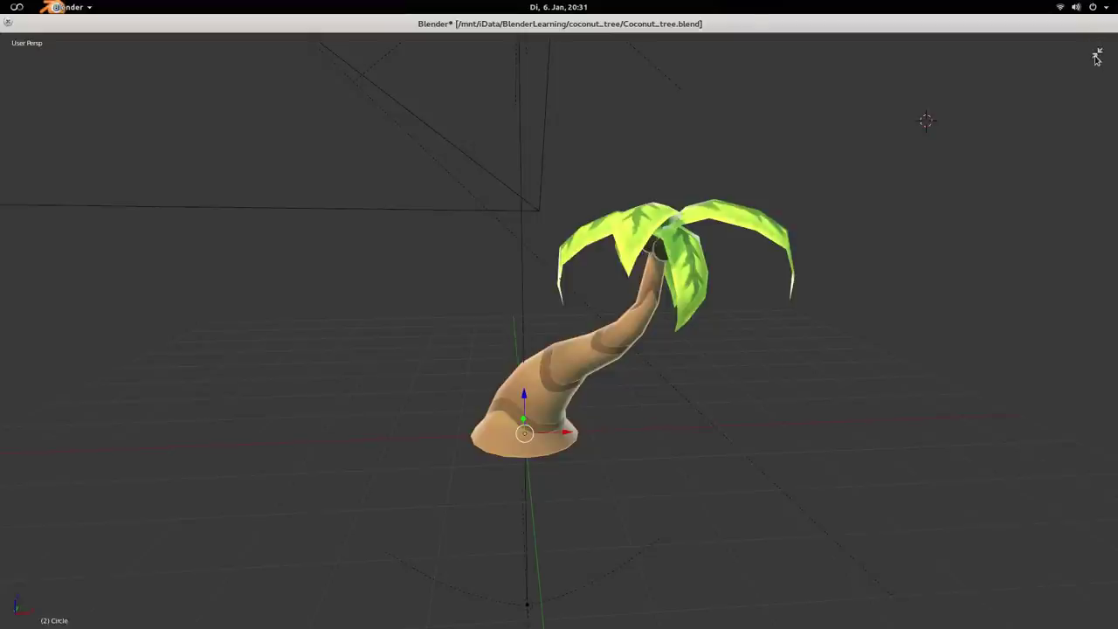
pyautogui.click(1097, 56)
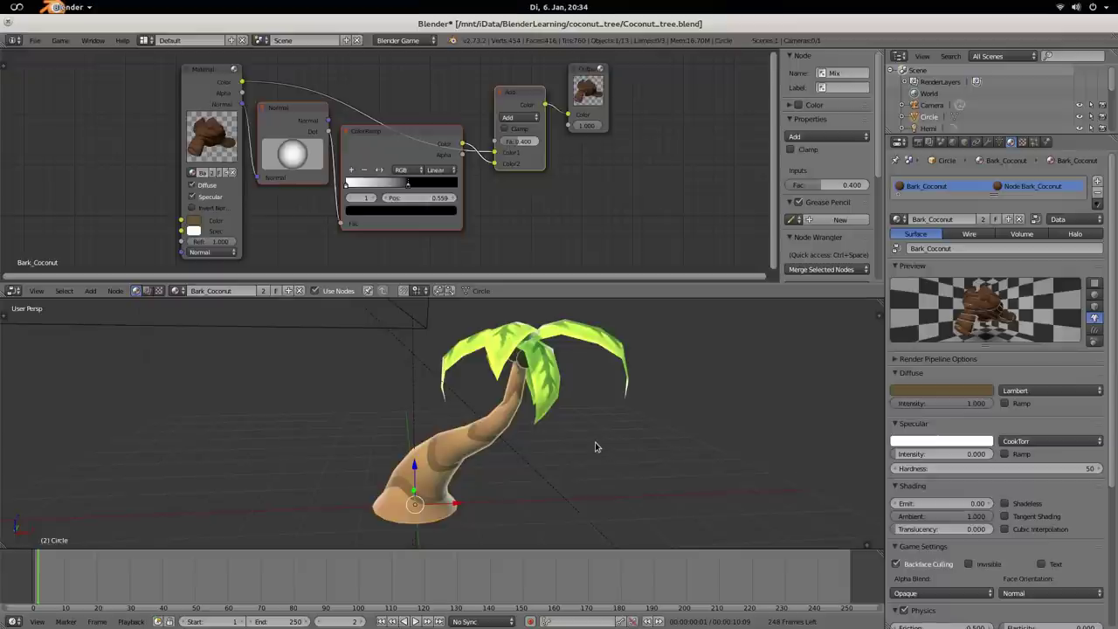
# Step: Run and stop the game with P, and browse the render engine list without changing it
pyautogui.click(399, 41)
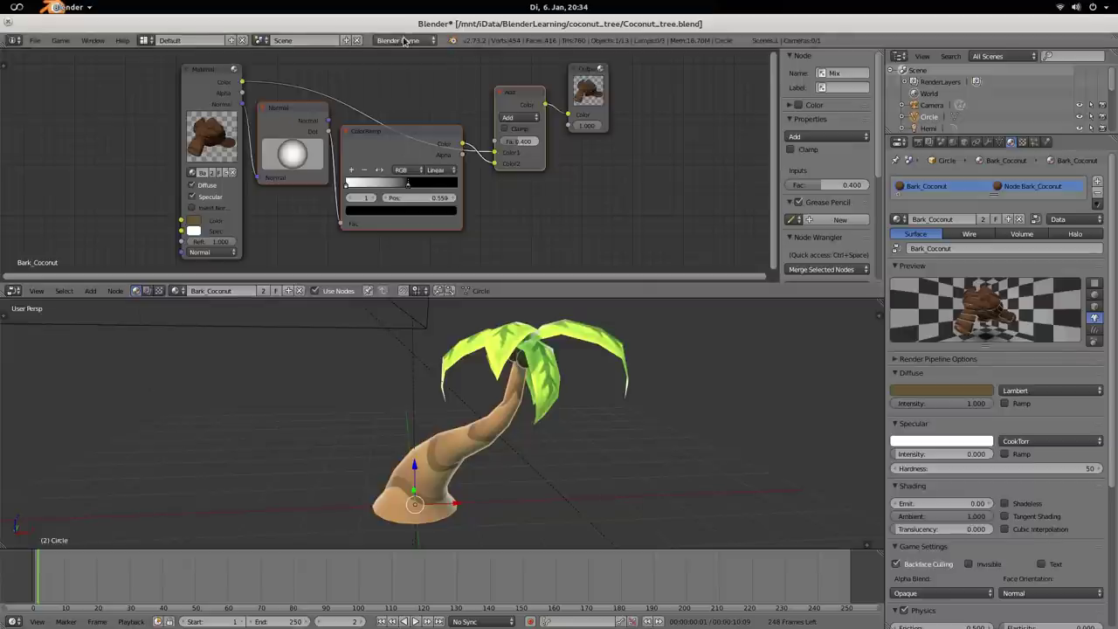
pyautogui.press('p')
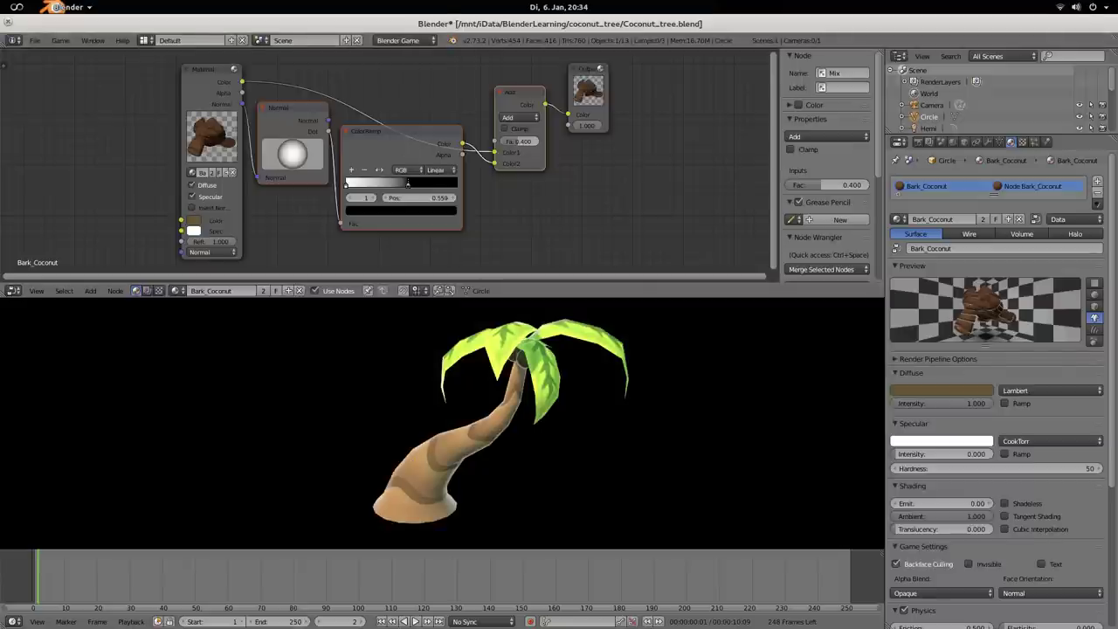
pyautogui.press('Escape')
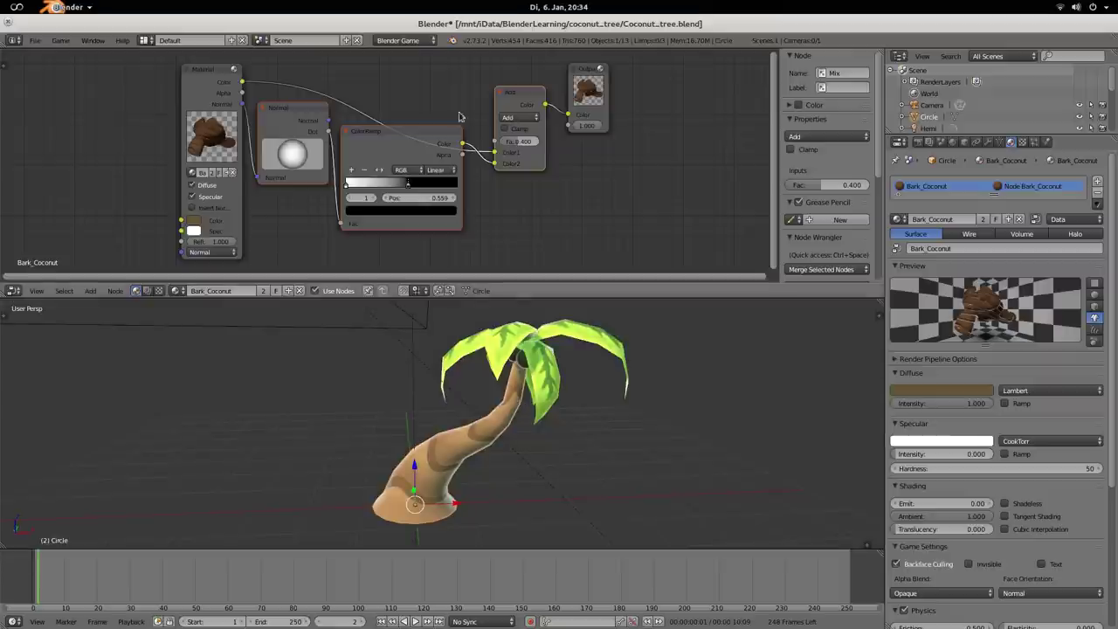
pyautogui.click(416, 41)
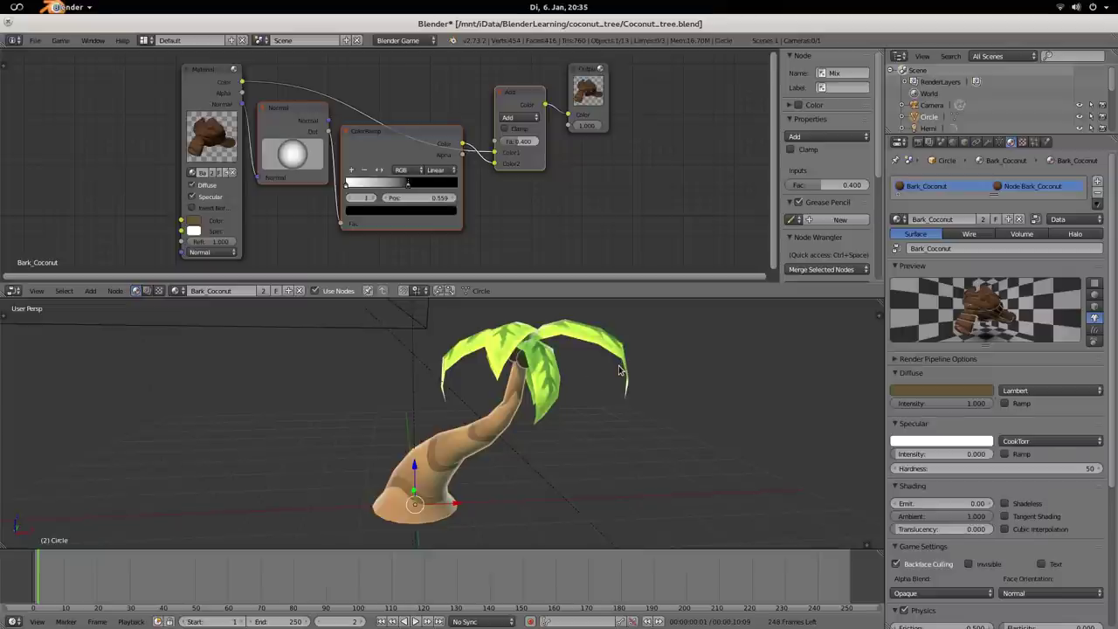
pyautogui.click(419, 40)
pyautogui.click(410, 42)
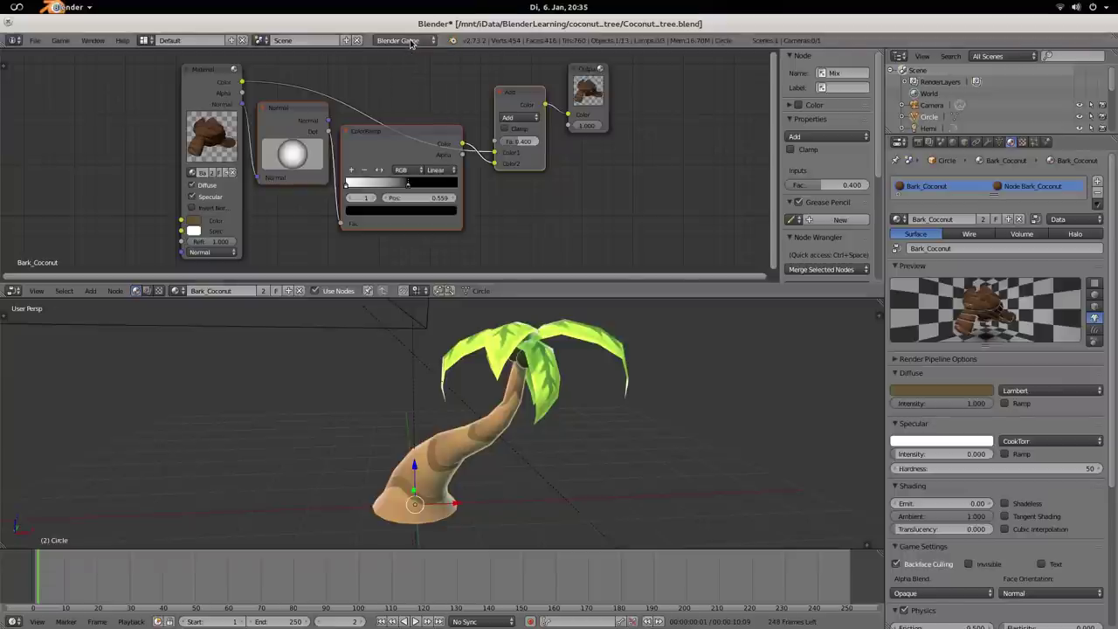
pyautogui.click(411, 41)
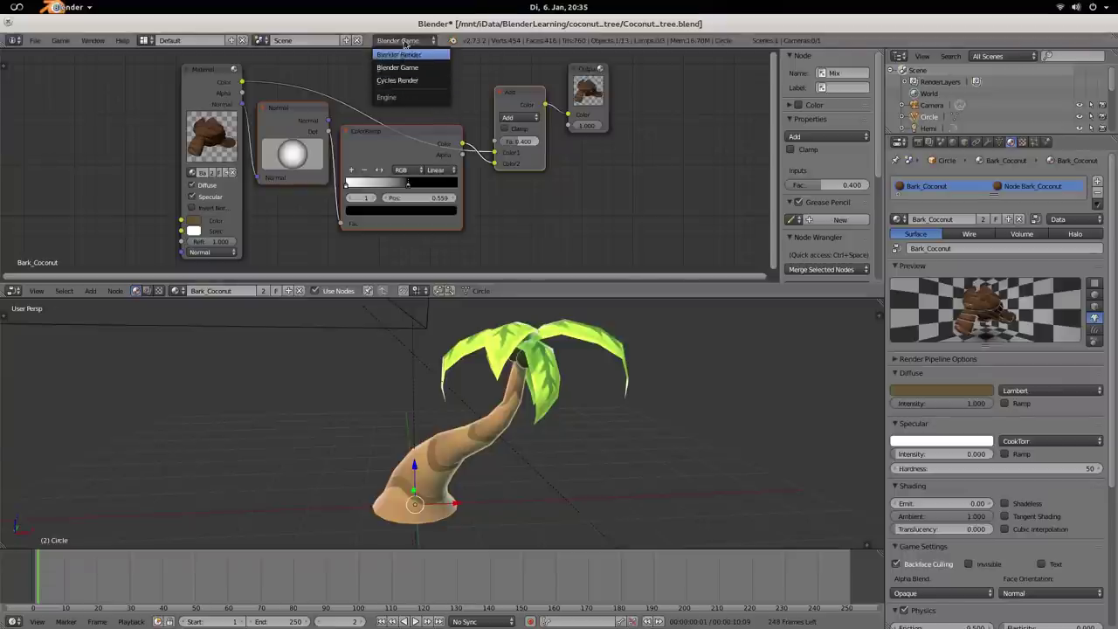
pyautogui.click(405, 41)
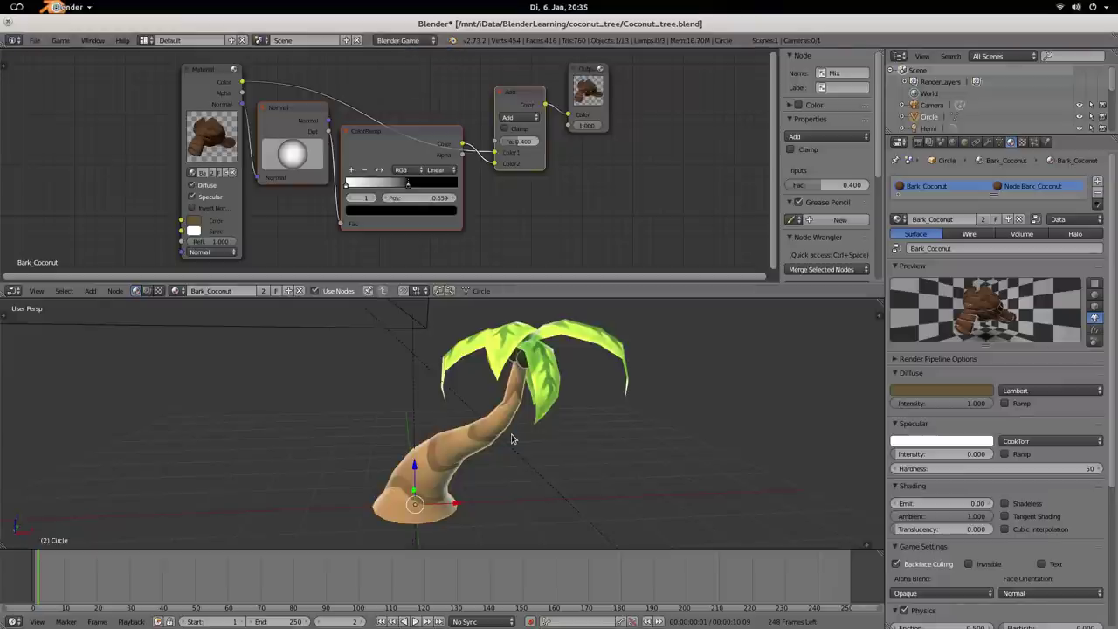
# Step: Run the game again, then switch the render engine to Blender Render
pyautogui.press('p')
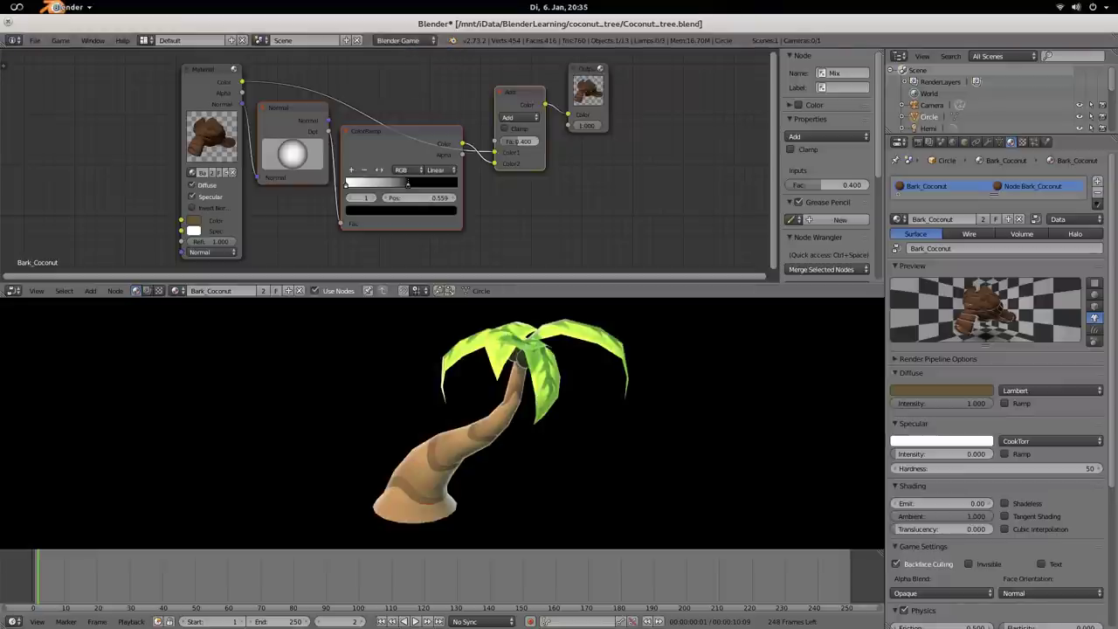
pyautogui.press('Escape')
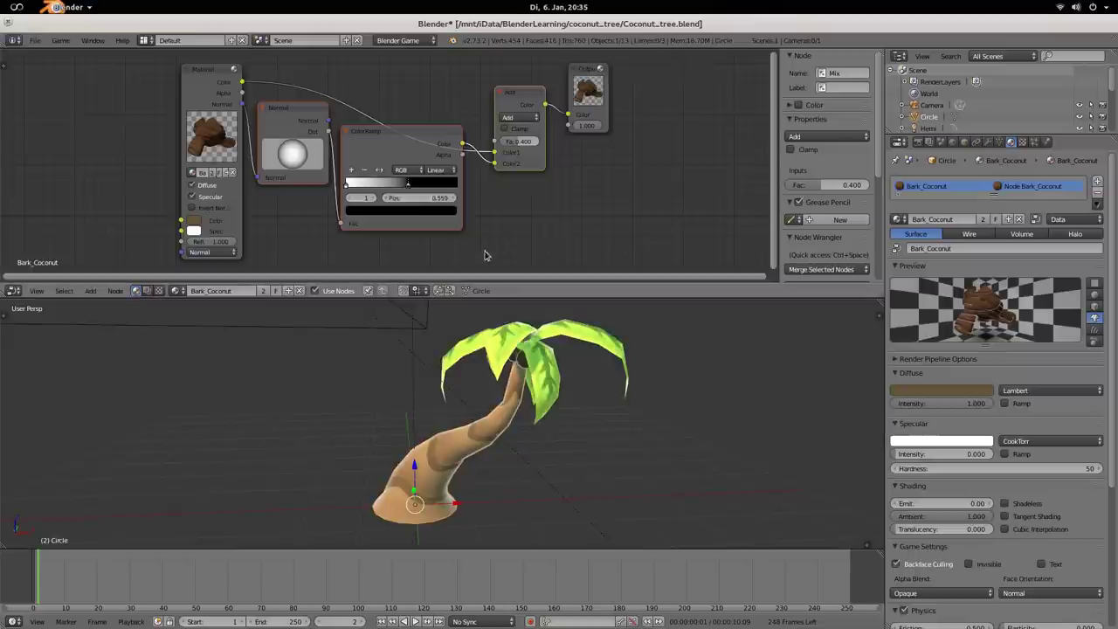
pyautogui.click(405, 40)
pyautogui.click(400, 55)
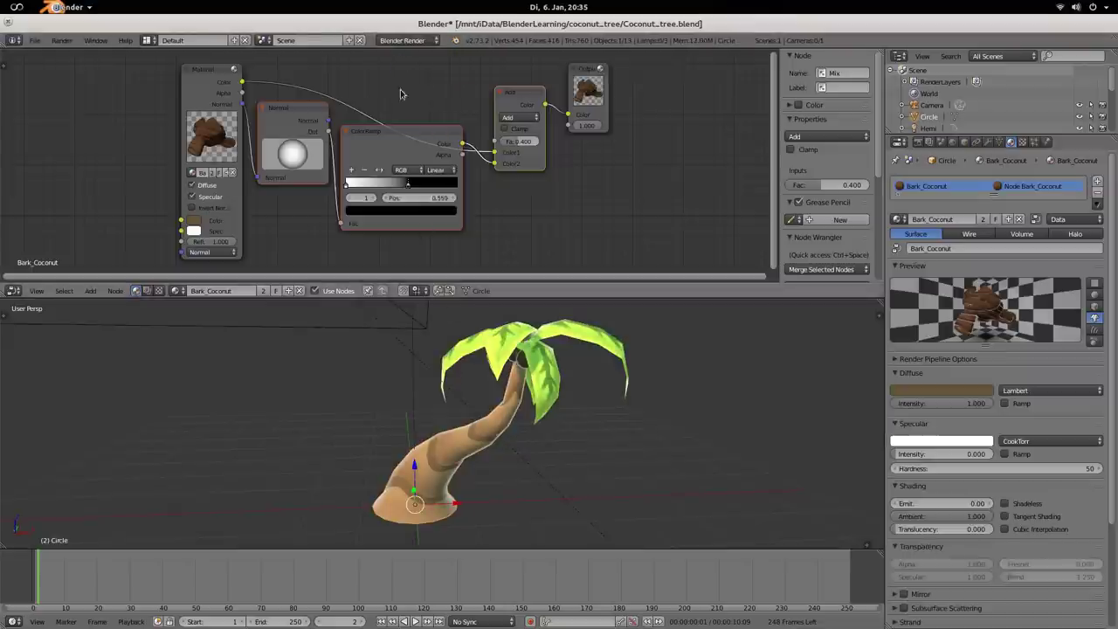
pyautogui.click(404, 40)
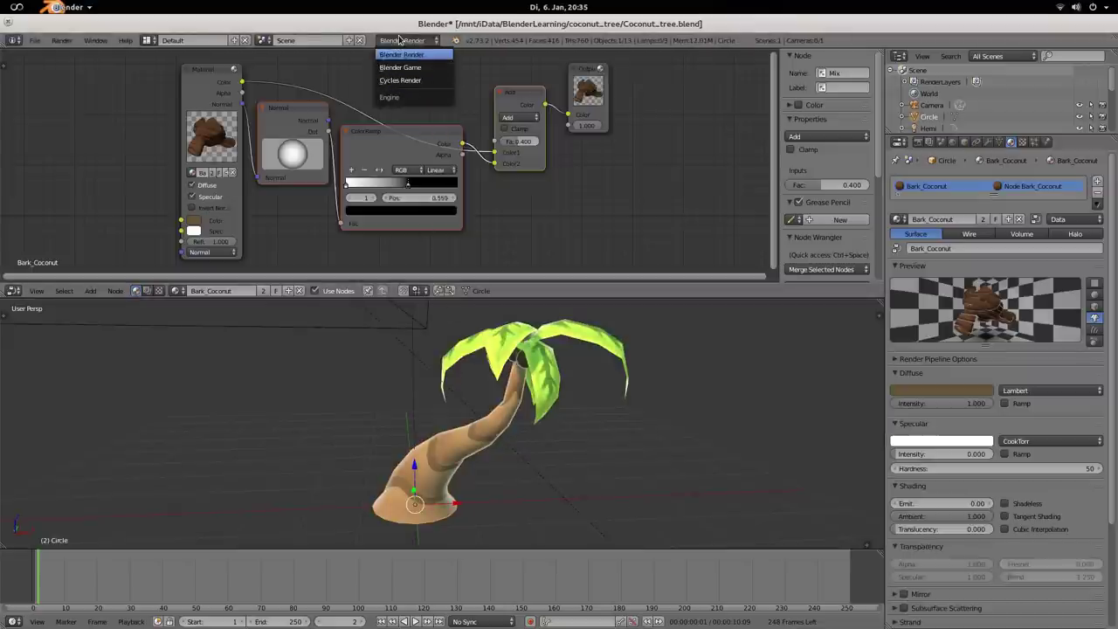
pyautogui.click(402, 55)
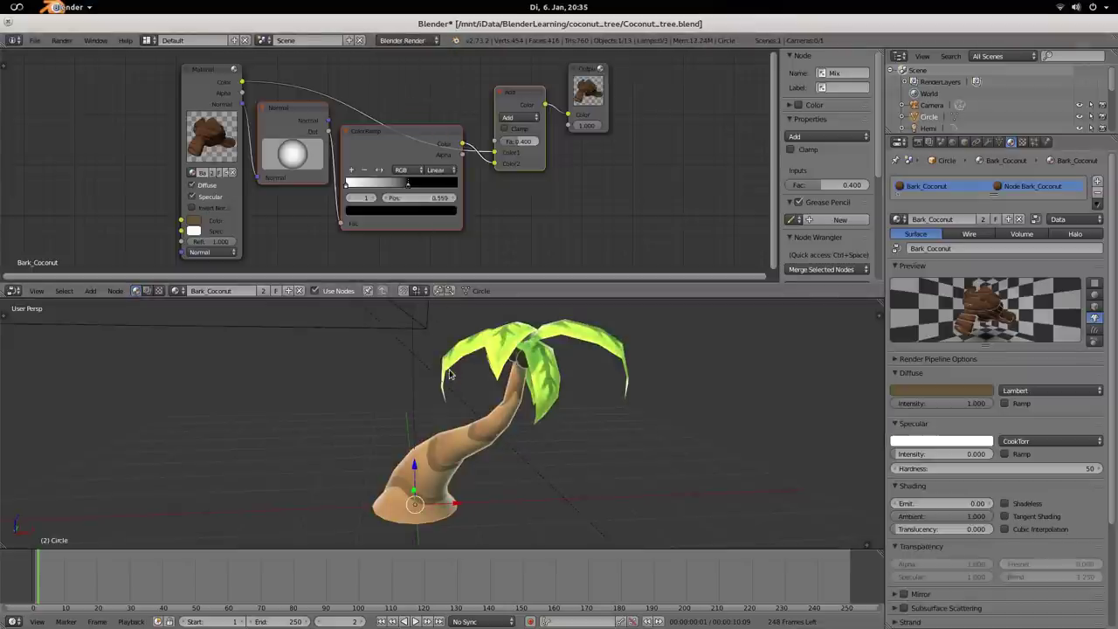
# Step: Switch the engine to Cycles Render, then back to Blender Game, and open User Preferences
pyautogui.click(398, 42)
pyautogui.click(404, 88)
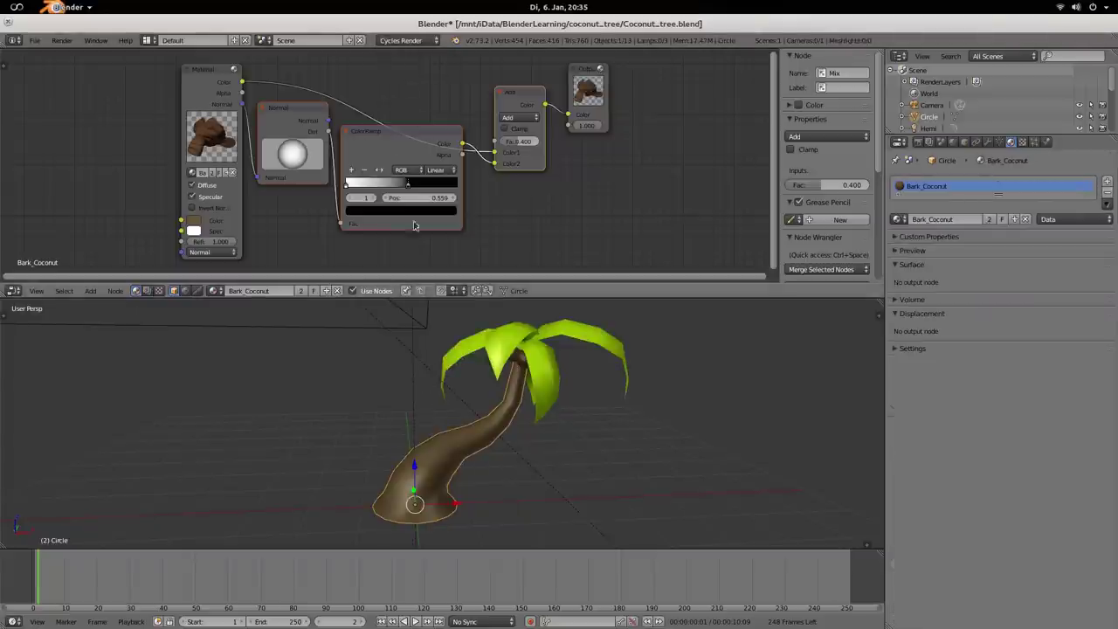
pyautogui.click(412, 40)
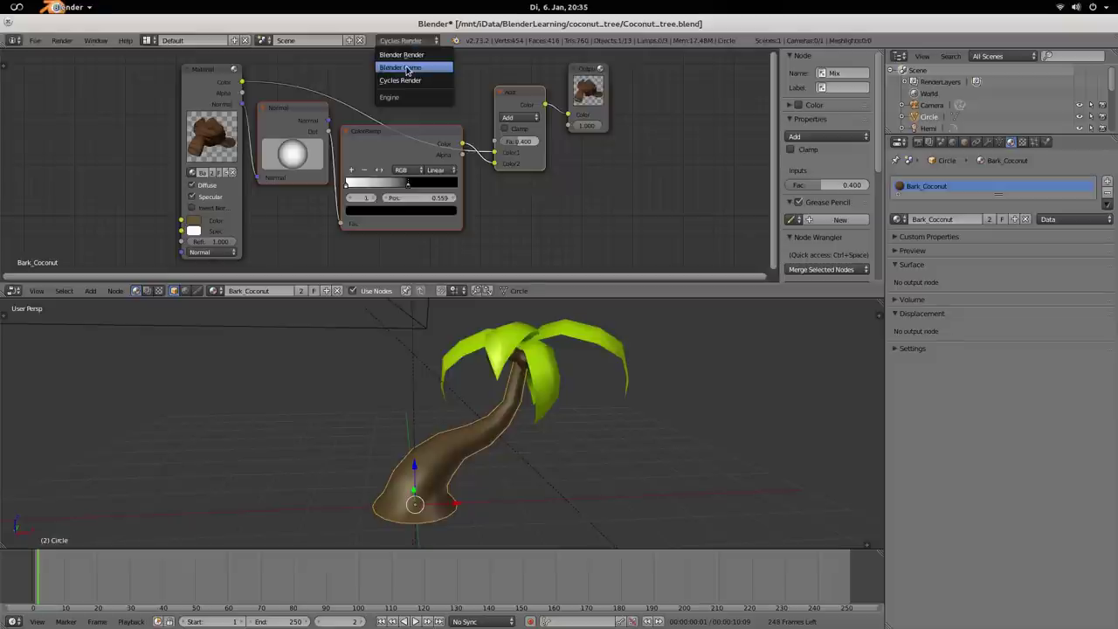
pyautogui.click(406, 68)
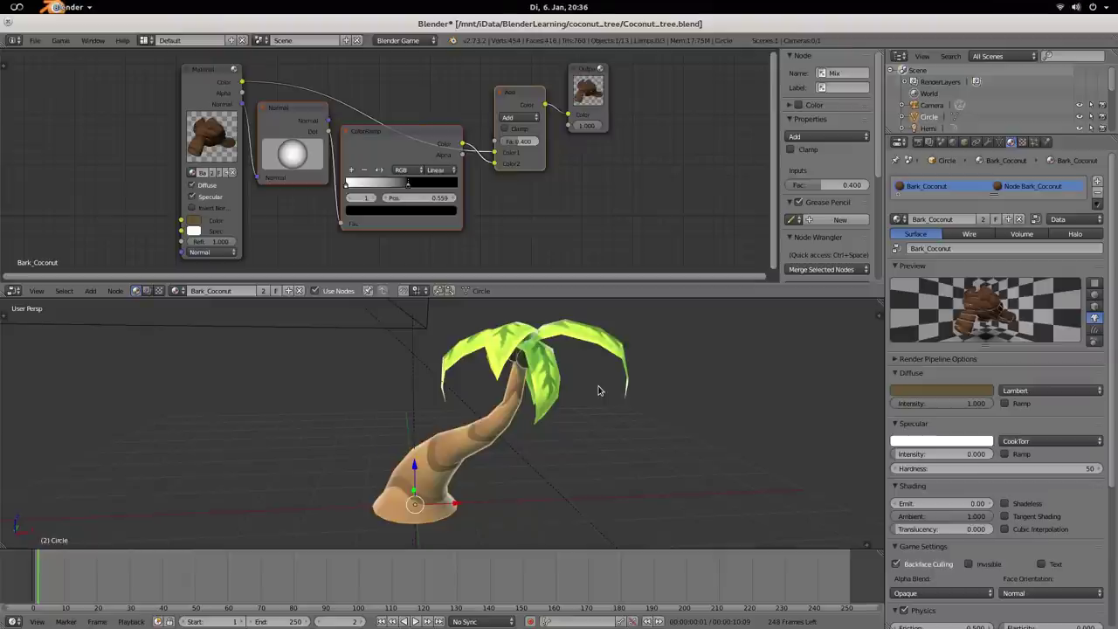
pyautogui.hotkey('ctrl', 'alt', 'u')
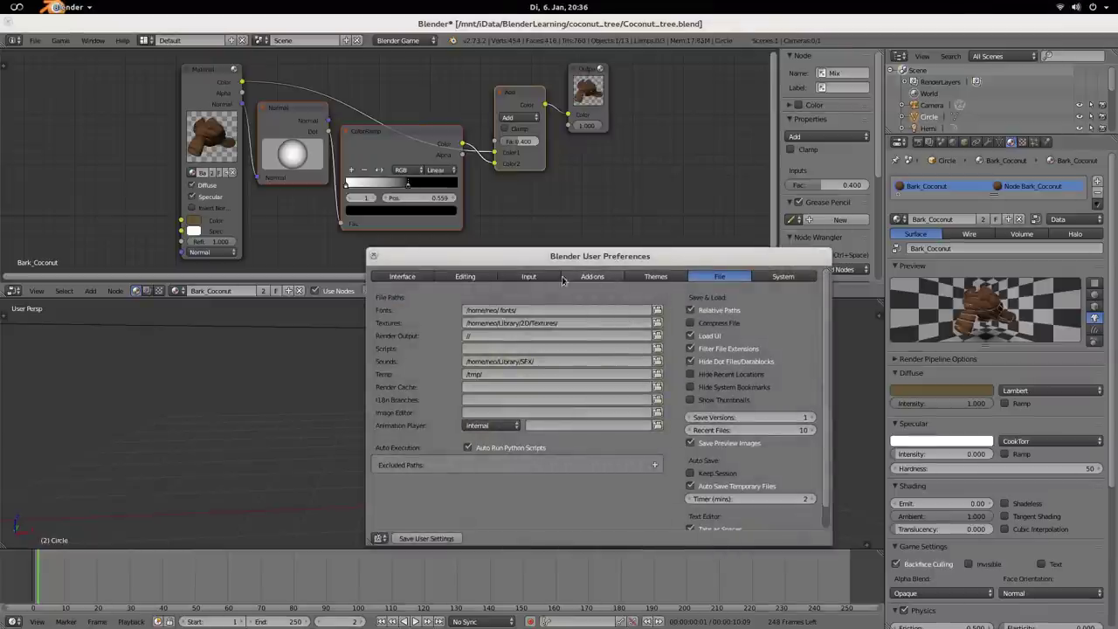
# Step: Apply the Flatty Light theme preset from the Themes tab and close User Preferences
pyautogui.click(655, 276)
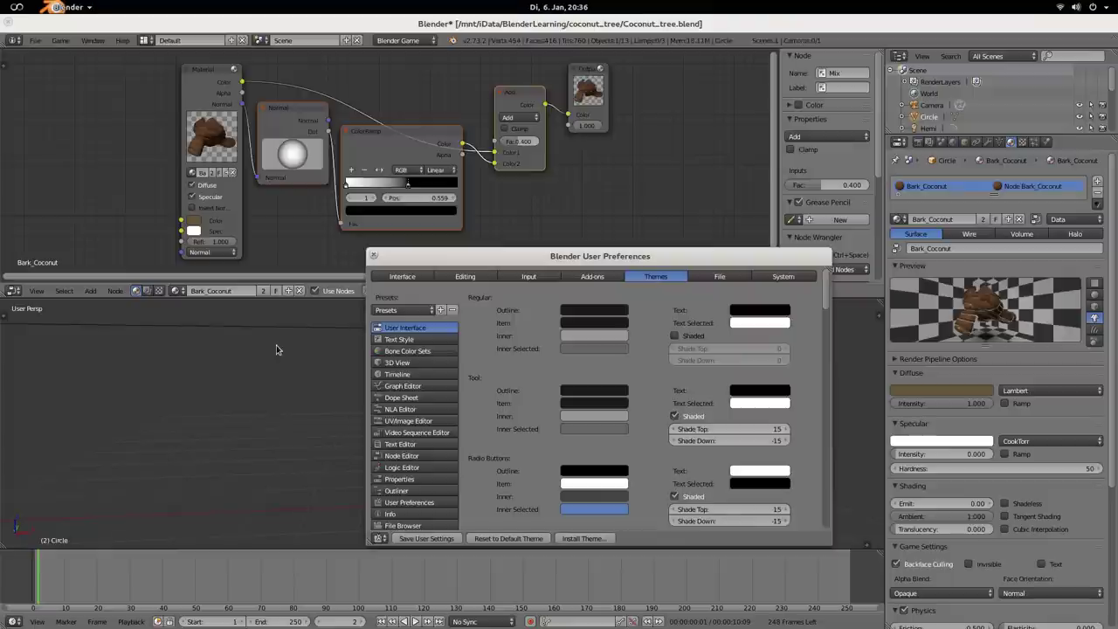
pyautogui.click(412, 310)
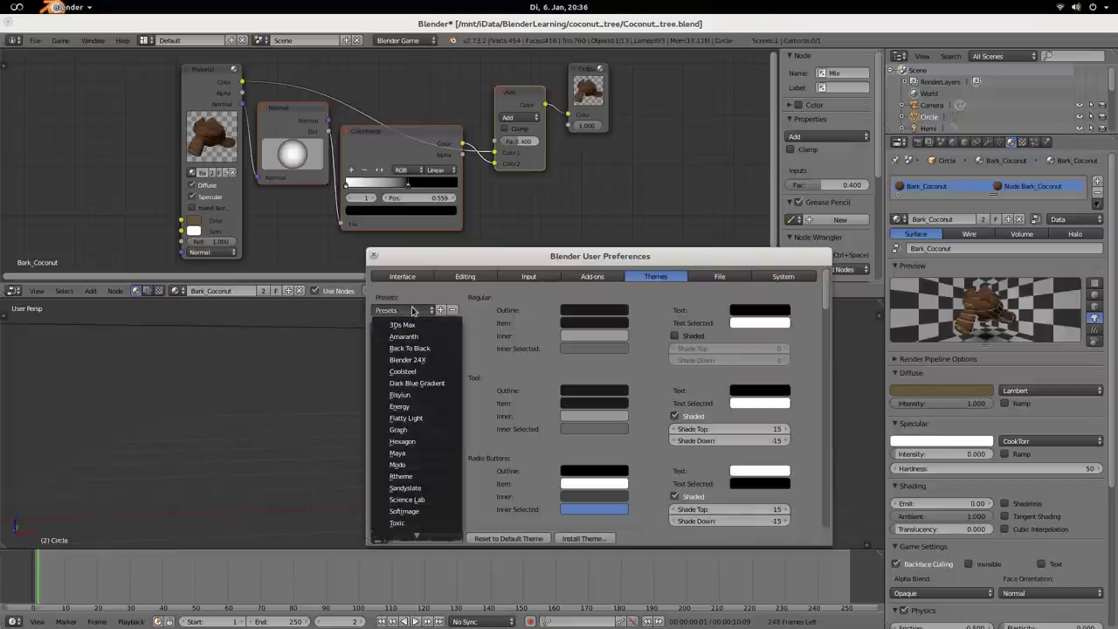
pyautogui.moveTo(417, 535)
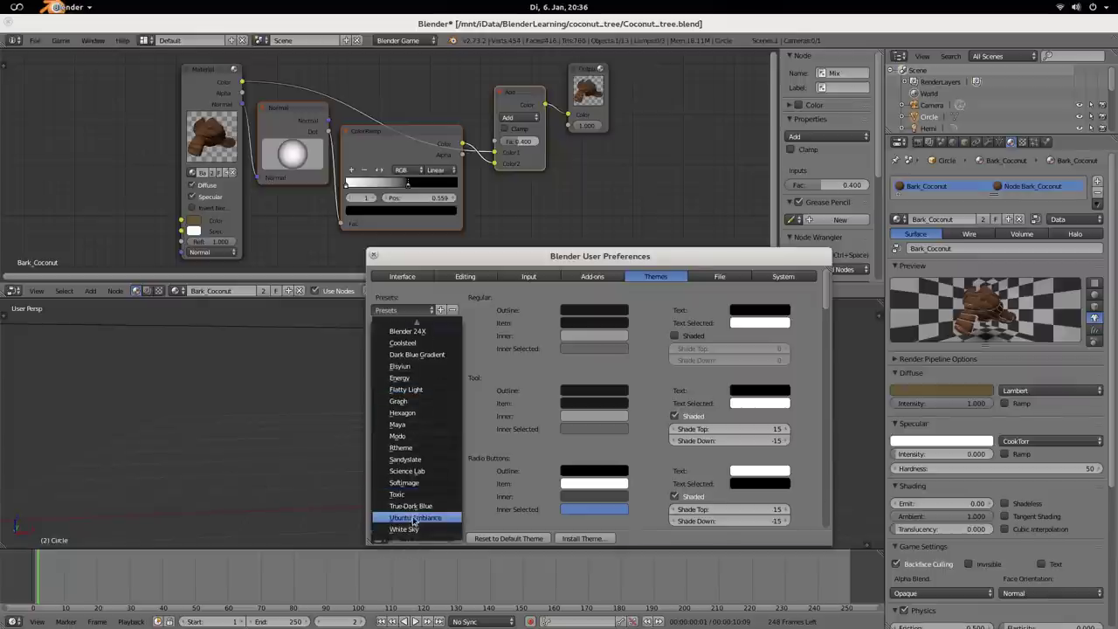
pyautogui.click(437, 392)
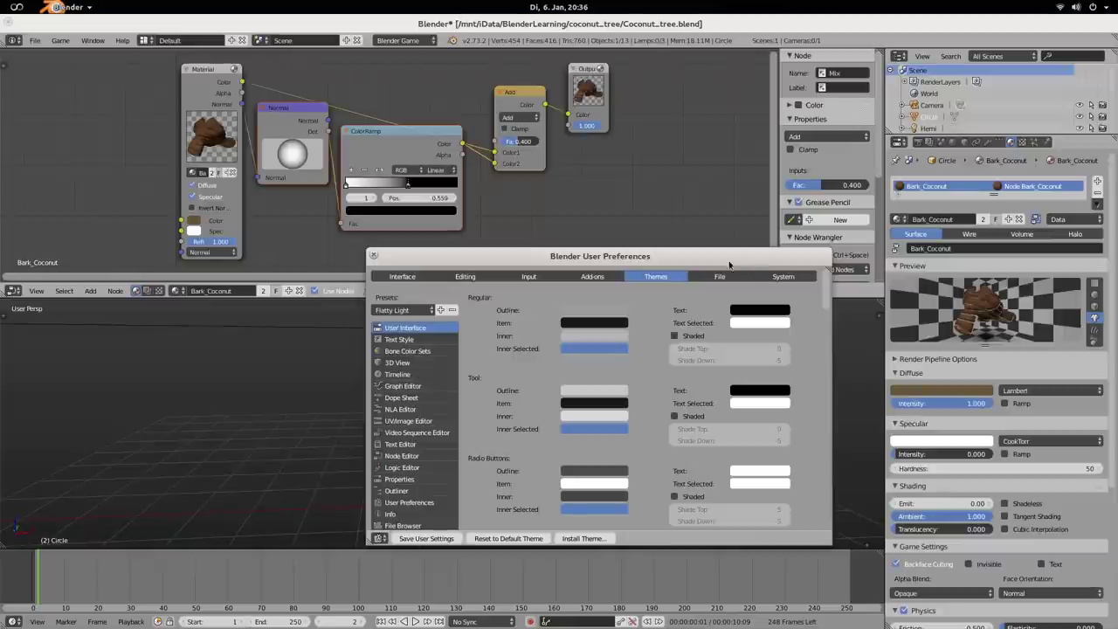
pyautogui.moveTo(729, 264); pyautogui.dragTo(650, 244)
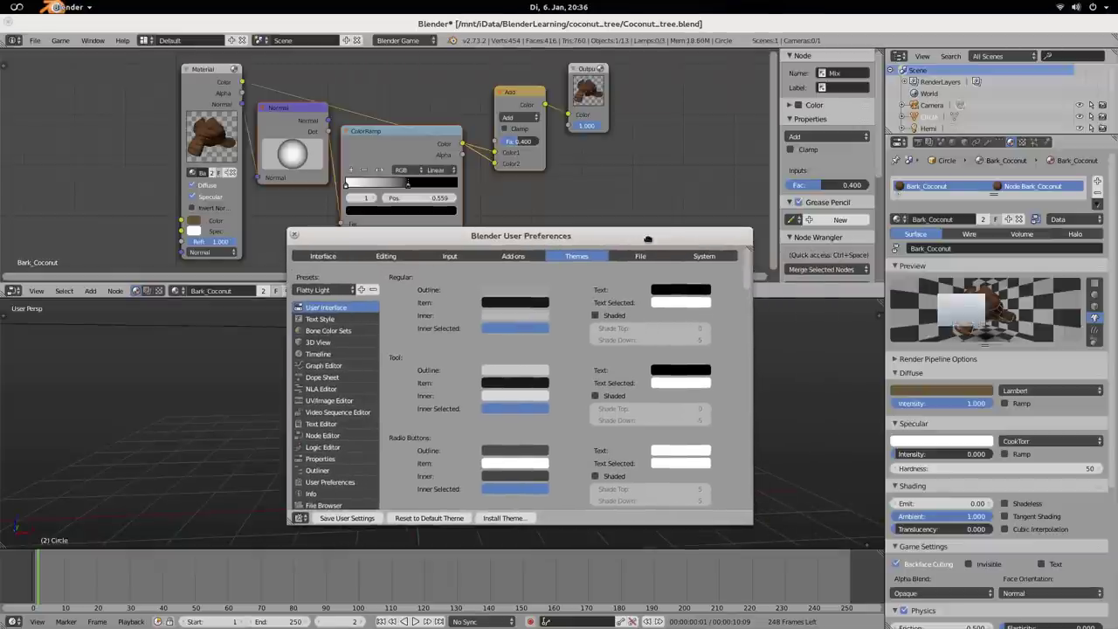
pyautogui.click(294, 234)
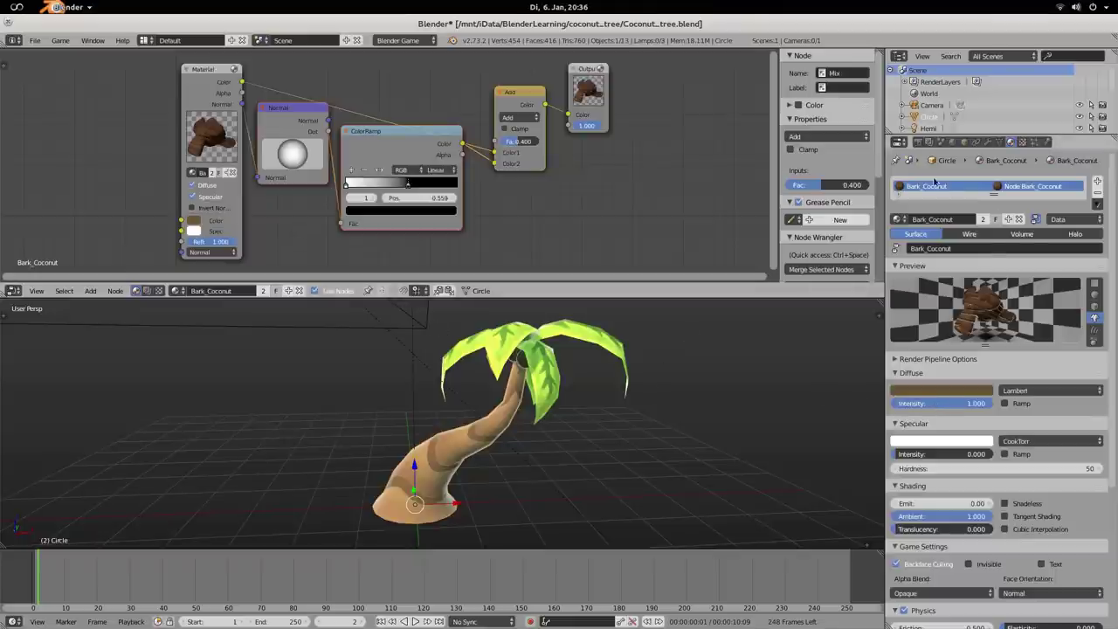
# Step: Move the Material node left and the Normal node down and left in the node editor
pyautogui.click(958, 187)
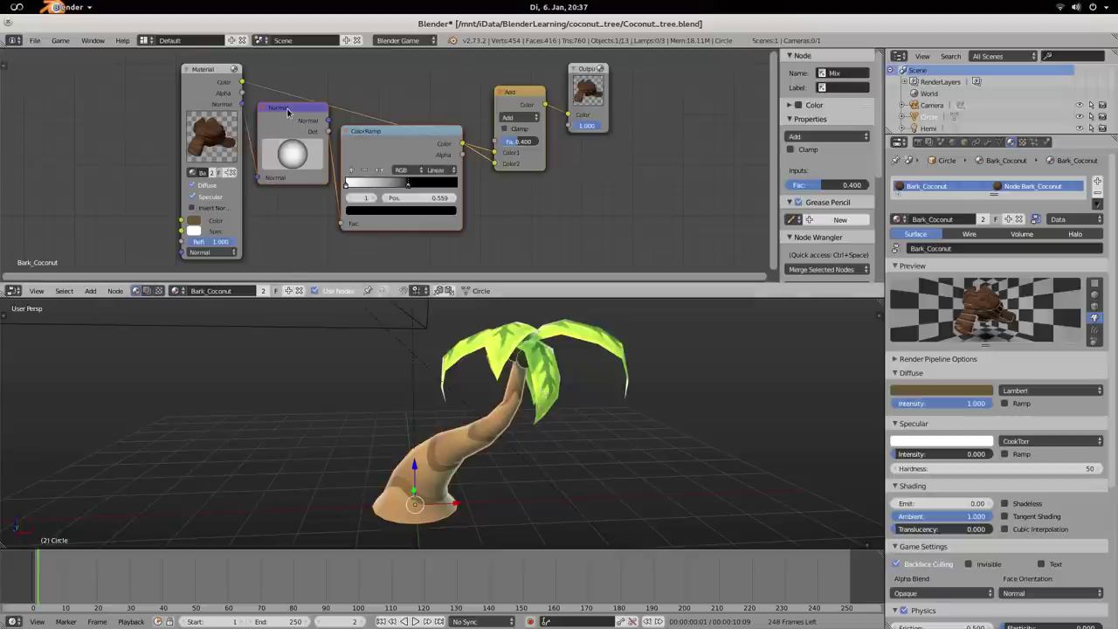
pyautogui.moveTo(221, 85); pyautogui.dragTo(178, 82)
pyautogui.click(320, 114)
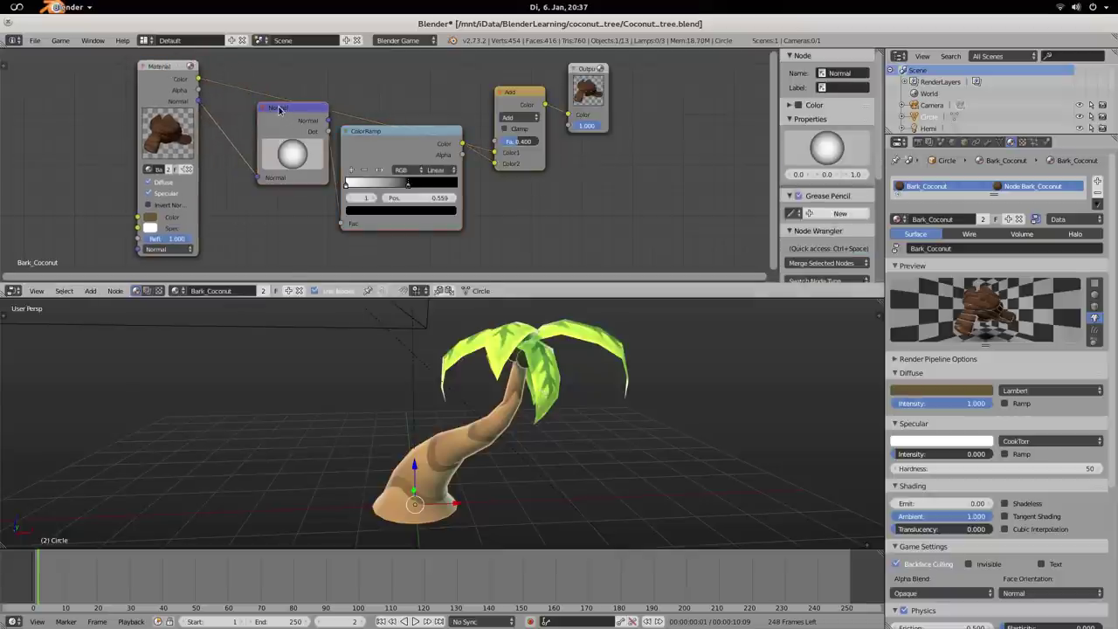
pyautogui.moveTo(293, 108); pyautogui.dragTo(270, 145)
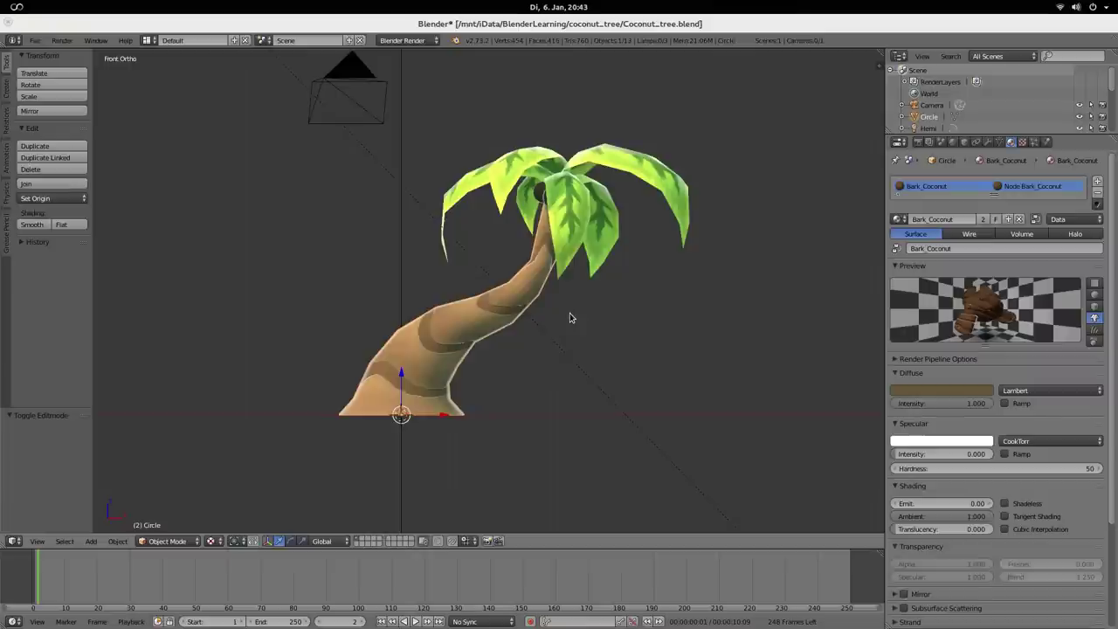
# Step: Change the Pie Menus Confirm Threshold from 50 px to 0 px and close the preferences
pyautogui.hotkey('ctrl', 'alt', 'u')
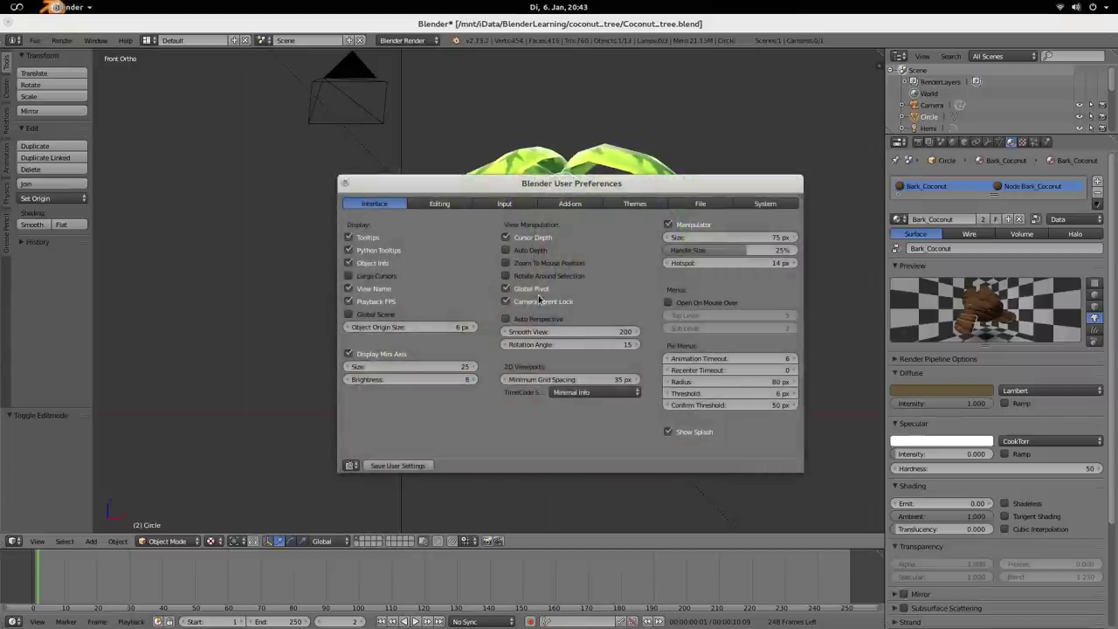
pyautogui.moveTo(586, 185); pyautogui.dragTo(434, 173)
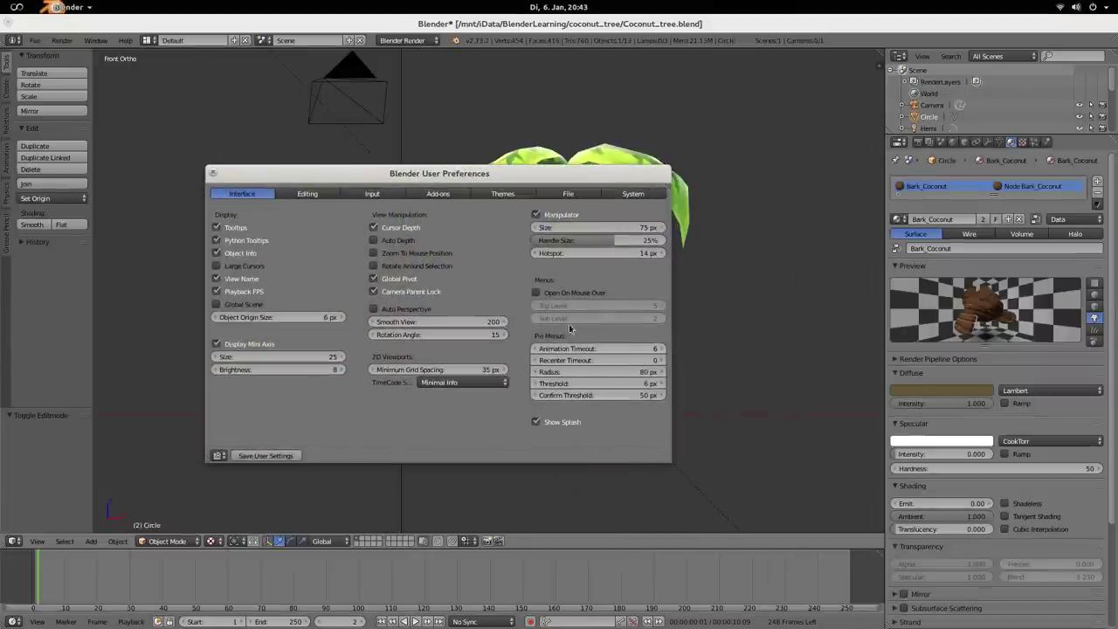
pyautogui.click(647, 398)
pyautogui.write('0')
pyautogui.press('Return')
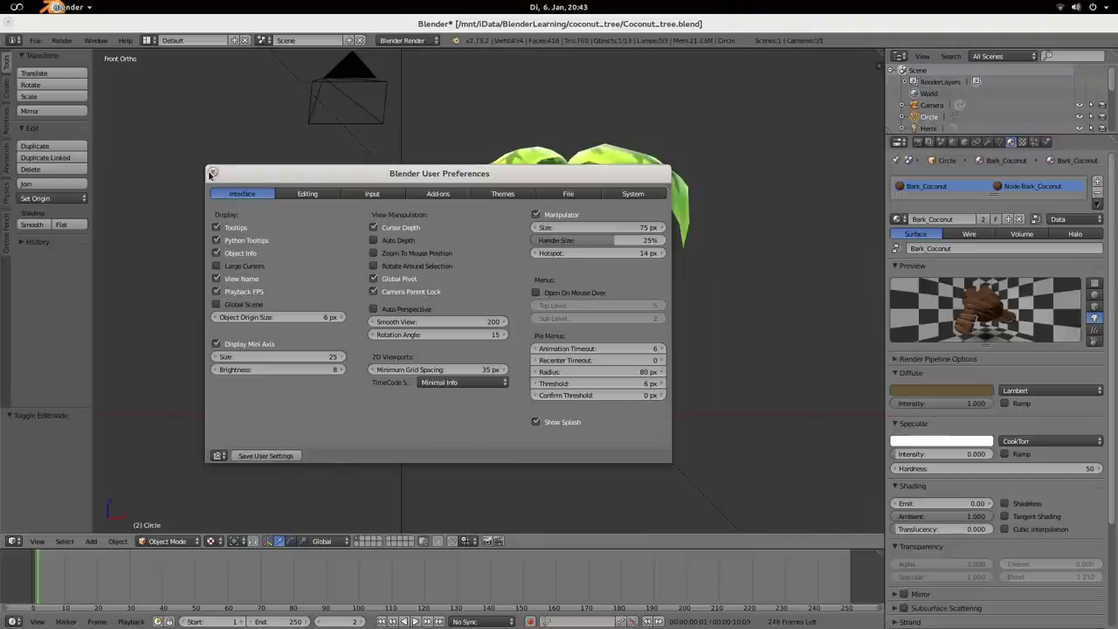
pyautogui.click(211, 173)
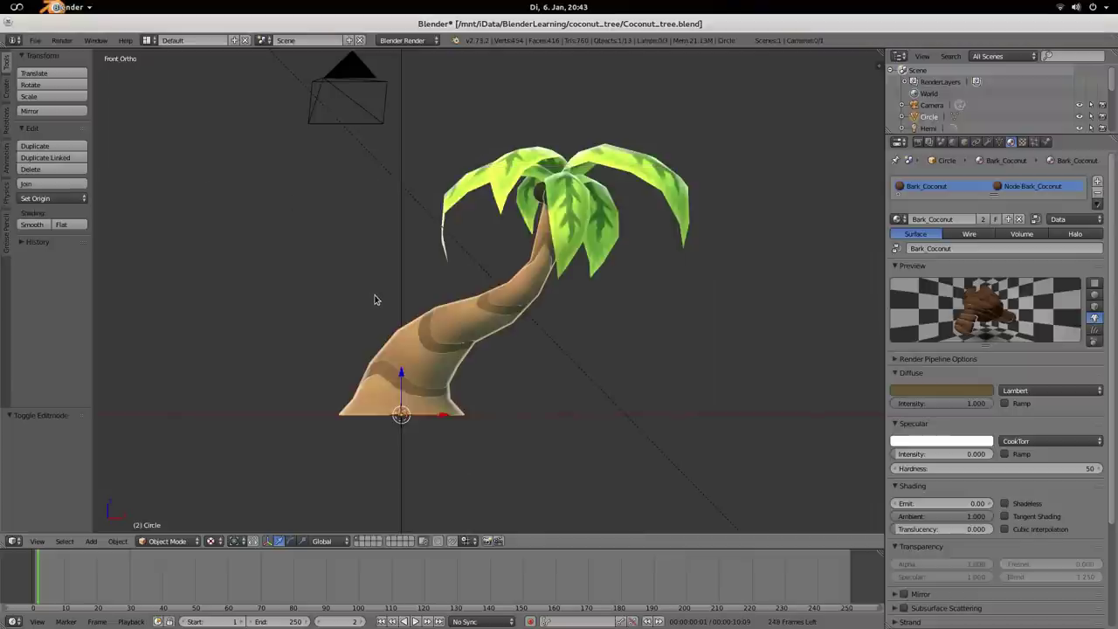
pyautogui.press('Tab')
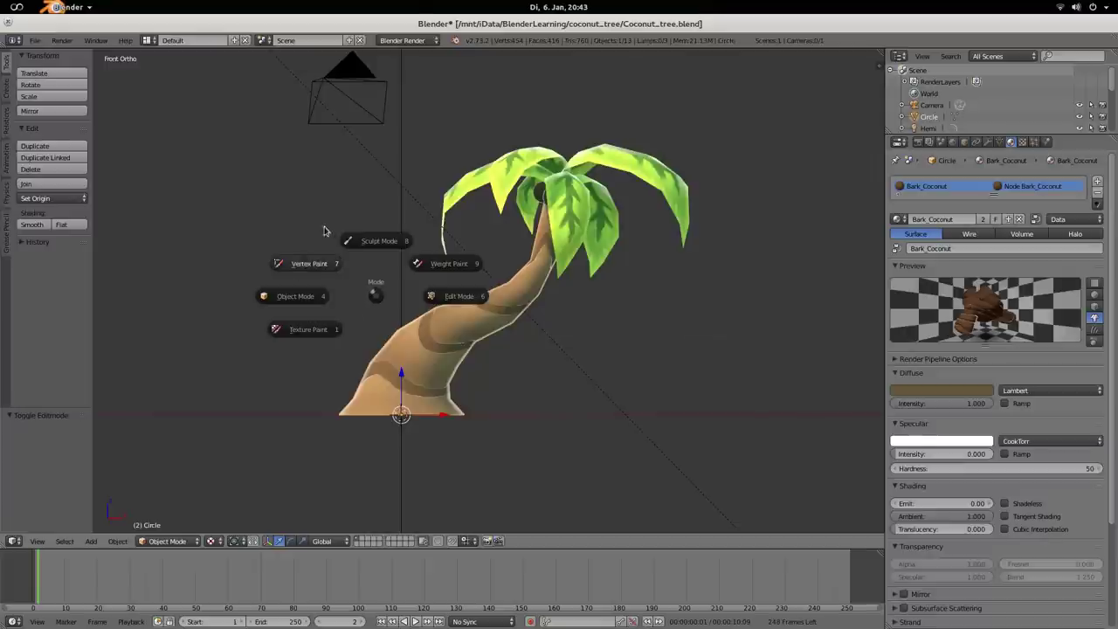
pyautogui.click(379, 243)
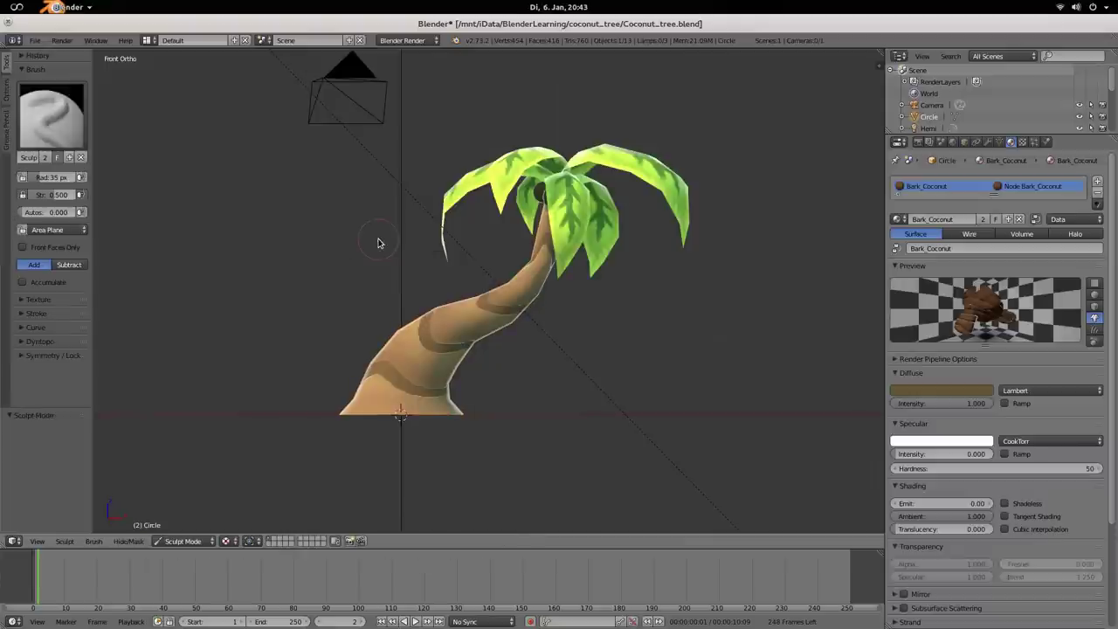
pyautogui.press('Tab')
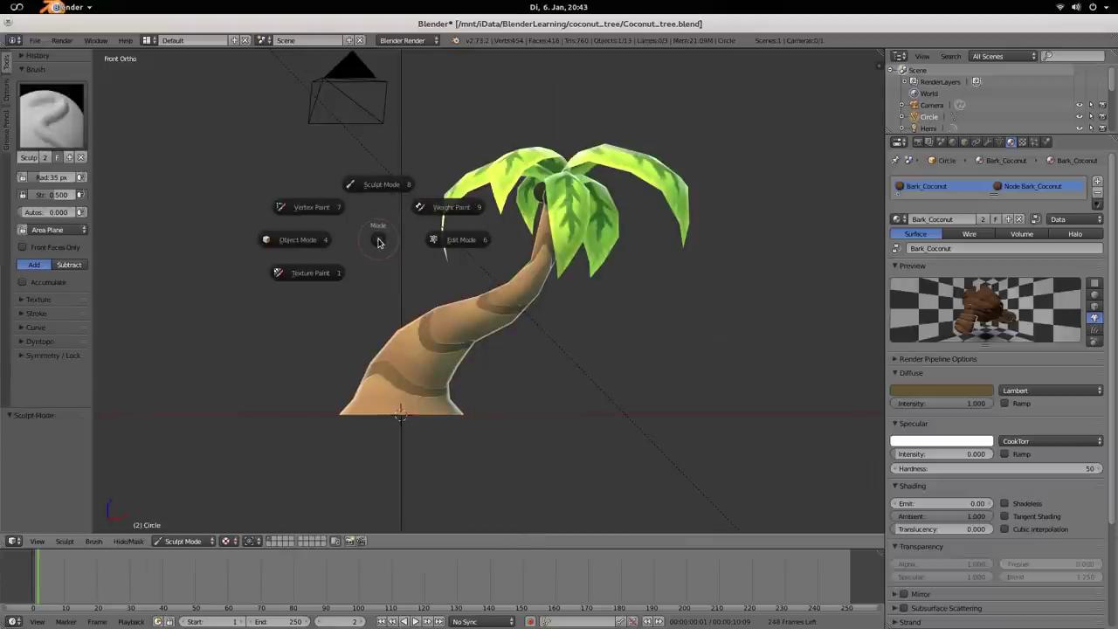
pyautogui.click(294, 237)
pyautogui.press('Tab')
pyautogui.click(381, 246)
pyautogui.press('Tab')
pyautogui.click(342, 272)
pyautogui.press('q')
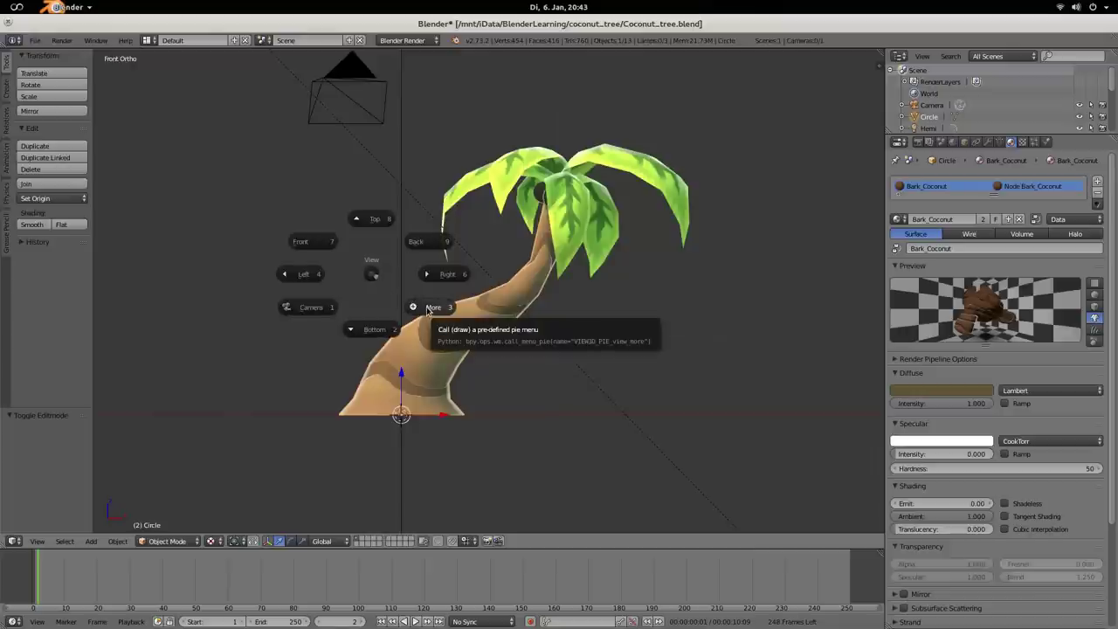
pyautogui.click(429, 310)
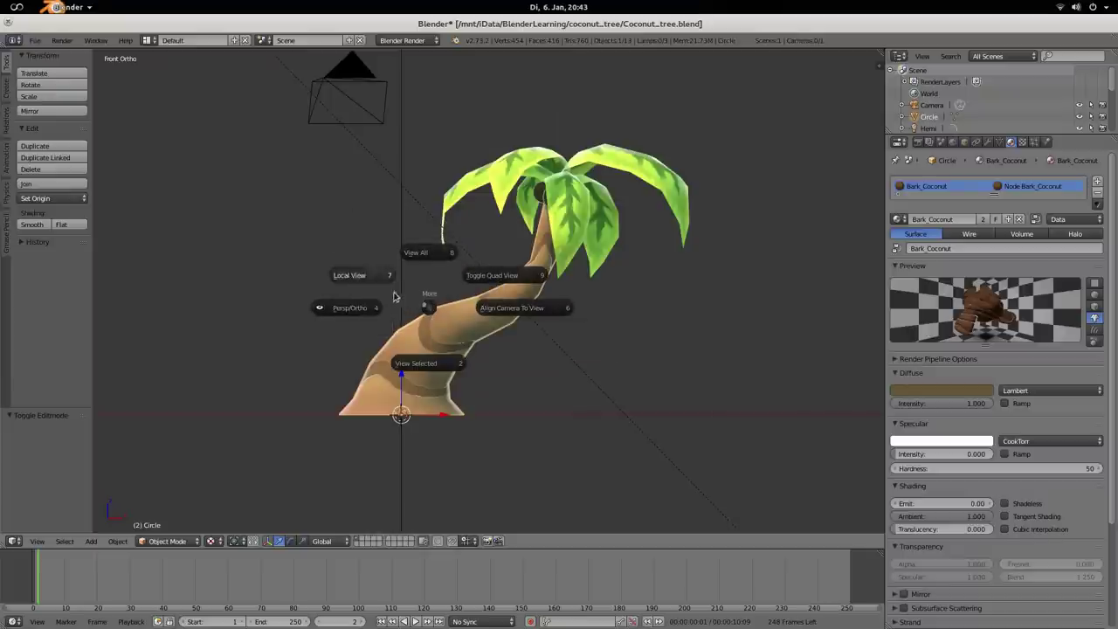
pyautogui.press('Escape')
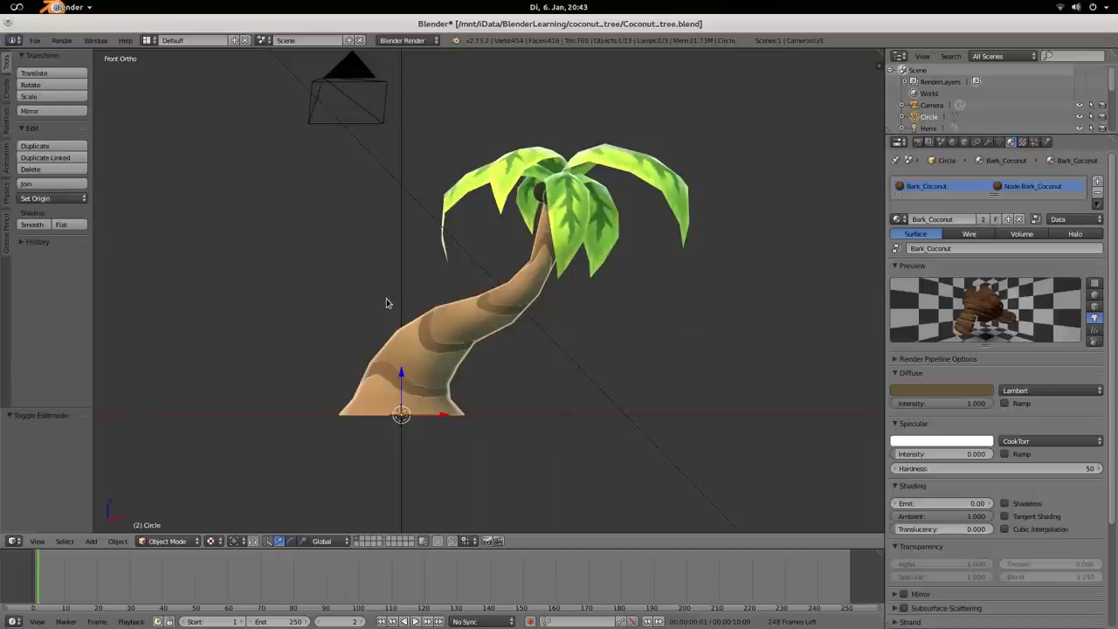
# Step: Drag the Pie Menus Confirm Threshold up to 100 px and close User Preferences
pyautogui.hotkey('ctrl', 'alt', 'u')
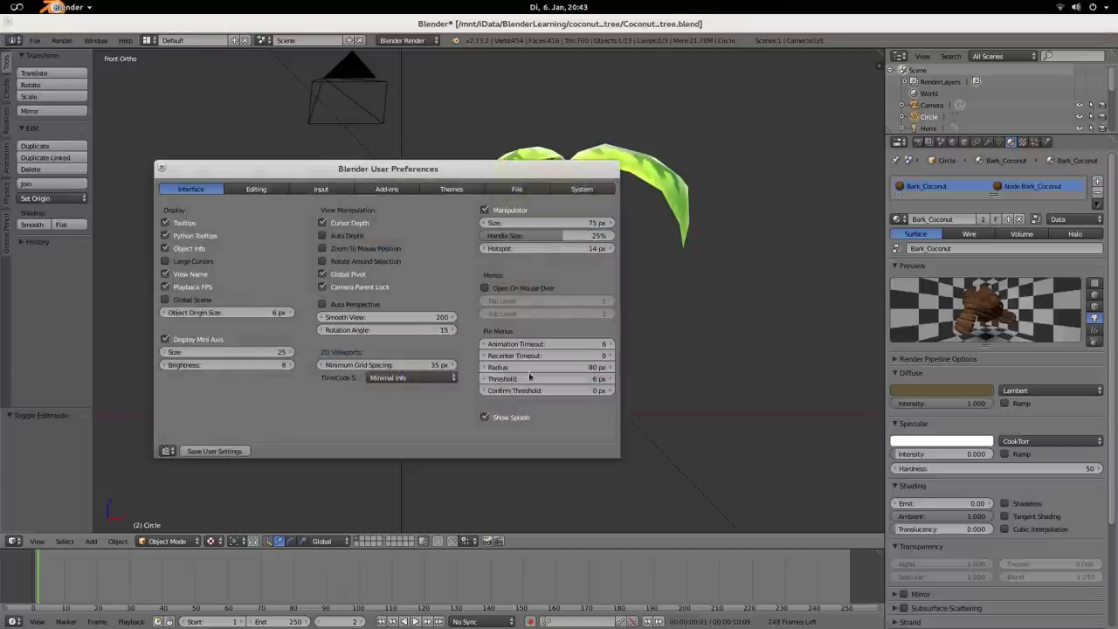
pyautogui.moveTo(529, 393); pyautogui.dragTo(612, 392)
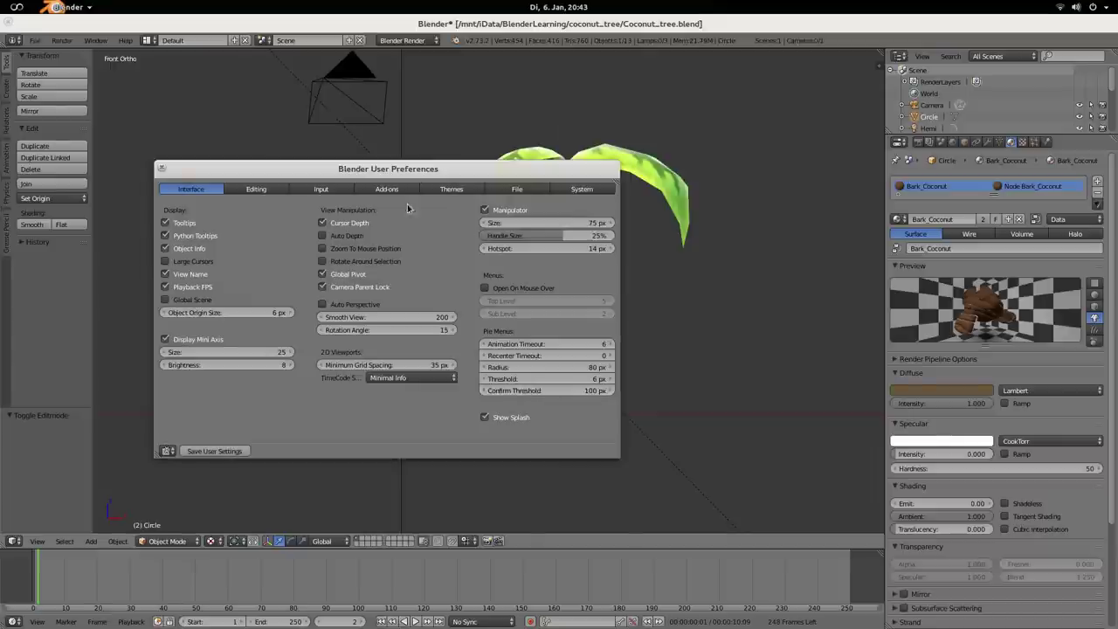
pyautogui.click(162, 167)
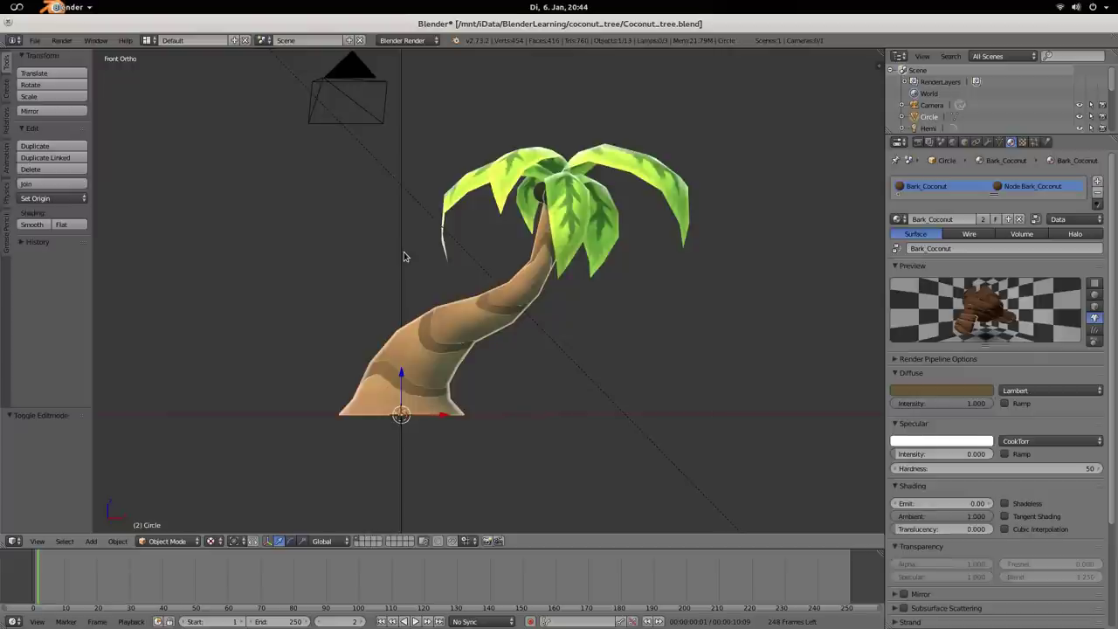
pyautogui.press('q')
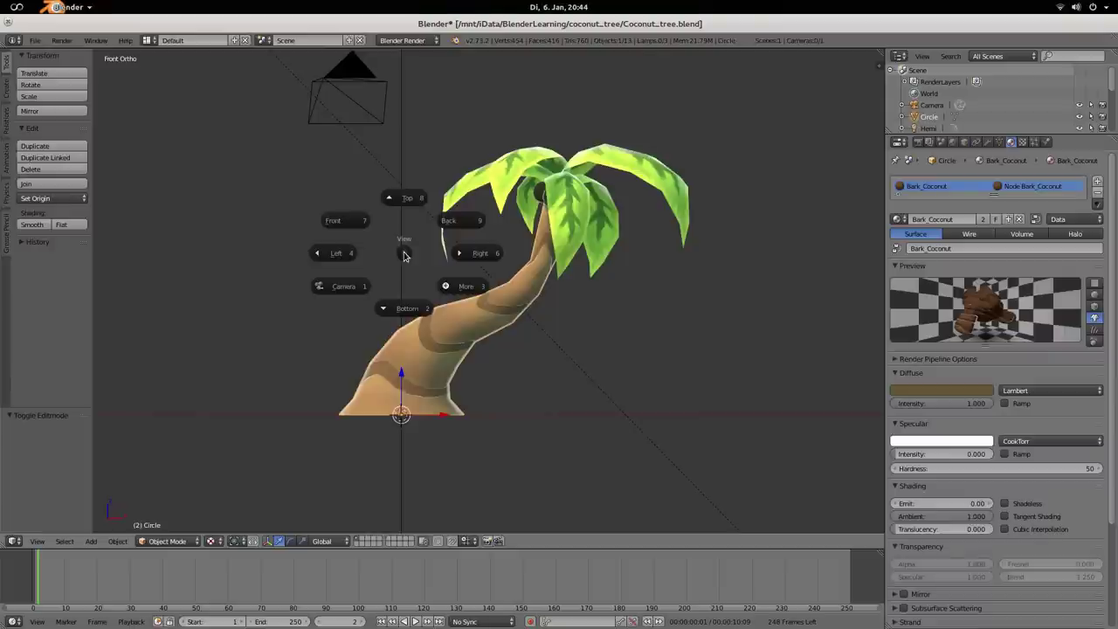
pyautogui.click(455, 292)
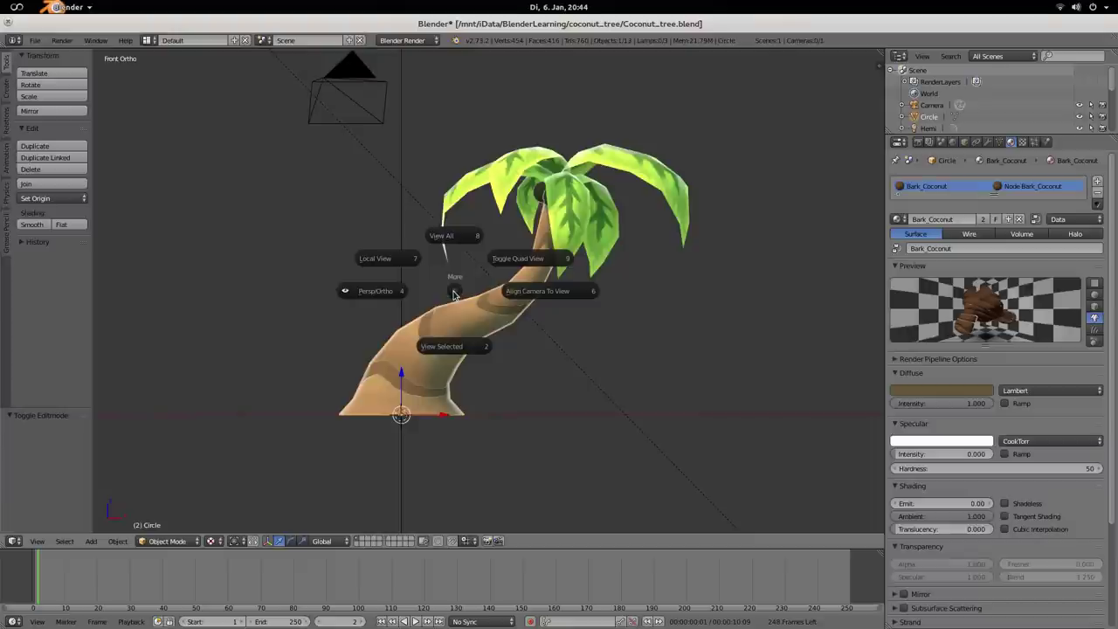
pyautogui.click(368, 295)
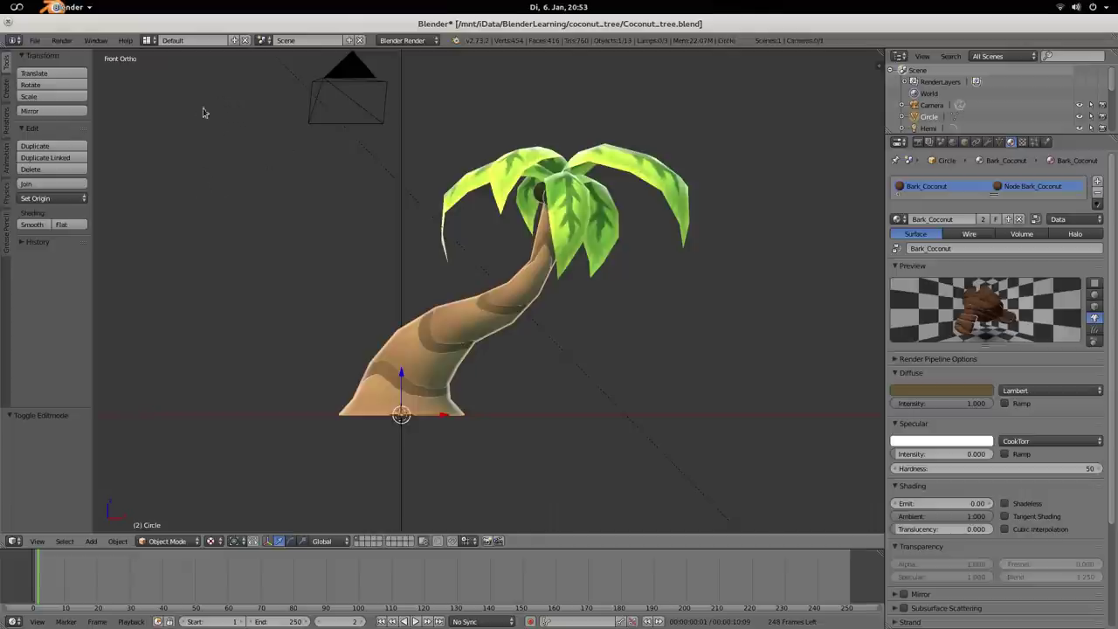
# Step: Switch to perspective view, save the coconut tree file, then return to orthographic view
pyautogui.press('q')
pyautogui.press('KP_5')
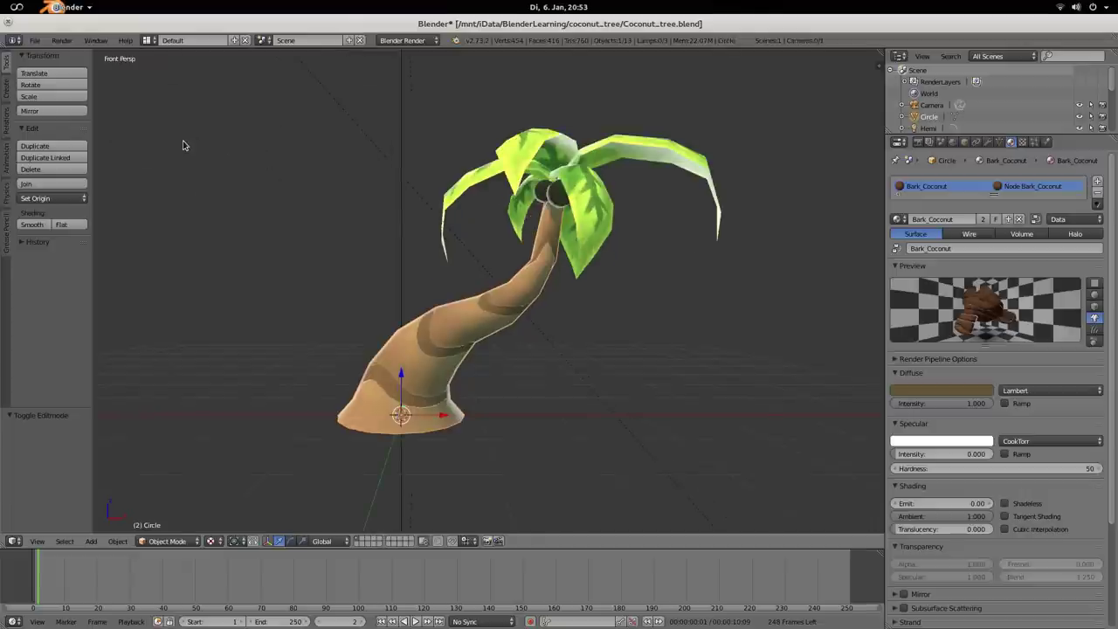
pyautogui.hotkey('ctrl', 's')
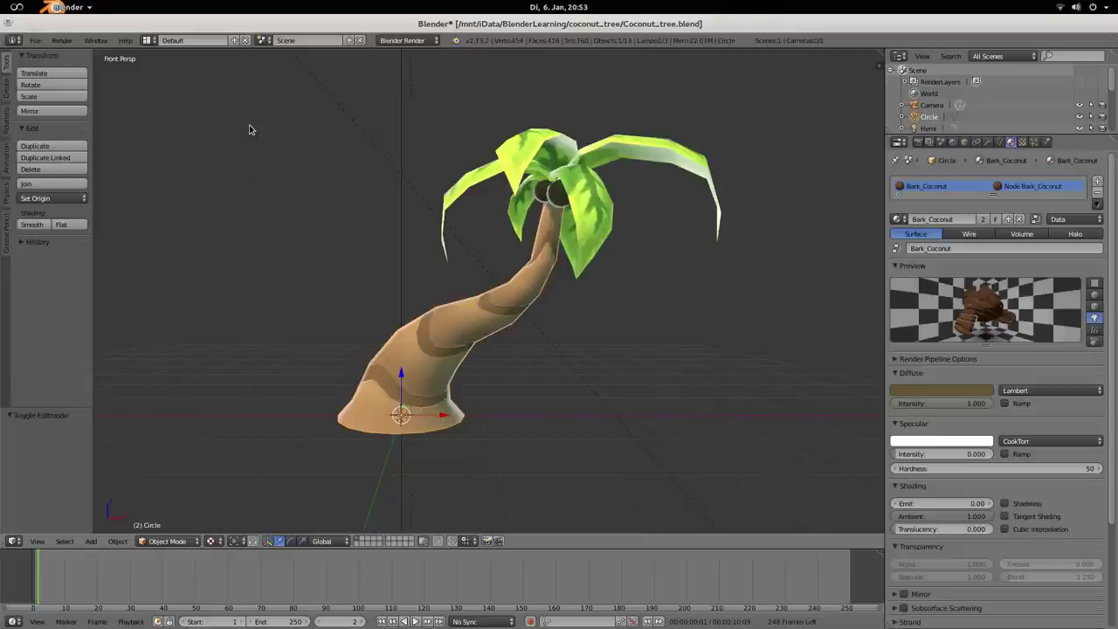
pyautogui.press('q')
pyautogui.click(222, 158)
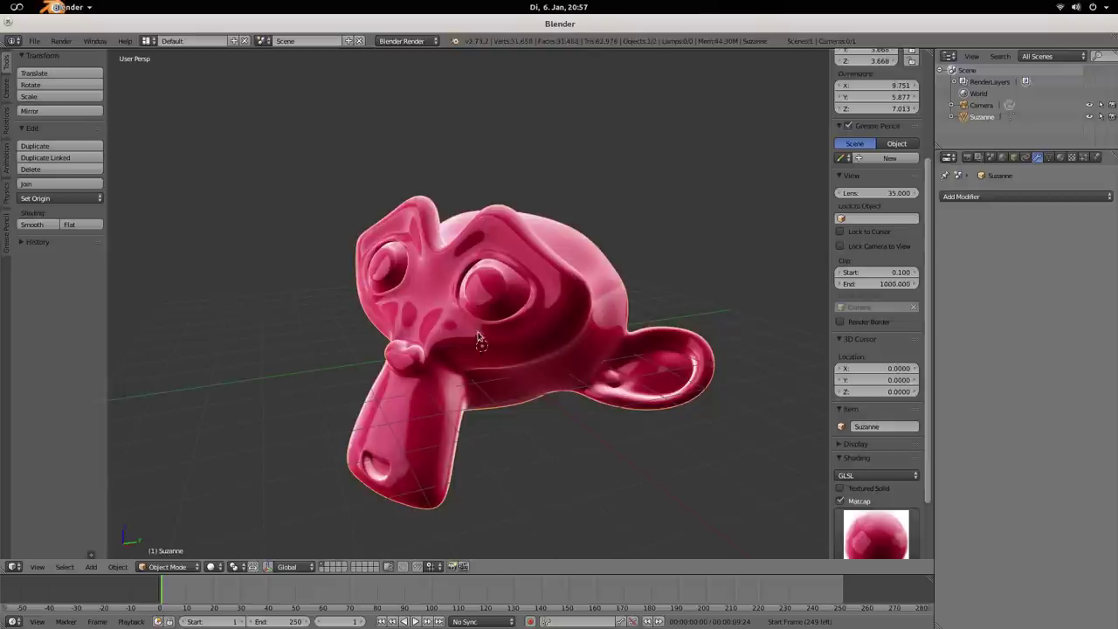
# Step: Enter edit mode on Suzanne and try a trial knife cut across her face, then undo it
pyautogui.scroll(5, 486, 333)
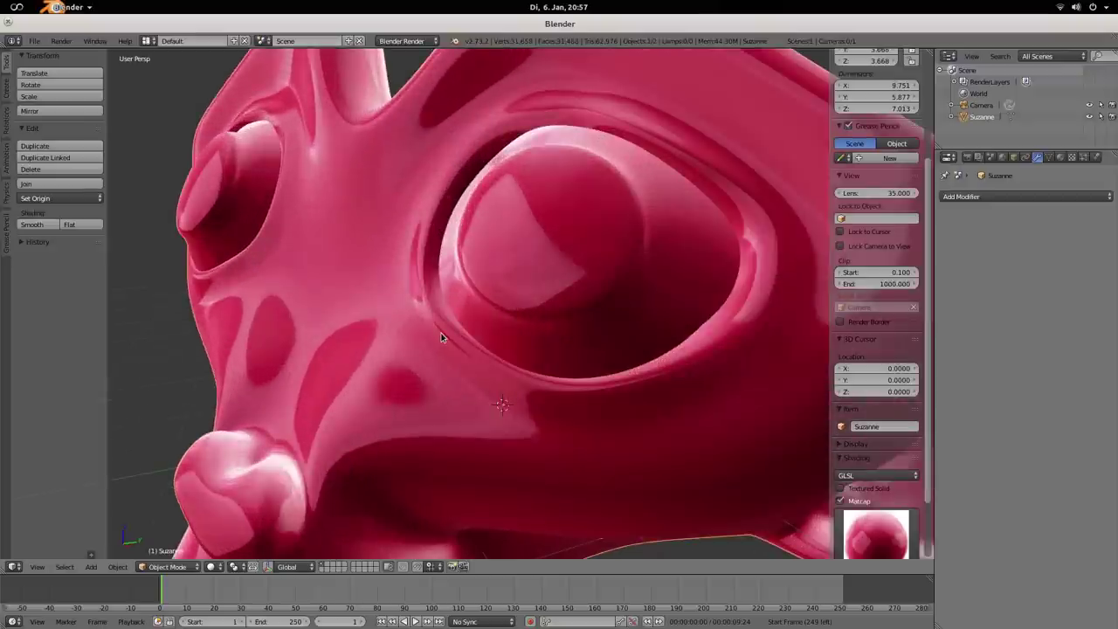
pyautogui.press('Tab')
pyautogui.scroll(3, 502, 355)
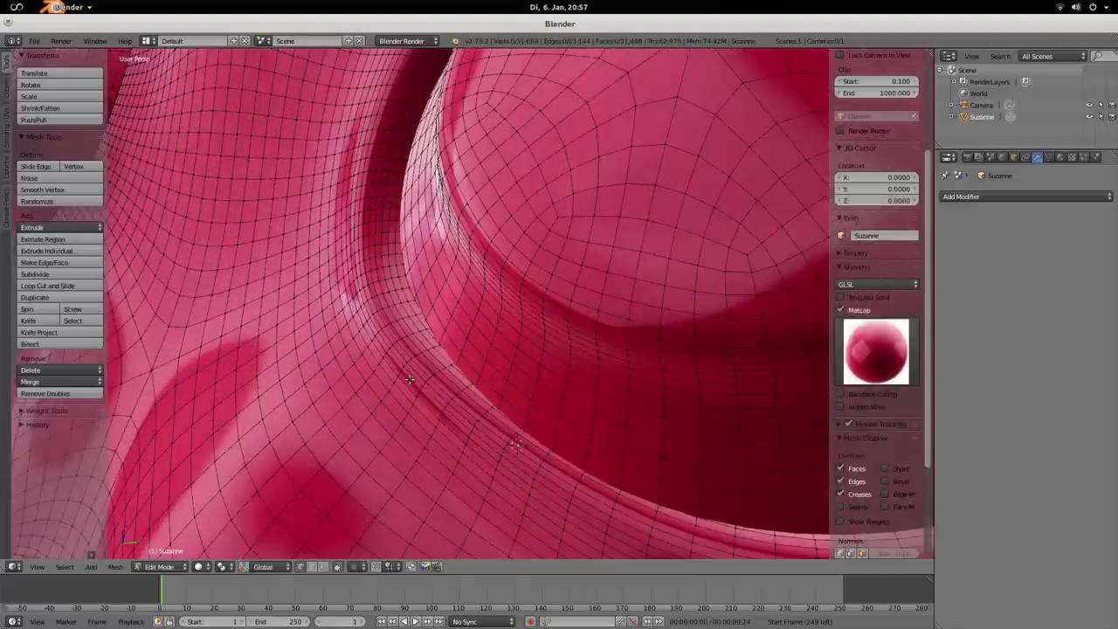
pyautogui.scroll(3, 410, 379)
pyautogui.scroll(2, 450, 347)
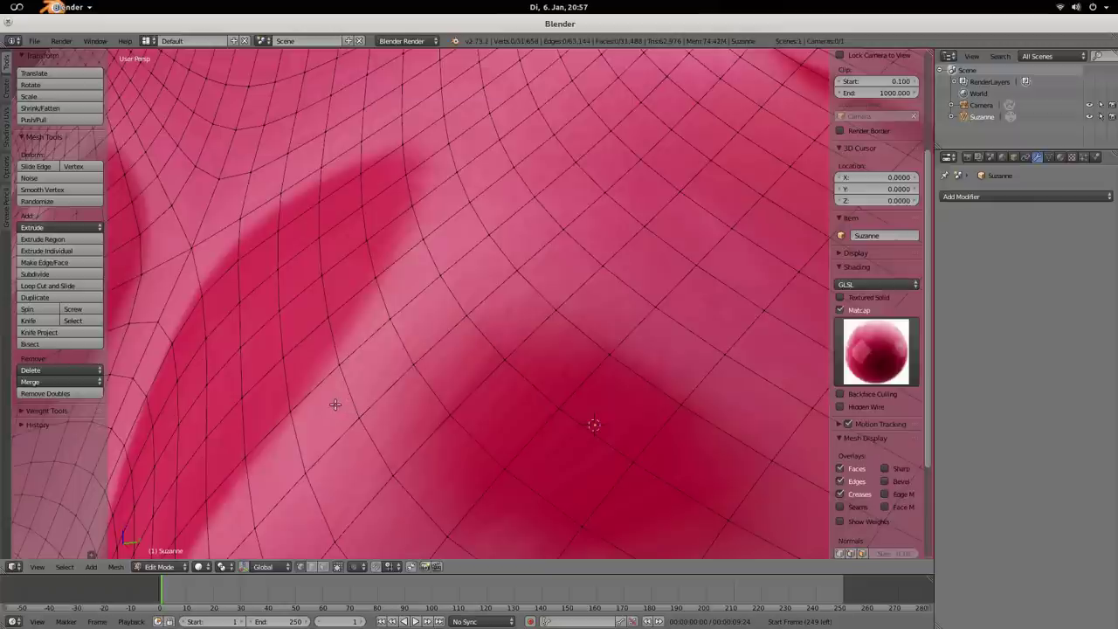
pyautogui.press('k')
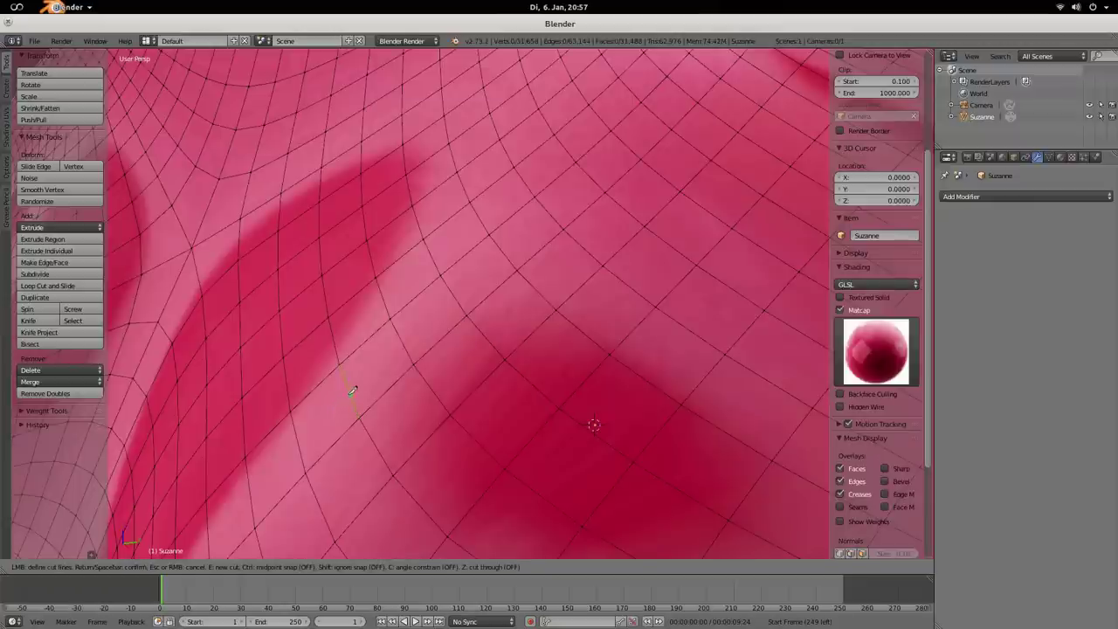
pyautogui.click(402, 342)
pyautogui.hotkey('ctrl', 'z')
pyautogui.click(458, 235)
pyautogui.click(314, 354)
pyautogui.click(322, 412)
pyautogui.press('Return')
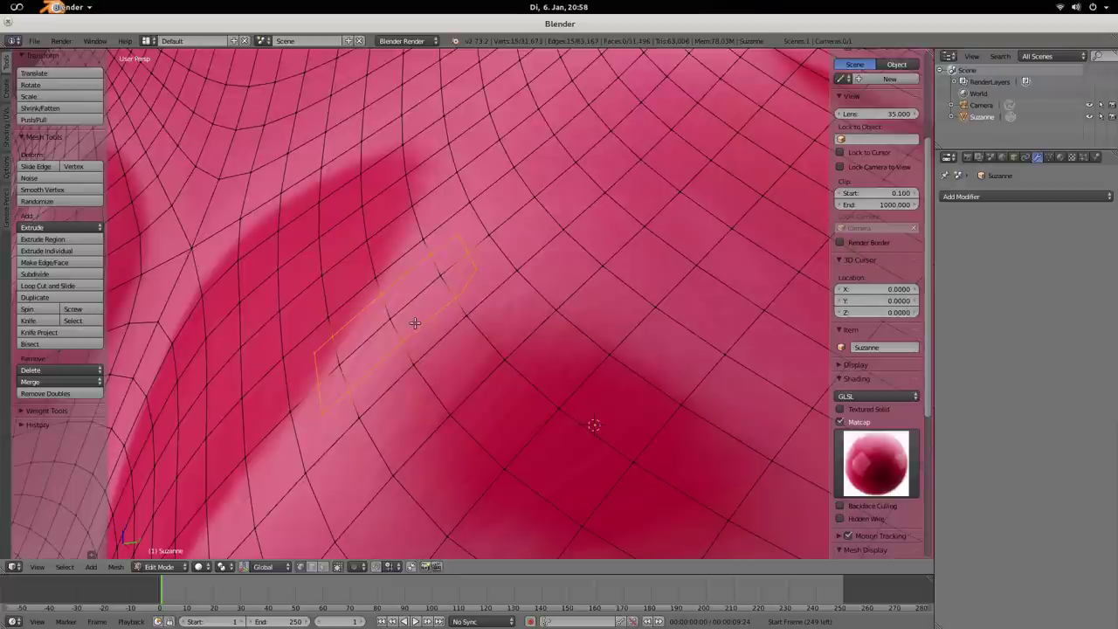
pyautogui.hotkey('ctrl', 'z')
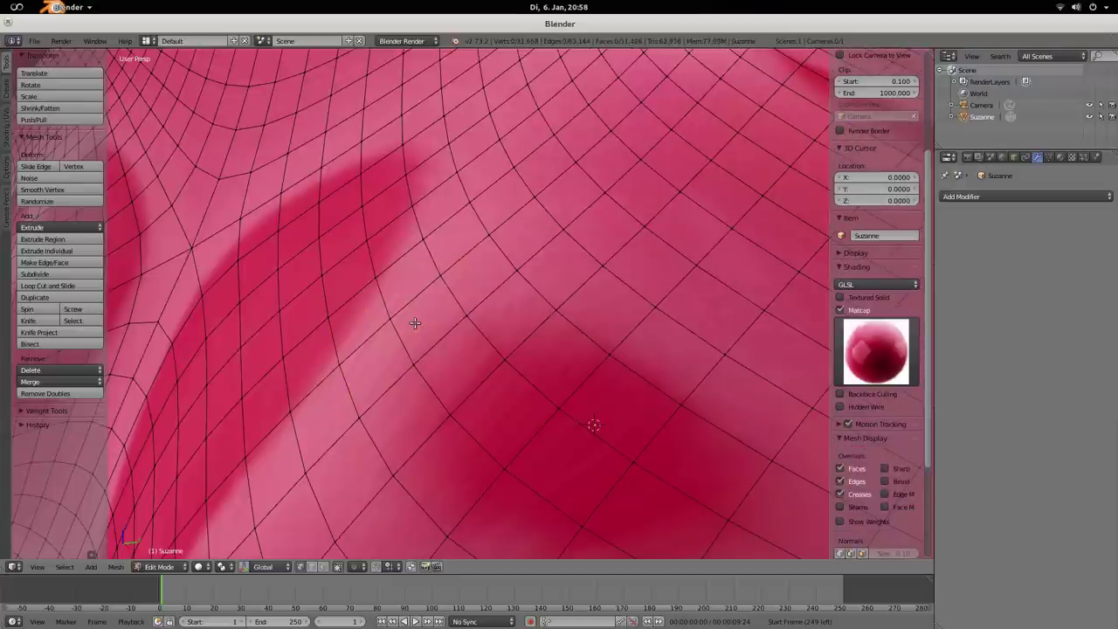
# Step: Knife-cut a six-point outline across Suzanne's surface, ending on an existing vertex, and confirm
pyautogui.press('k')
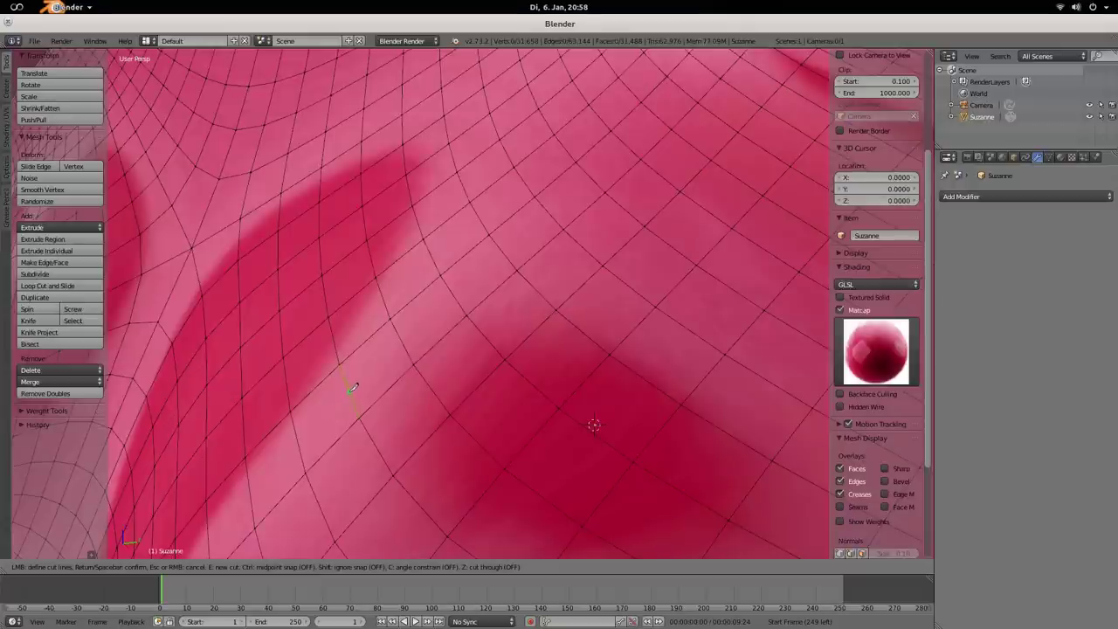
pyautogui.click(403, 347)
pyautogui.click(453, 299)
pyautogui.click(463, 256)
pyautogui.click(428, 248)
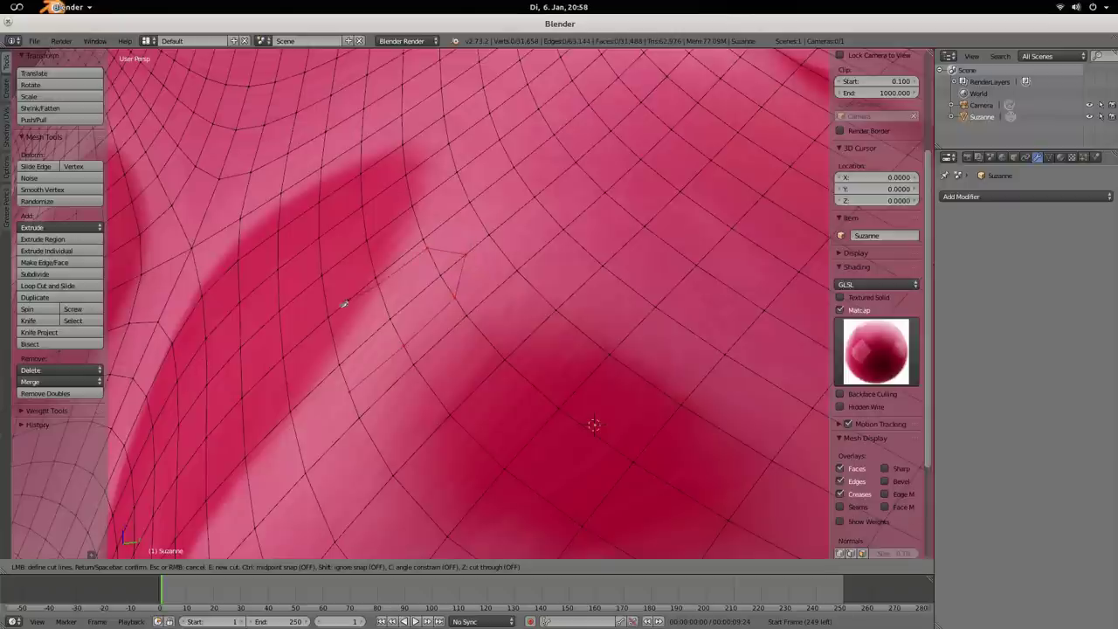
pyautogui.click(326, 456)
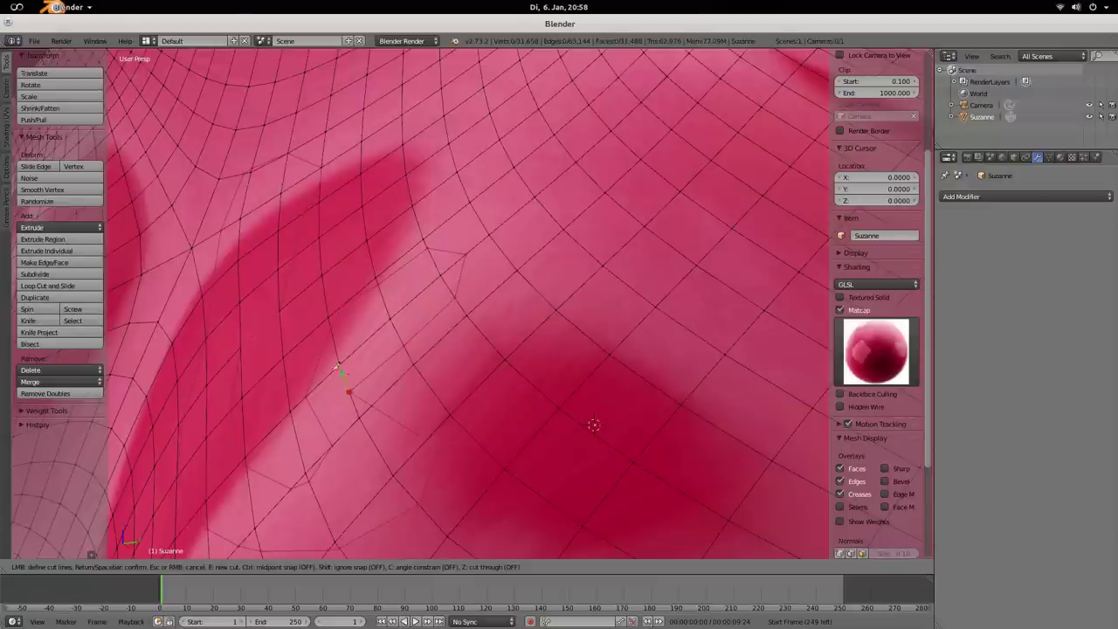
pyautogui.click(348, 393)
pyautogui.press('Return')
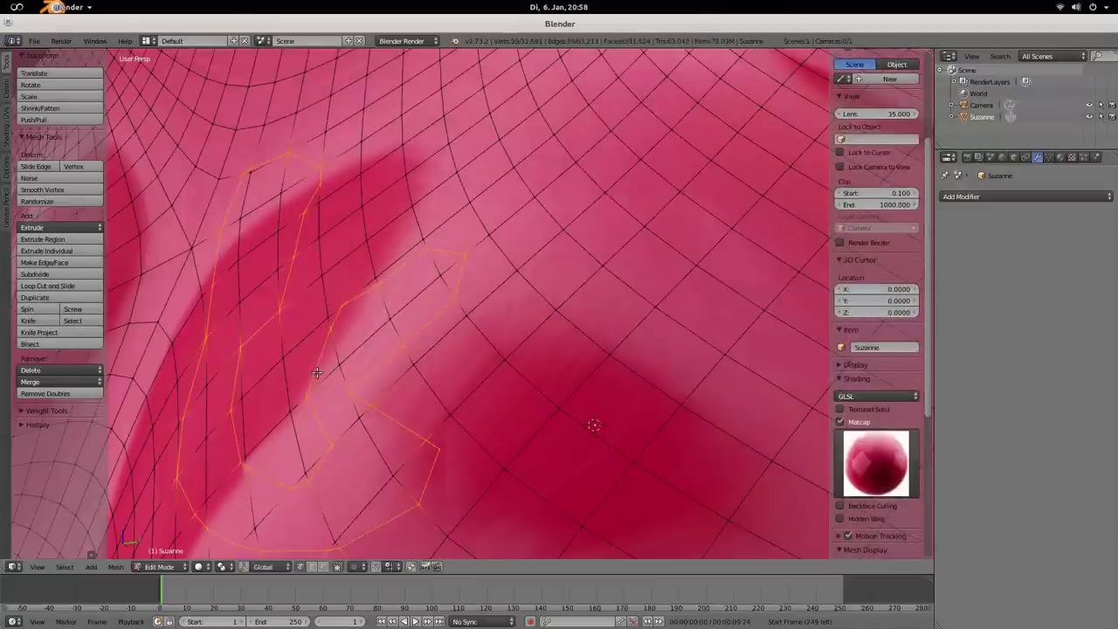
pyautogui.scroll(-4, 322, 374)
pyautogui.scroll(-5, 325, 376)
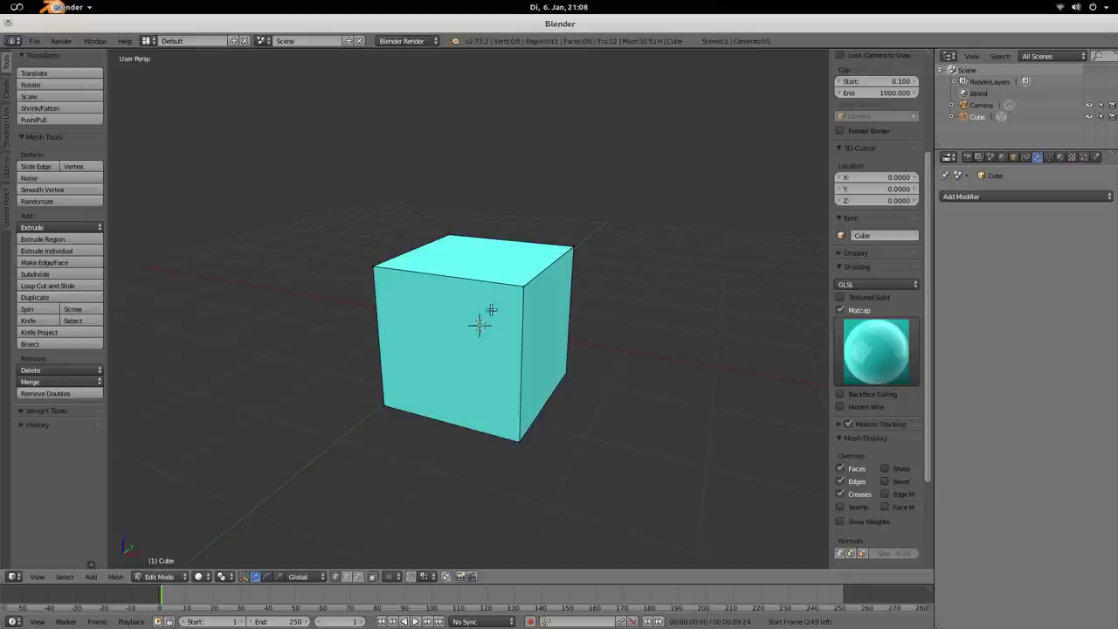
# Step: Select the cube's four top vertices and try Shrink/Fatten on the top face, then cancel
pyautogui.rightClick(529, 284)
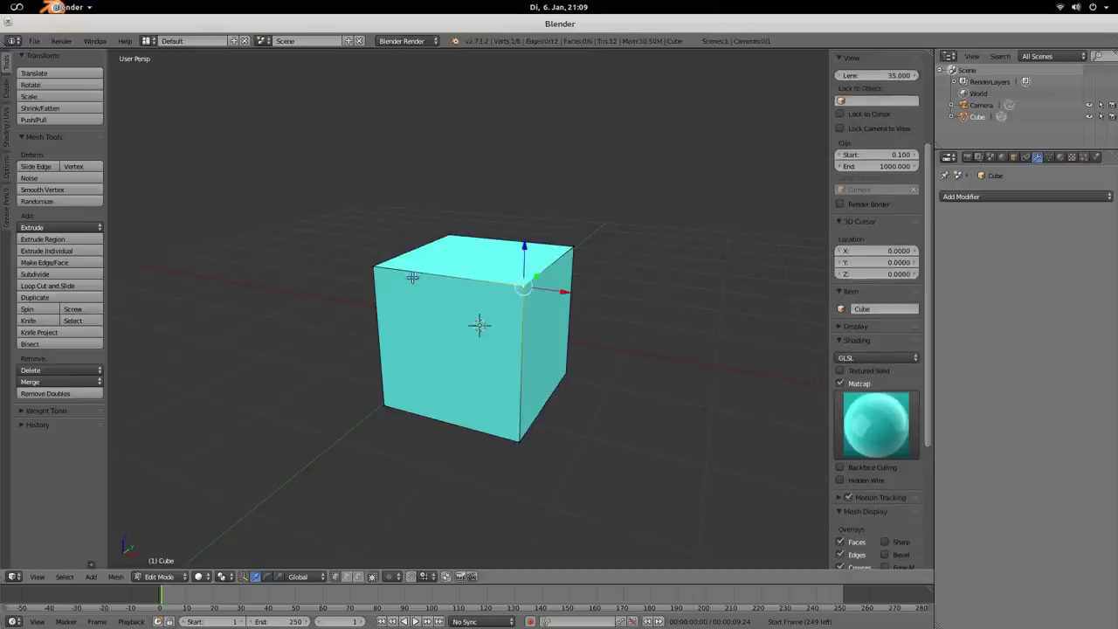
pyautogui.keyDown('shift'); pyautogui.rightClick(376, 268); pyautogui.keyUp('shift')
pyautogui.keyDown('shift'); pyautogui.rightClick(448, 232); pyautogui.keyUp('shift')
pyautogui.keyDown('shift'); pyautogui.rightClick(573, 245); pyautogui.keyUp('shift')
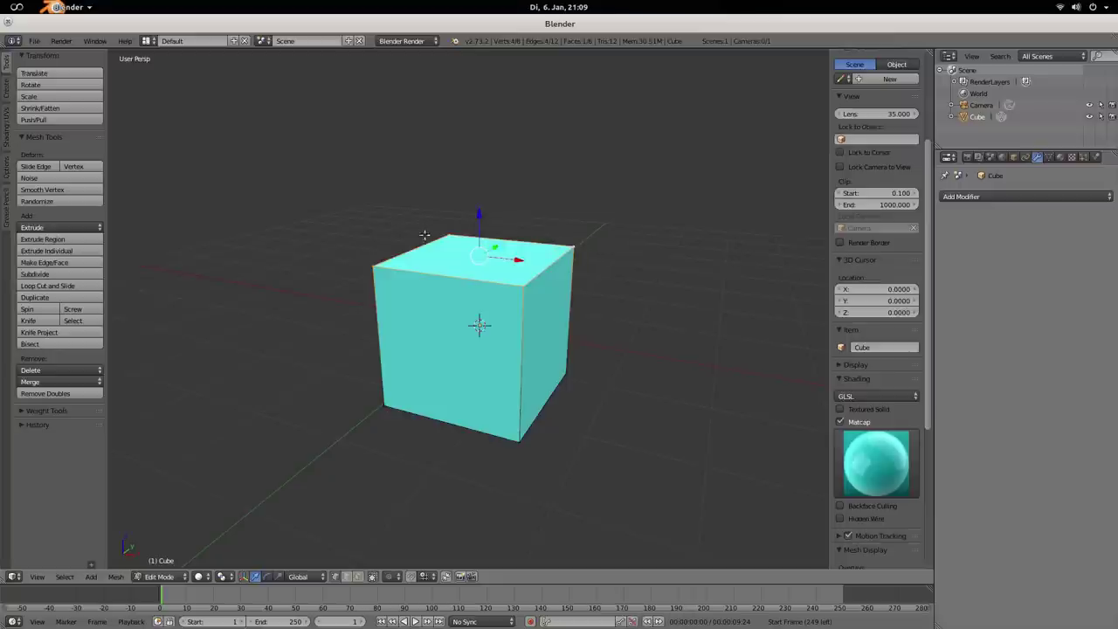
pyautogui.press('space')
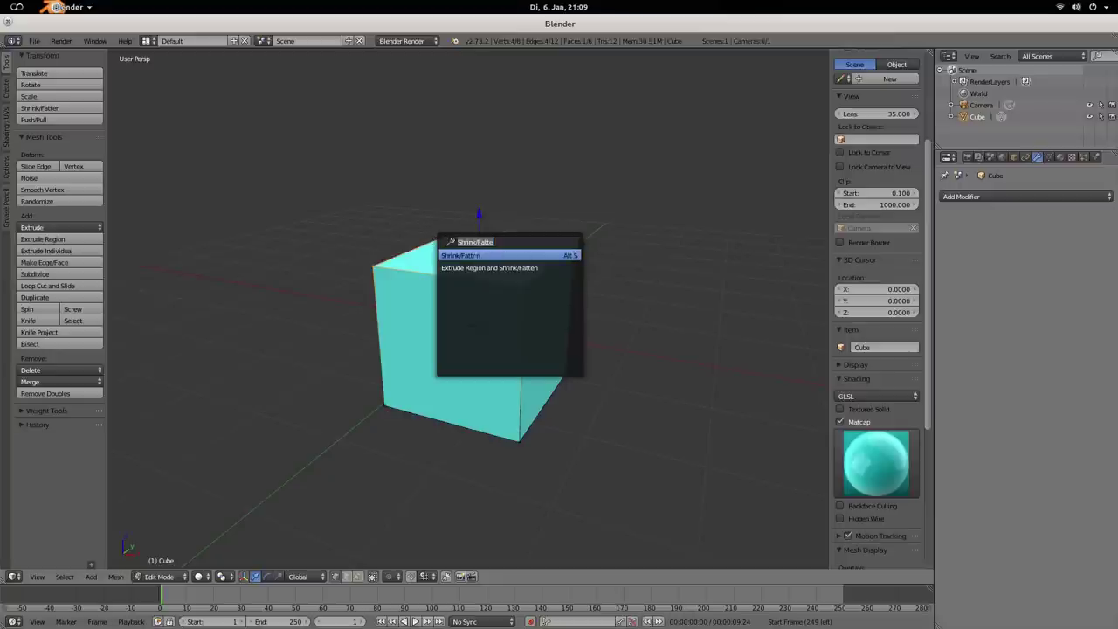
pyautogui.click(470, 254)
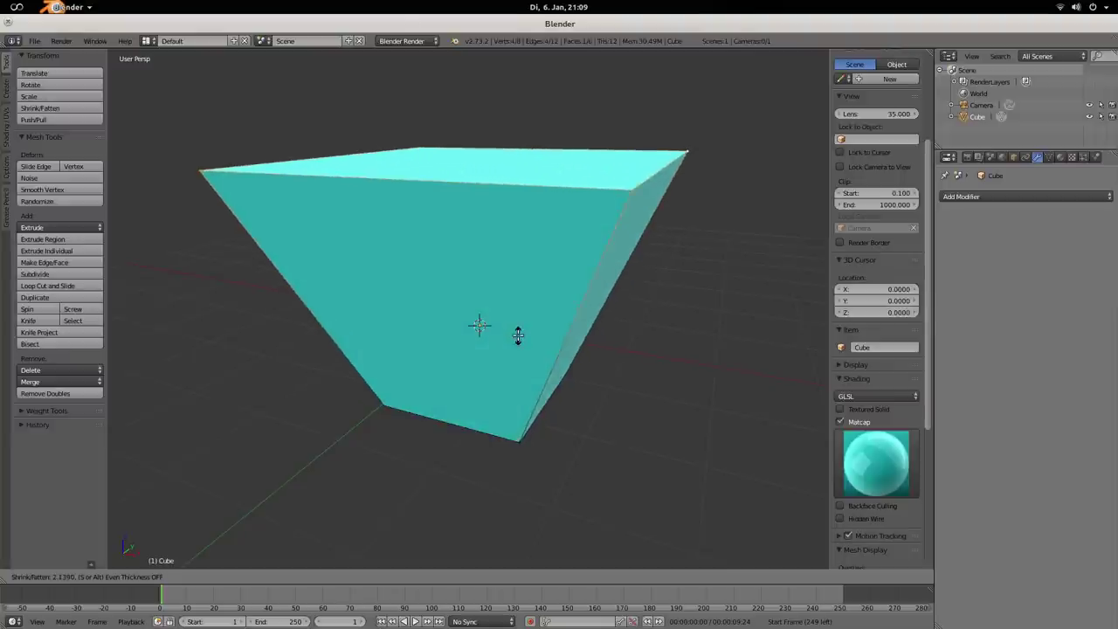
pyautogui.press('Escape')
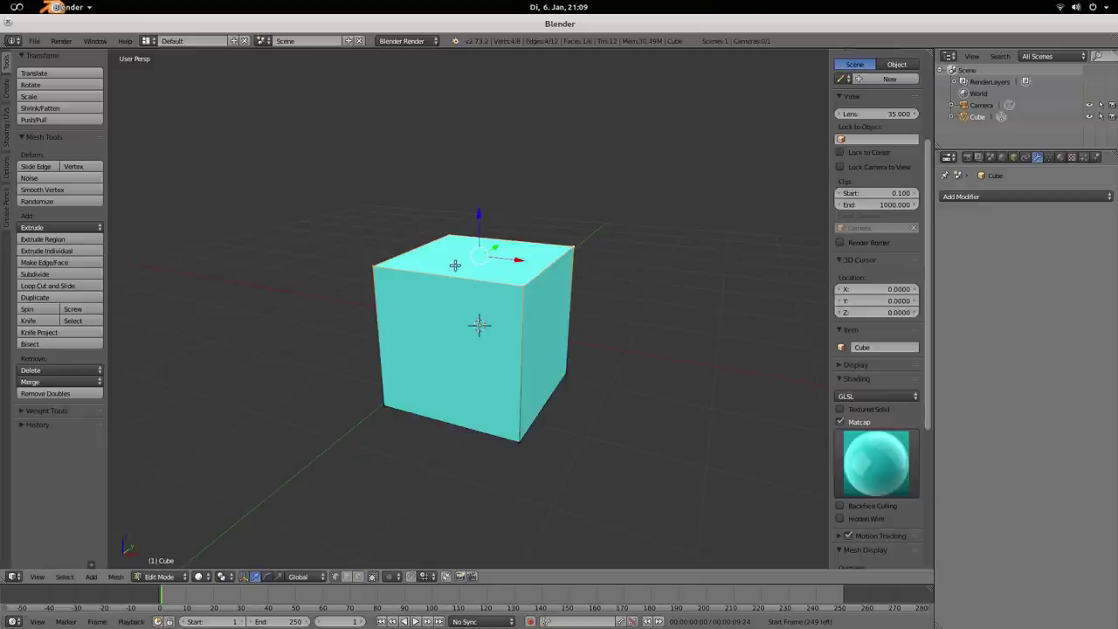
# Step: Select the whole cube mesh and rotate it freely into a tilted position
pyautogui.press('a')
pyautogui.press('a')
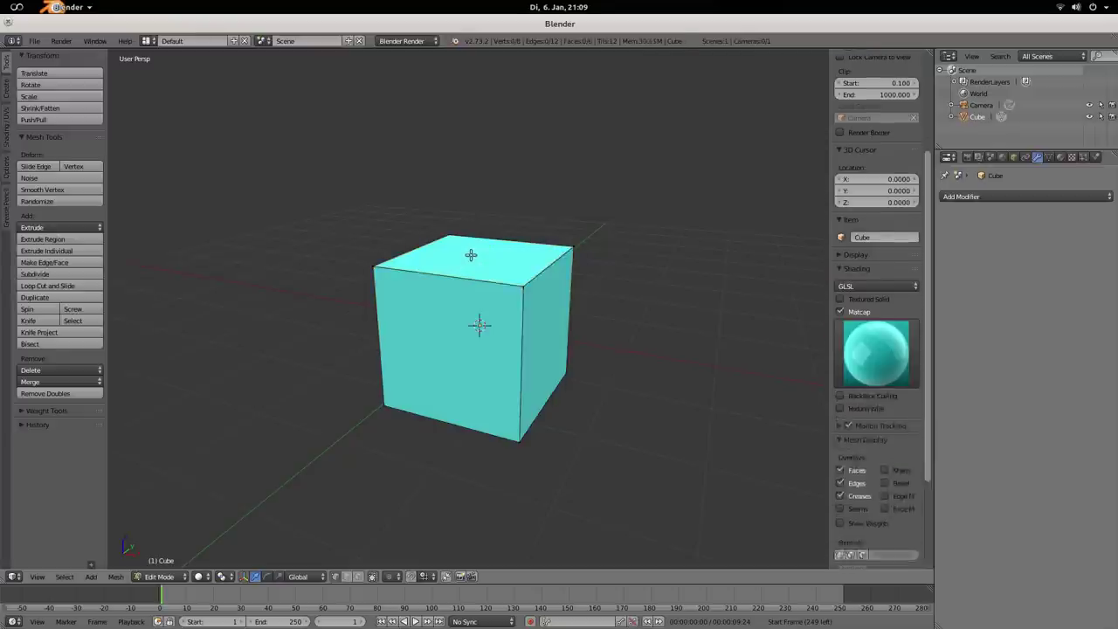
pyautogui.press('r')
pyautogui.press('r')
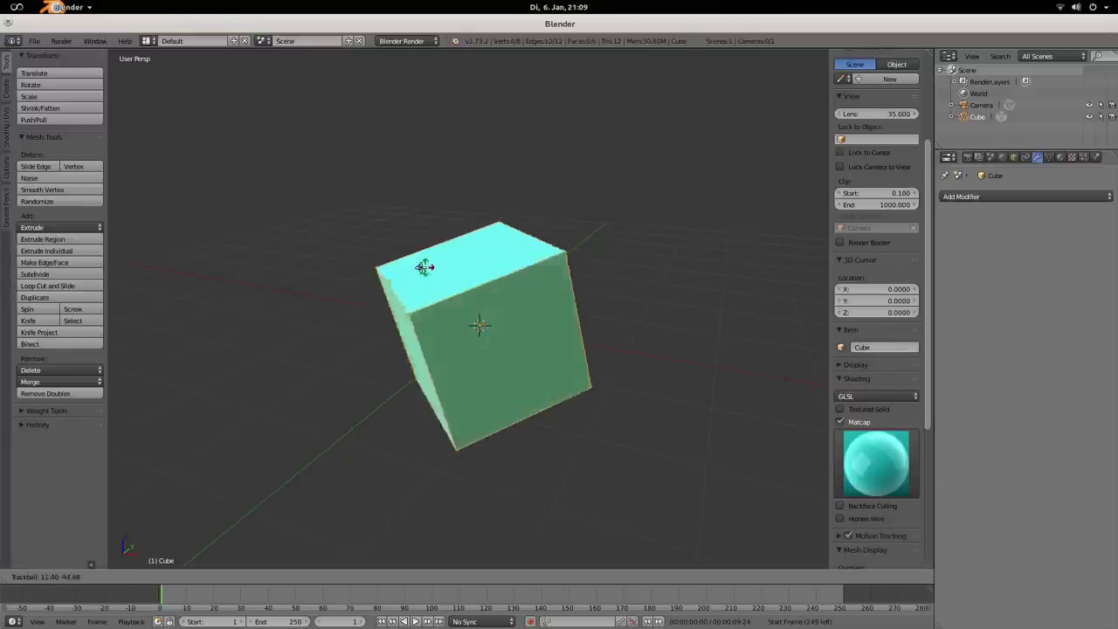
pyautogui.click(436, 304)
# Step: Select the top face in face select mode and retry Shrink/Fatten, cancelling it again
pyautogui.hotkey('ctrl', 'Tab')
pyautogui.click(436, 329)
pyautogui.rightClick(436, 329)
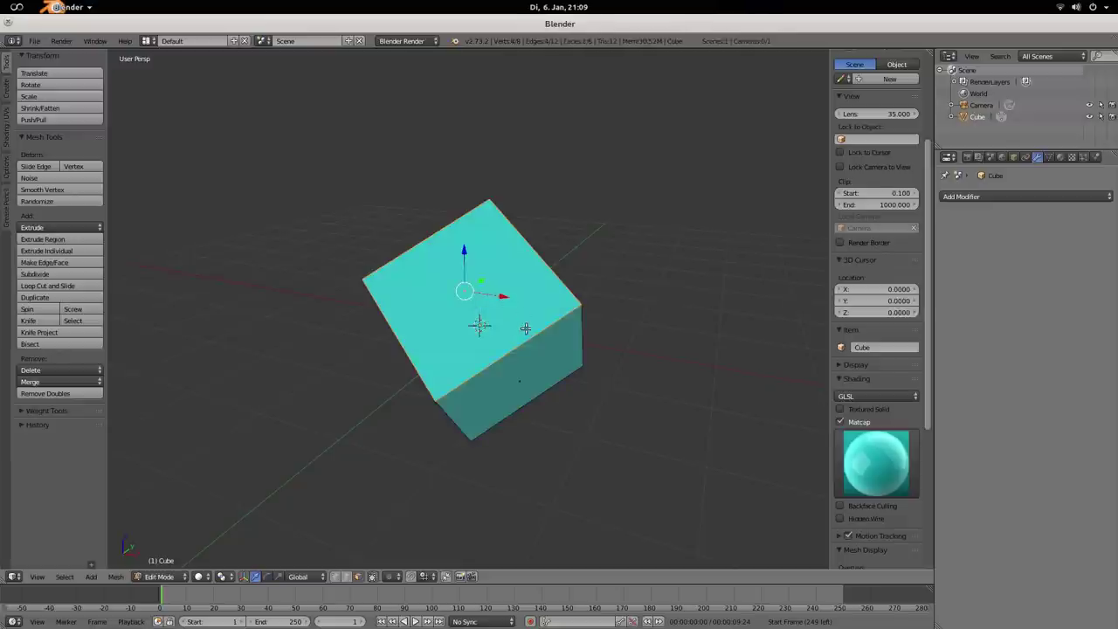
pyautogui.moveTo(563, 323); pyautogui.dragTo(563, 278, button='middle')
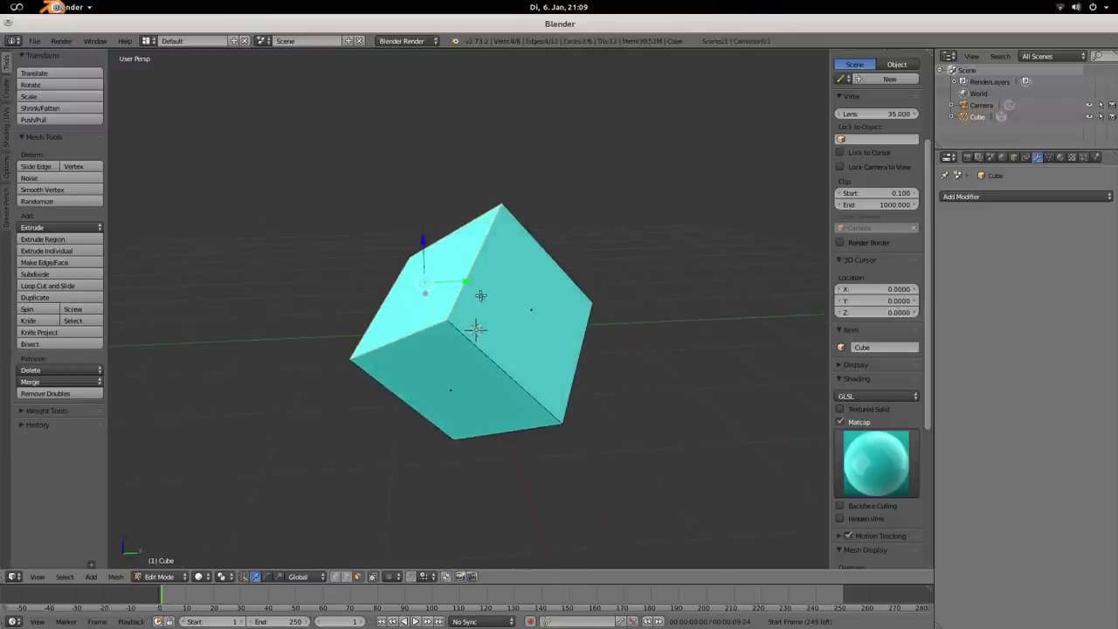
pyautogui.moveTo(454, 305); pyautogui.dragTo(477, 300, button='middle')
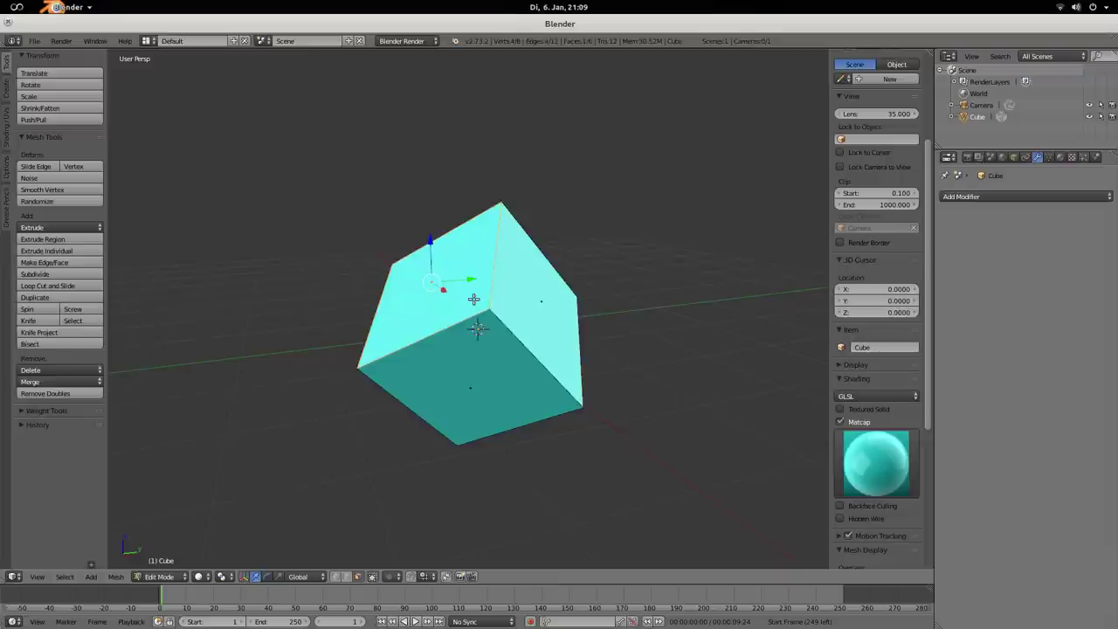
pyautogui.press('space')
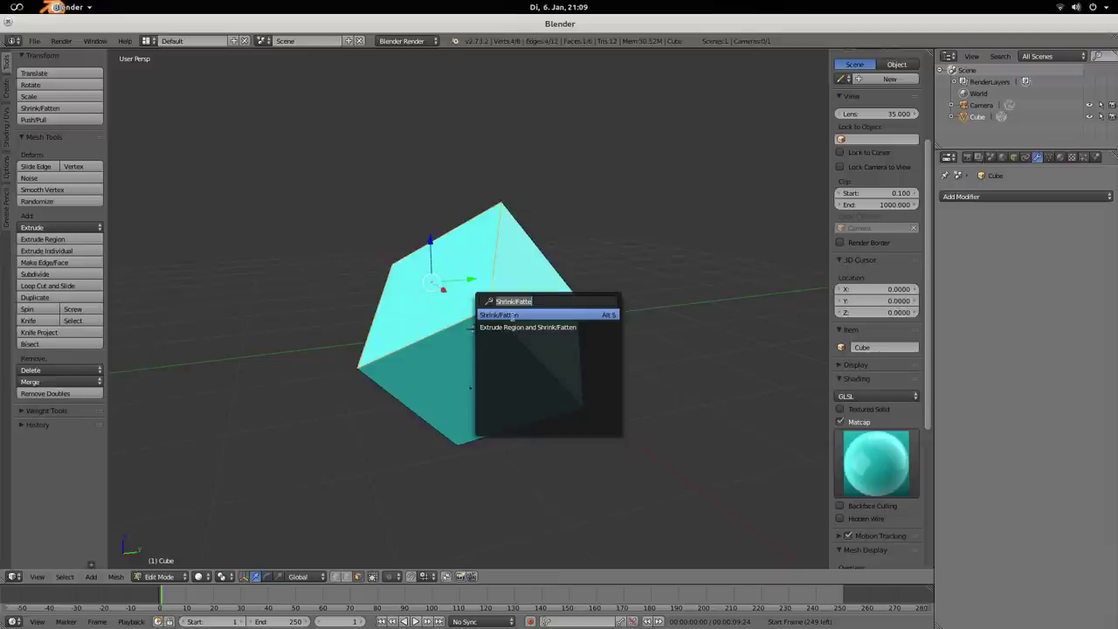
pyautogui.click(512, 316)
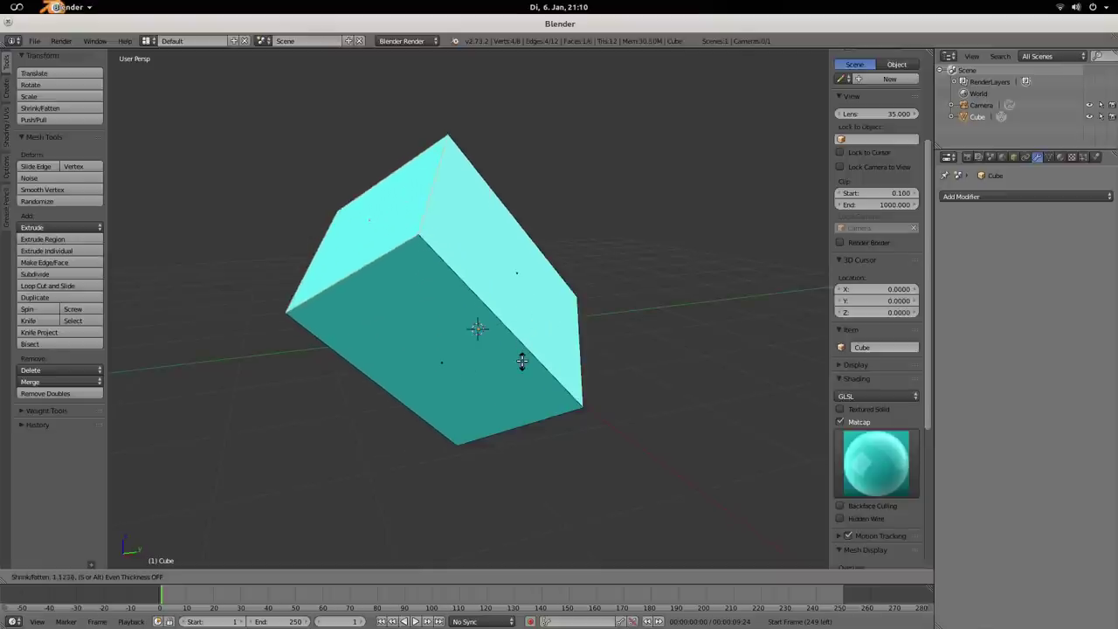
pyautogui.rightClick(522, 360)
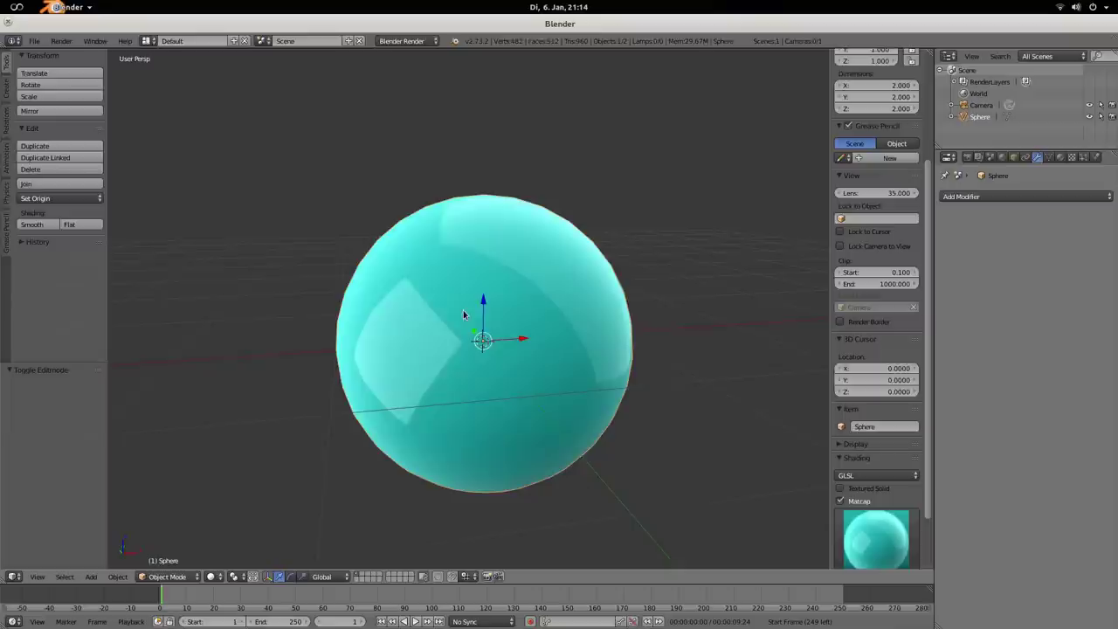
# Step: In the sphere's edit mode, grow and shrink the face selection with Select More/Less
pyautogui.press('Tab')
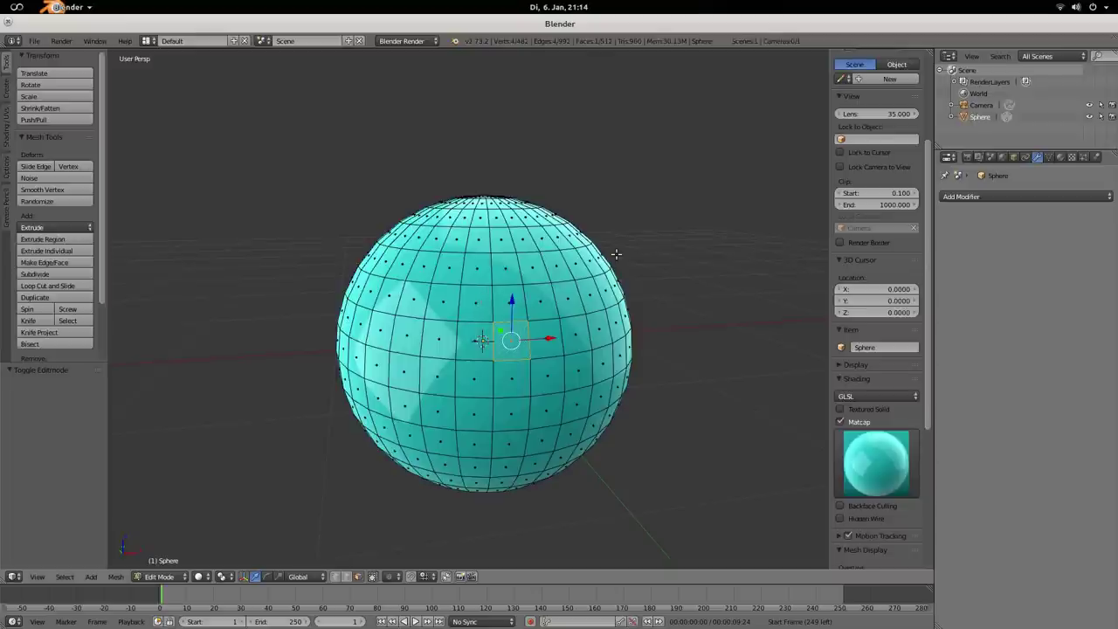
pyautogui.moveTo(572, 332); pyautogui.dragTo(555, 317, button='middle')
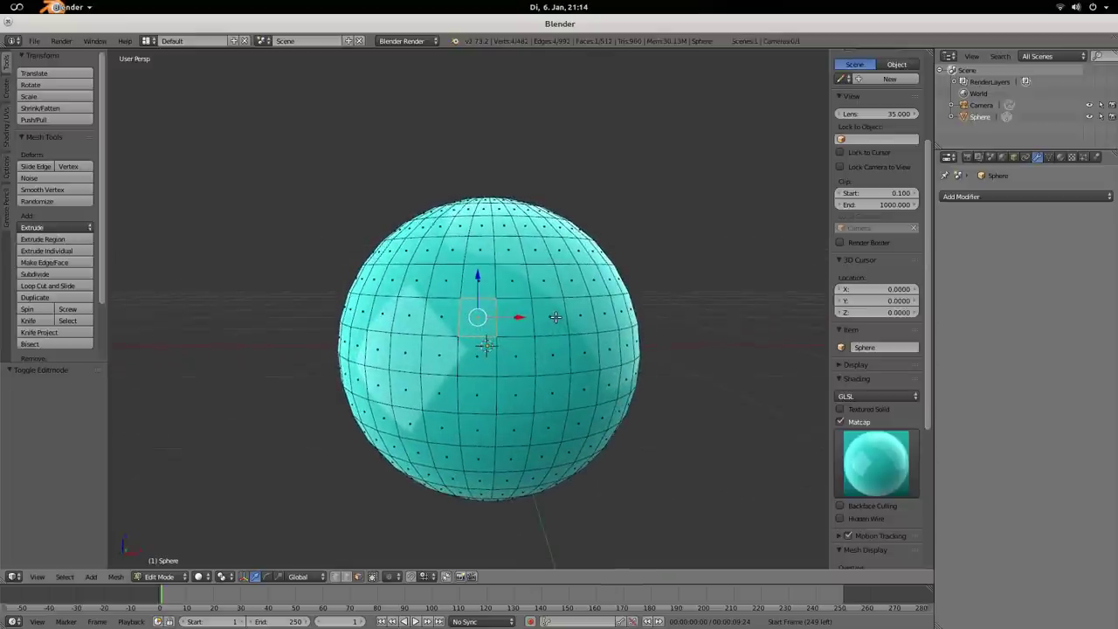
pyautogui.press('ctrl+KP_Add')
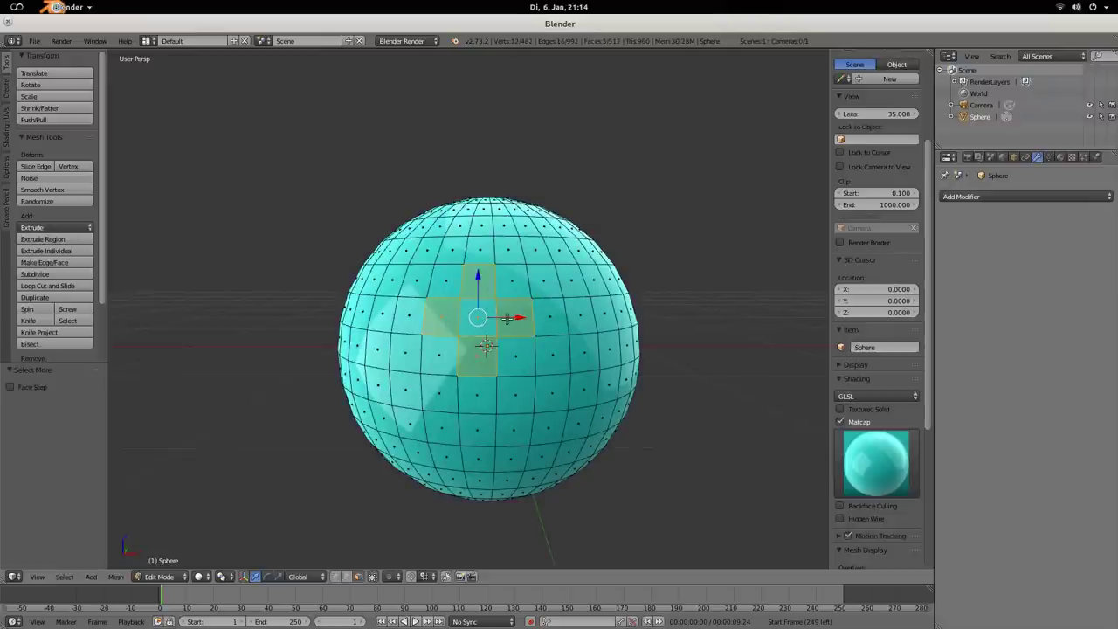
pyautogui.press('ctrl+KP_Add')
pyautogui.press('ctrl+KP_Add')
pyautogui.press('ctrl+KP_Add')
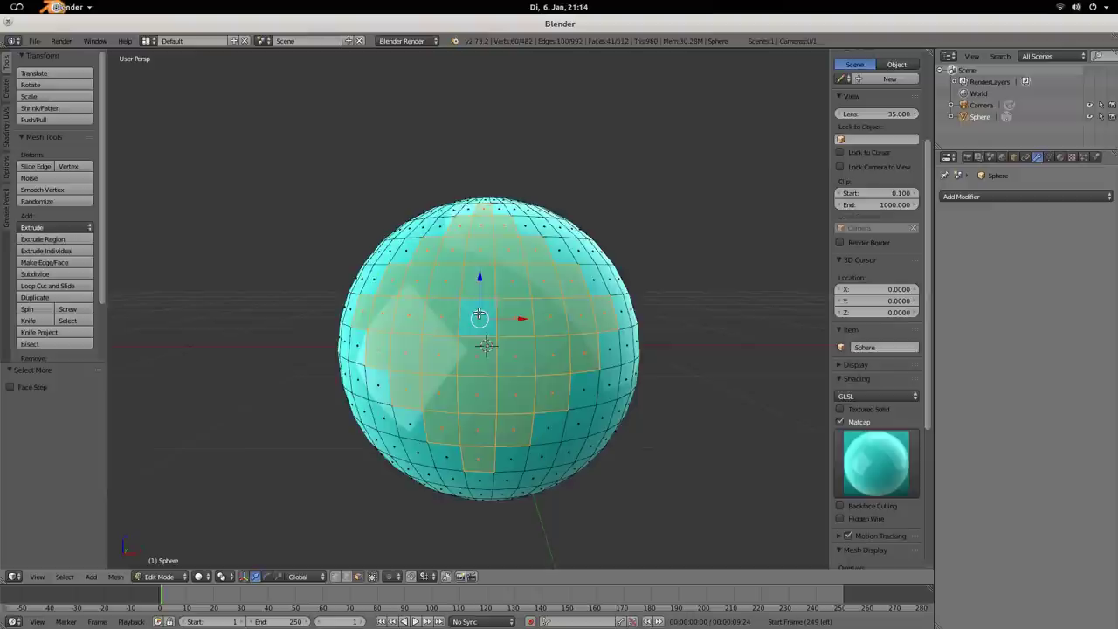
pyautogui.press('ctrl+KP_Subtract')
pyautogui.press('ctrl+KP_Subtract')
pyautogui.press('ctrl+KP_Subtract')
pyautogui.press('ctrl+KP_Subtract')
pyautogui.press('ctrl+KP_Add')
pyautogui.press('ctrl+KP_Add')
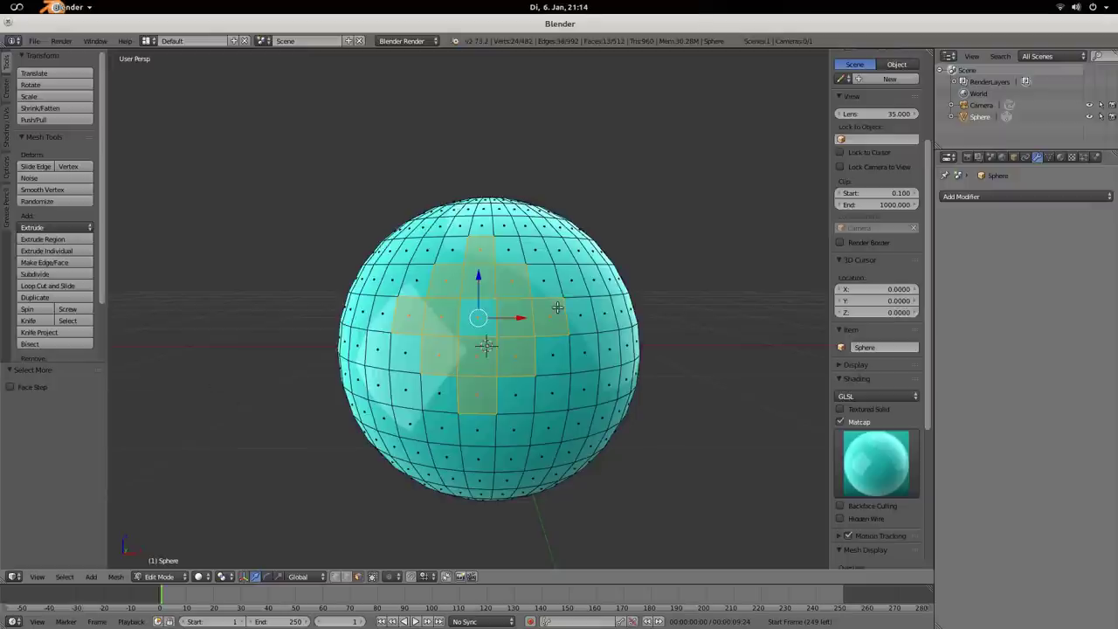
# Step: Enable Face Step, then grow a centre face's selection to 3x3, 5x5, and one more ring
pyautogui.rightClick(472, 319)
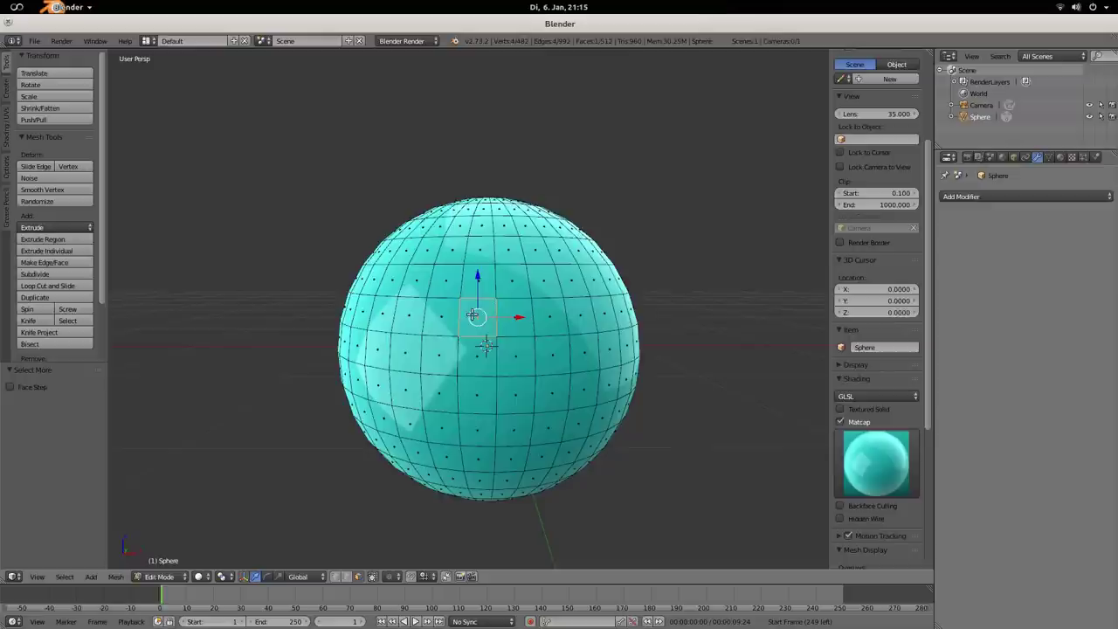
pyautogui.click(14, 389)
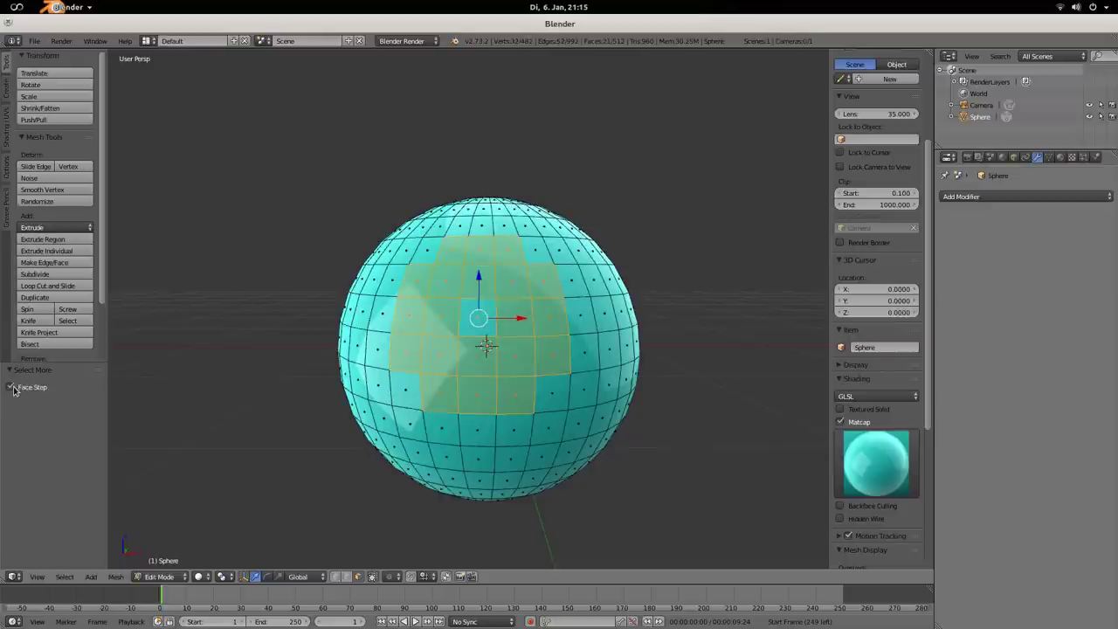
pyautogui.press('ctrl+KP_Subtract')
pyautogui.press('ctrl+KP_Subtract')
pyautogui.press('ctrl+KP_Subtract')
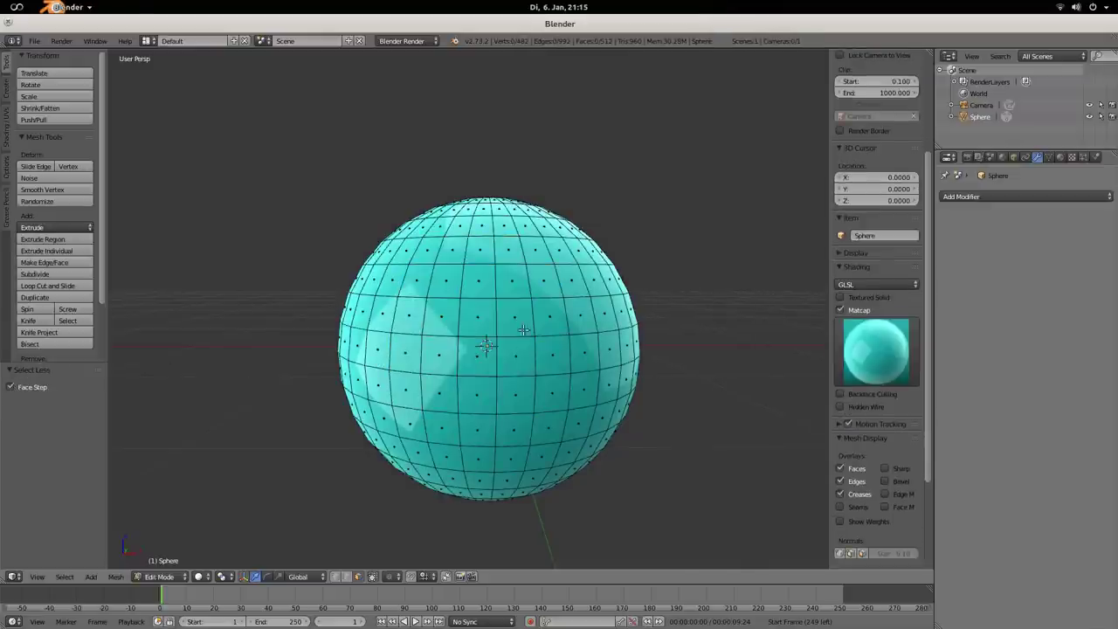
pyautogui.rightClick(493, 321)
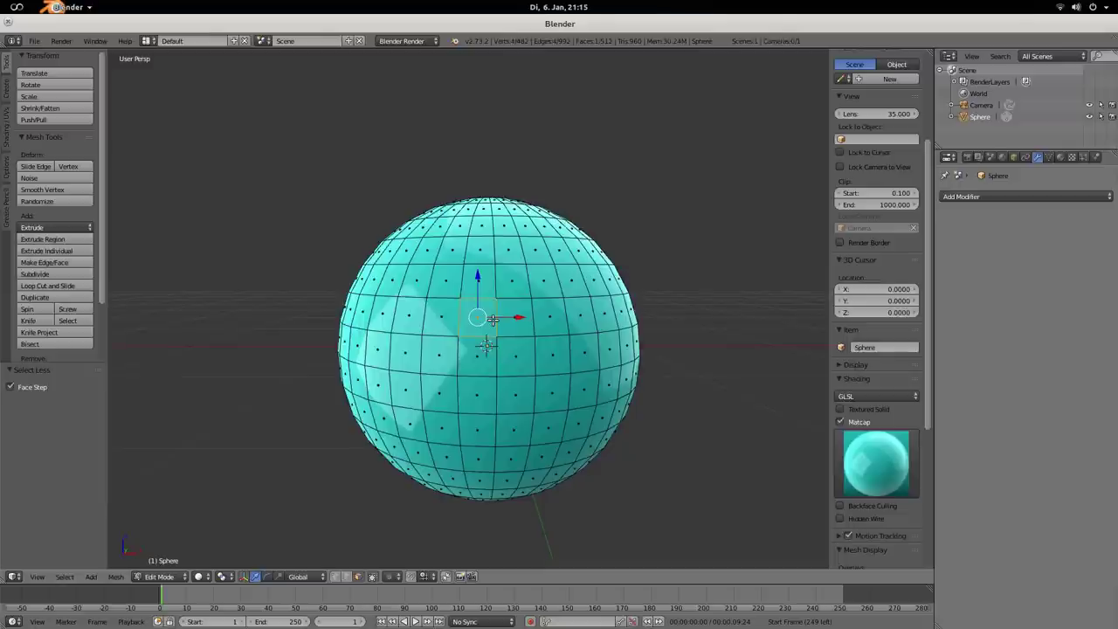
pyautogui.press('ctrl+KP_Add')
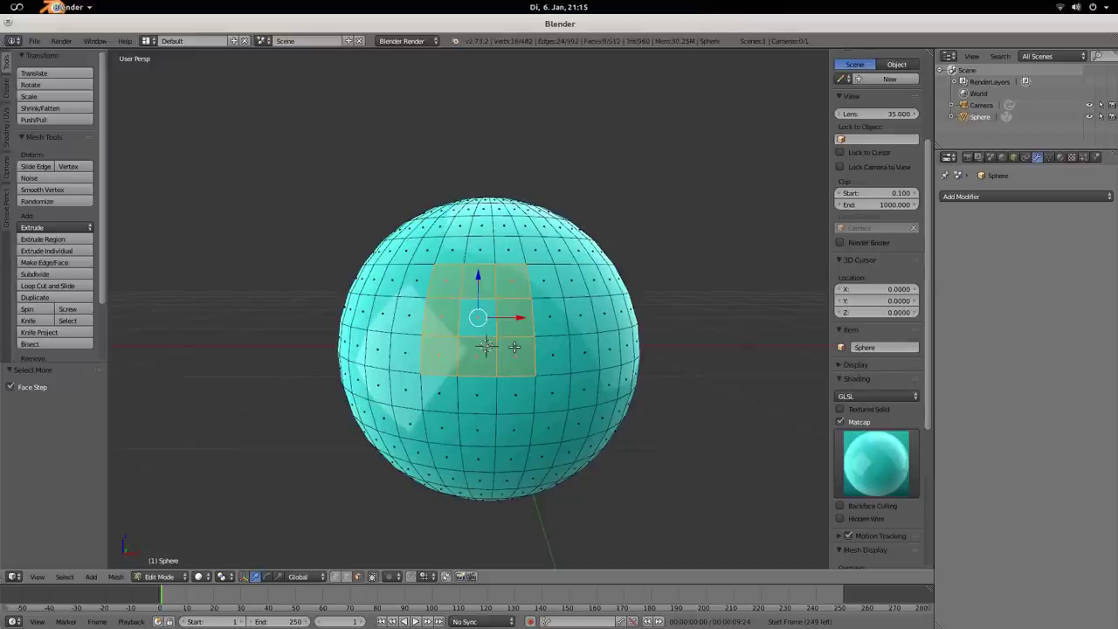
pyautogui.press('ctrl+KP_Add')
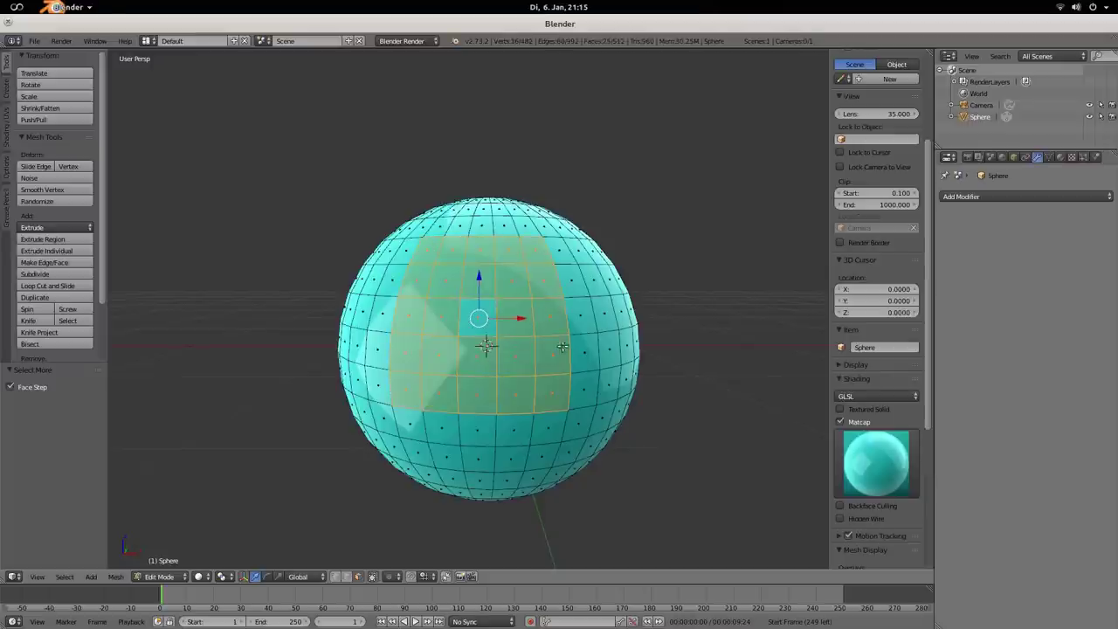
pyautogui.press('ctrl+KP_Add')
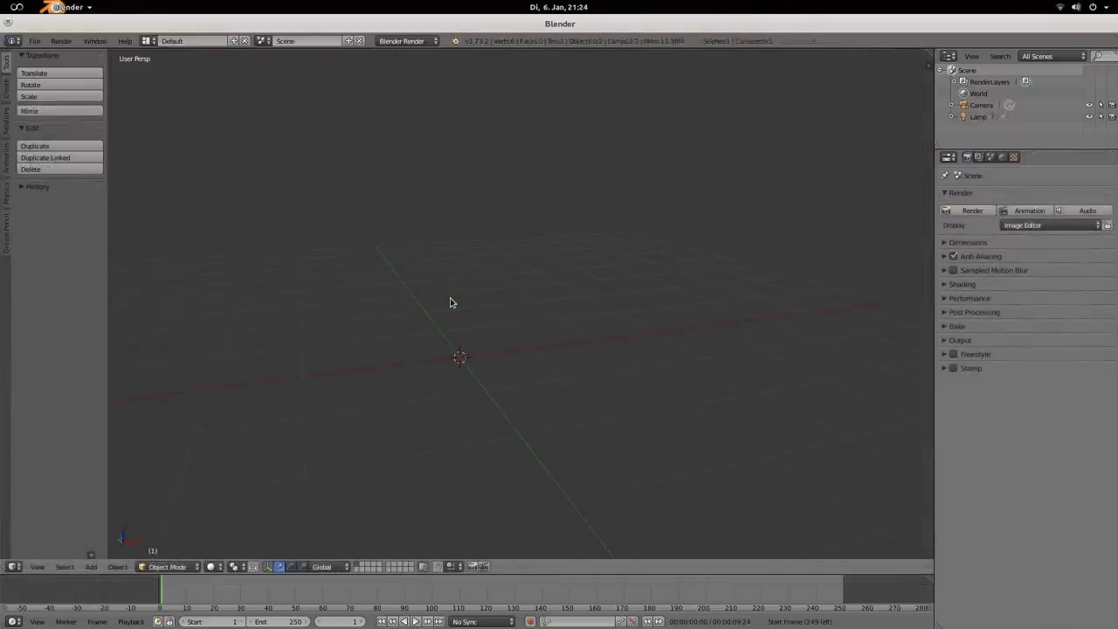
# Step: Add a UV sphere and switch it into edit mode
pyautogui.hotkey('shift', 'a')
pyautogui.moveTo(476, 325)
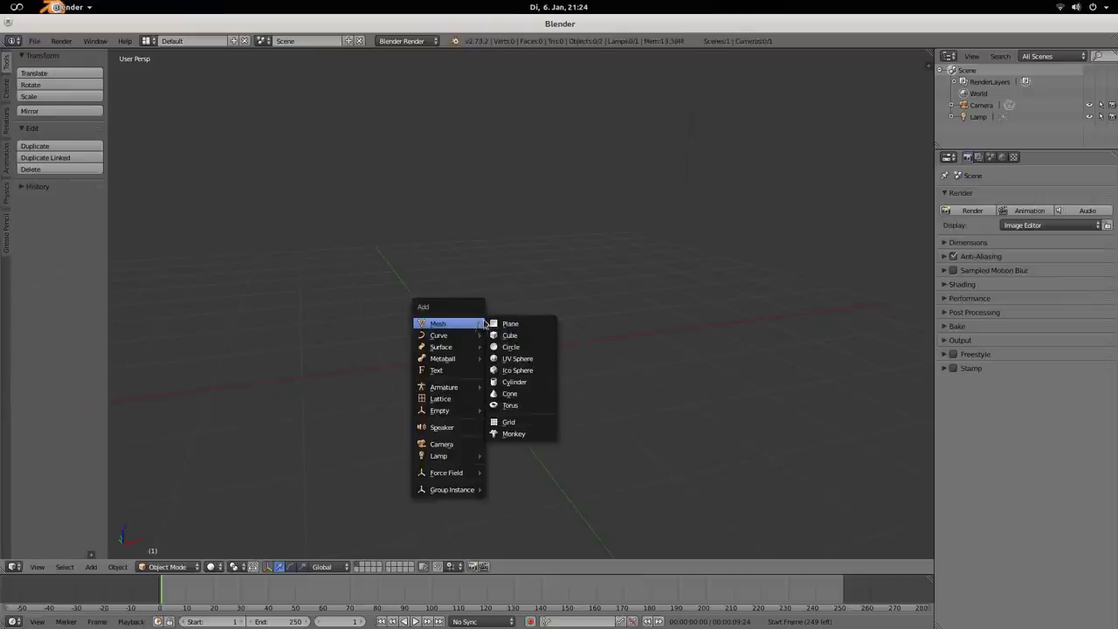
pyautogui.click(518, 358)
pyautogui.press('Tab')
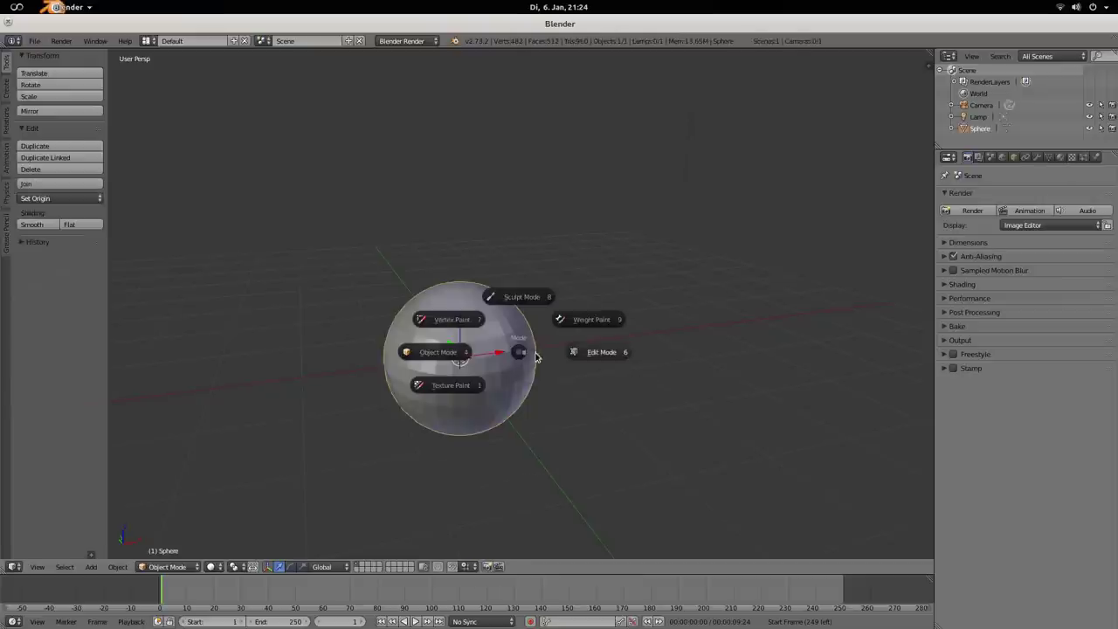
pyautogui.click(582, 352)
# Step: Select three faces on the sphere and inset them
pyautogui.scroll(5, 515, 385)
pyautogui.keyDown('shift'); pyautogui.moveTo(506, 453); pyautogui.dragTo(513, 336, button='middle'); pyautogui.keyUp('shift')
pyautogui.rightClick(459, 229)
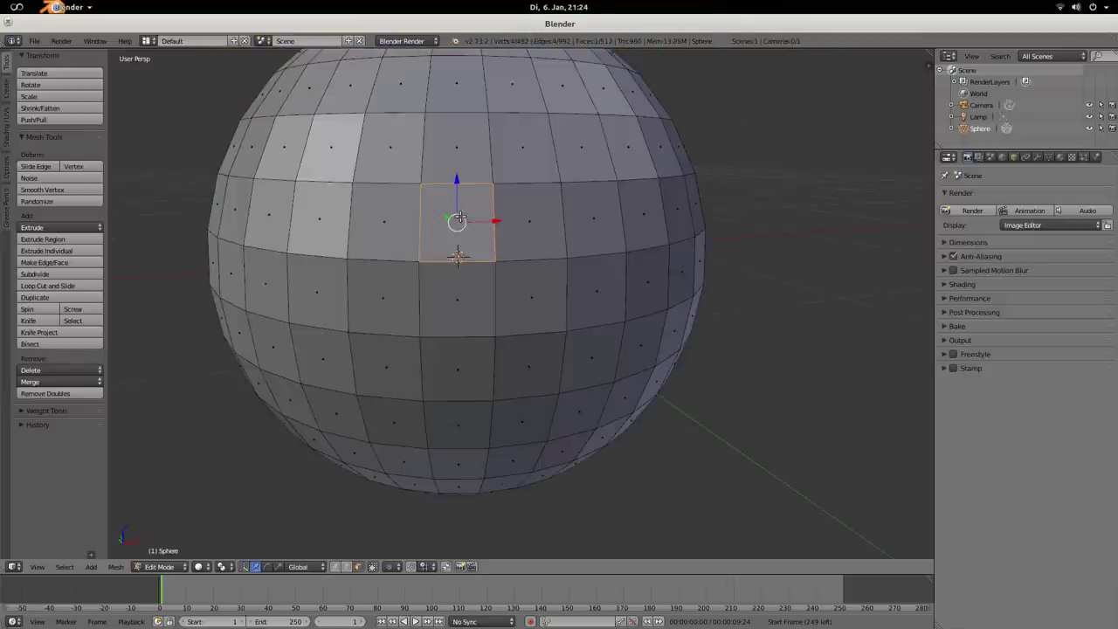
pyautogui.keyDown('shift'); pyautogui.rightClick(590, 297); pyautogui.keyUp('shift')
pyautogui.keyDown('shift'); pyautogui.rightClick(589, 153); pyautogui.keyUp('shift')
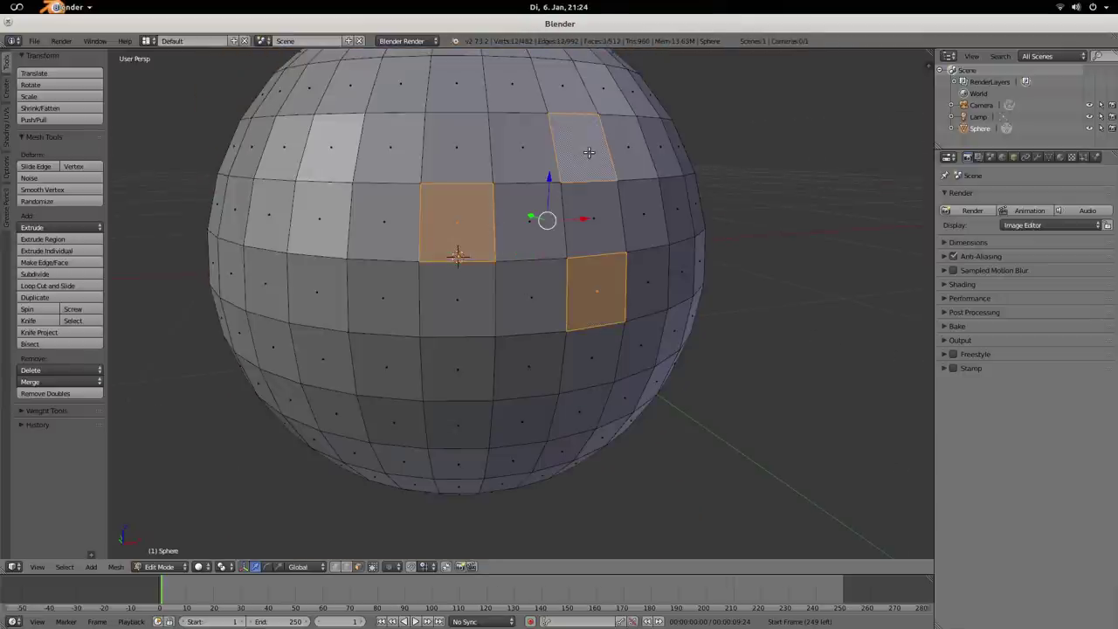
pyautogui.press('i')
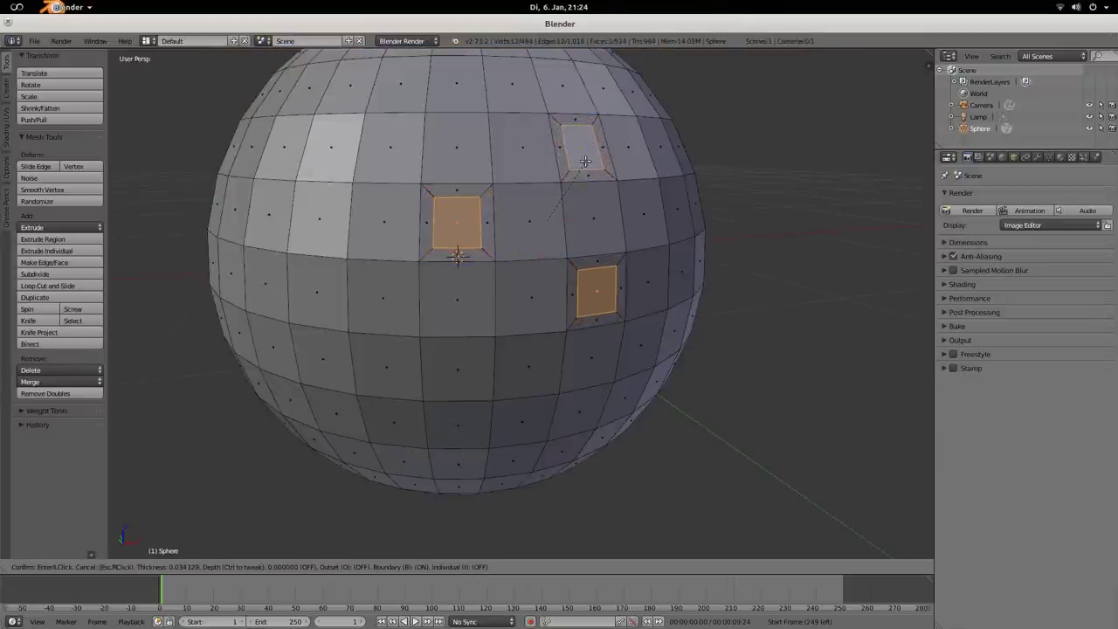
pyautogui.click(587, 162)
# Step: Select the whole sphere and duplicate it twice into a row of three spheres
pyautogui.scroll(-5, 572, 203)
pyautogui.press('a')
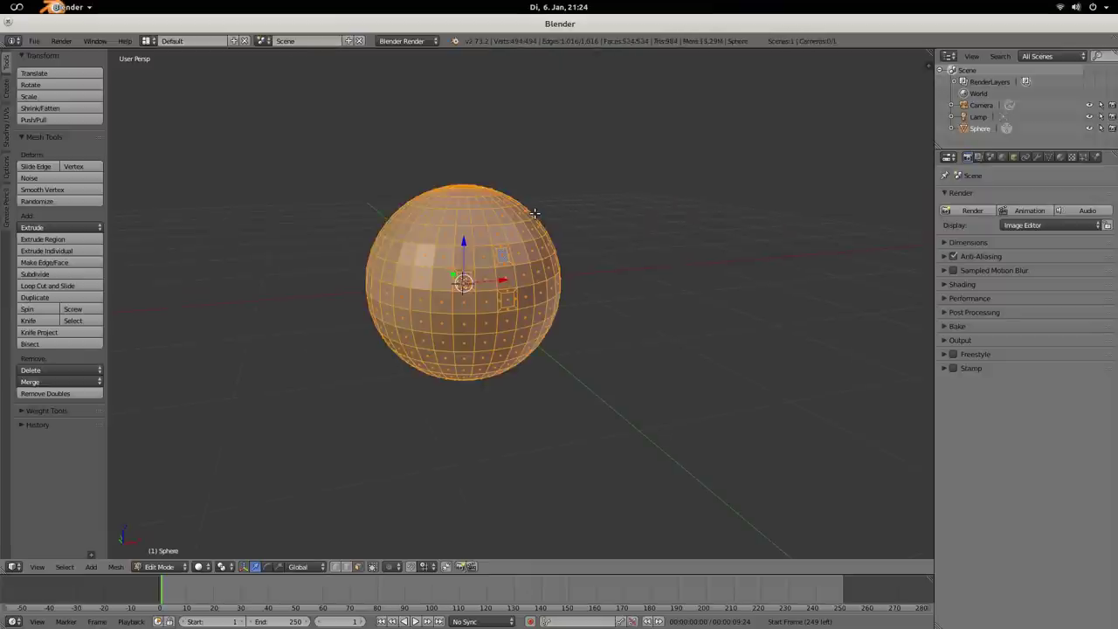
pyautogui.hotkey('shift', 'd')
pyautogui.click(646, 229)
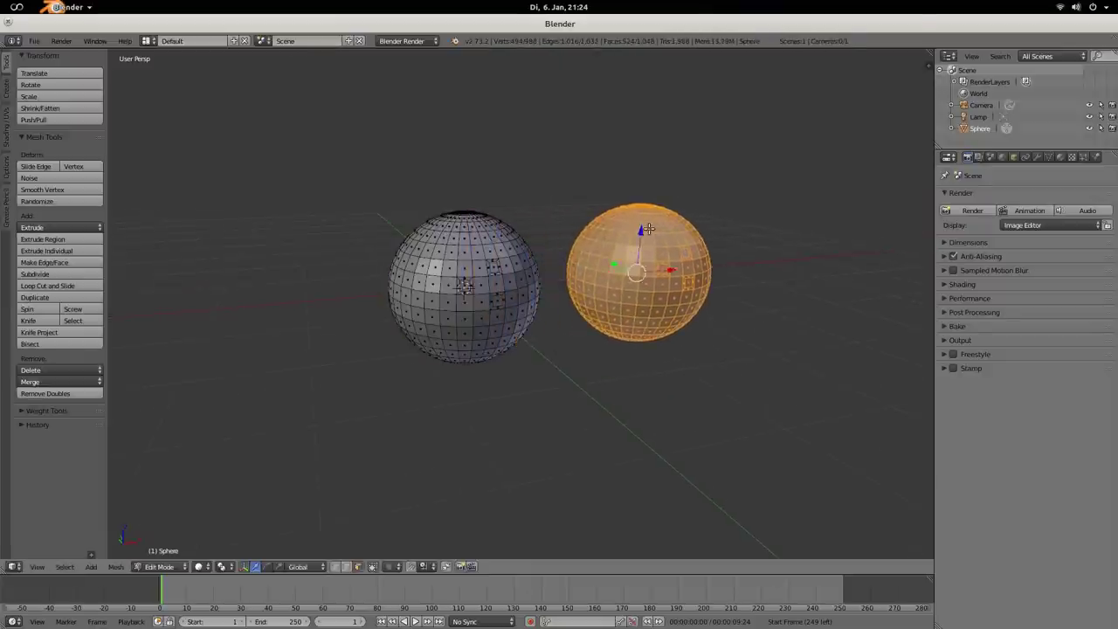
pyautogui.hotkey('shift', 'd')
pyautogui.click(802, 212)
# Step: Hide the tool shelf and select a single vertex on the left sphere
pyautogui.moveTo(802, 211); pyautogui.dragTo(691, 247, button='middle')
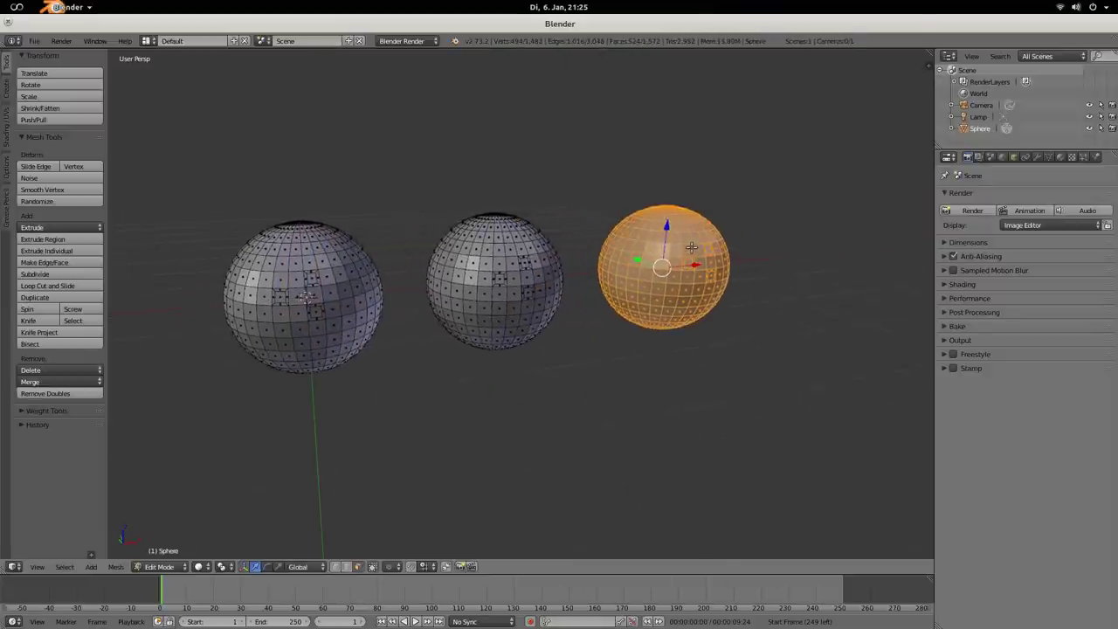
pyautogui.scroll(2, 367, 311)
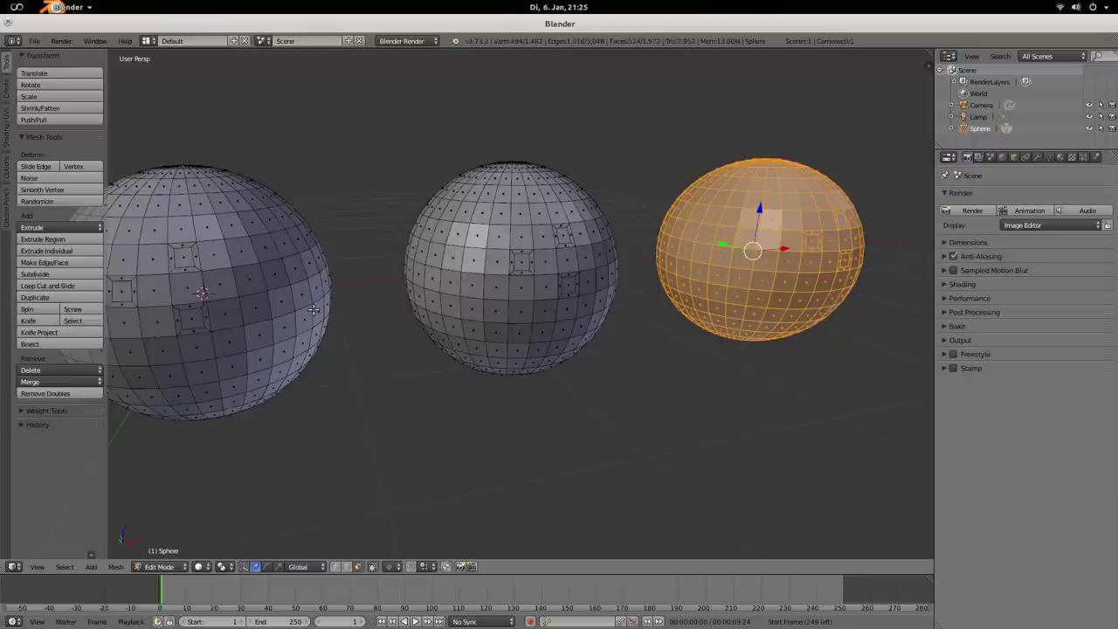
pyautogui.press('t')
pyautogui.rightClick(123, 291)
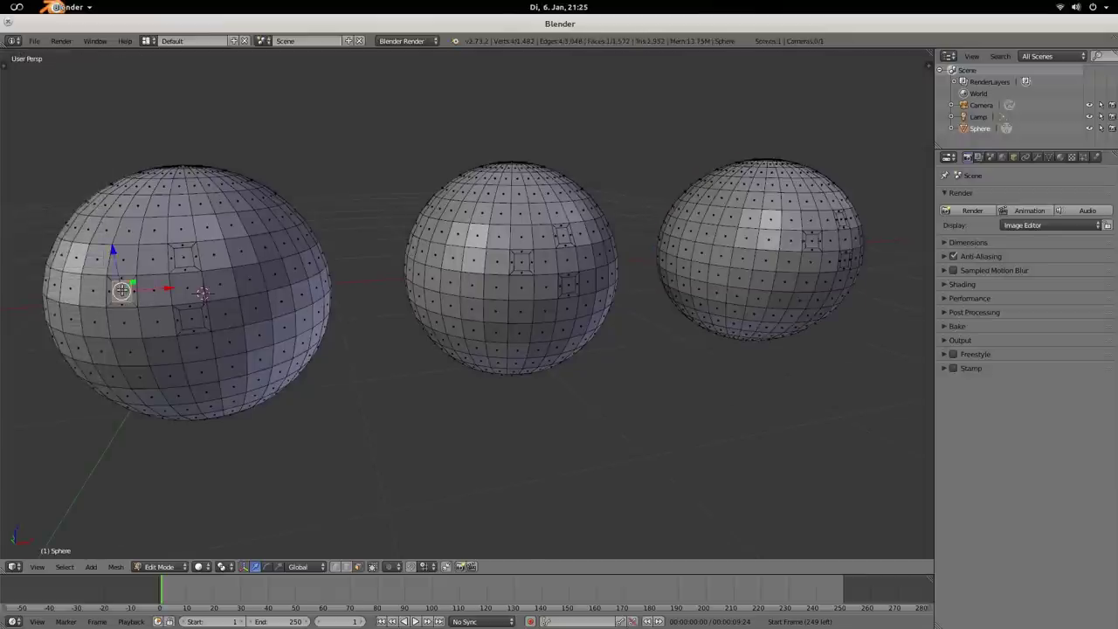
# Step: Grow the selection around the vertex, then select similar Face Regions on all three spheres
pyautogui.press('ctrl+KP_Add')
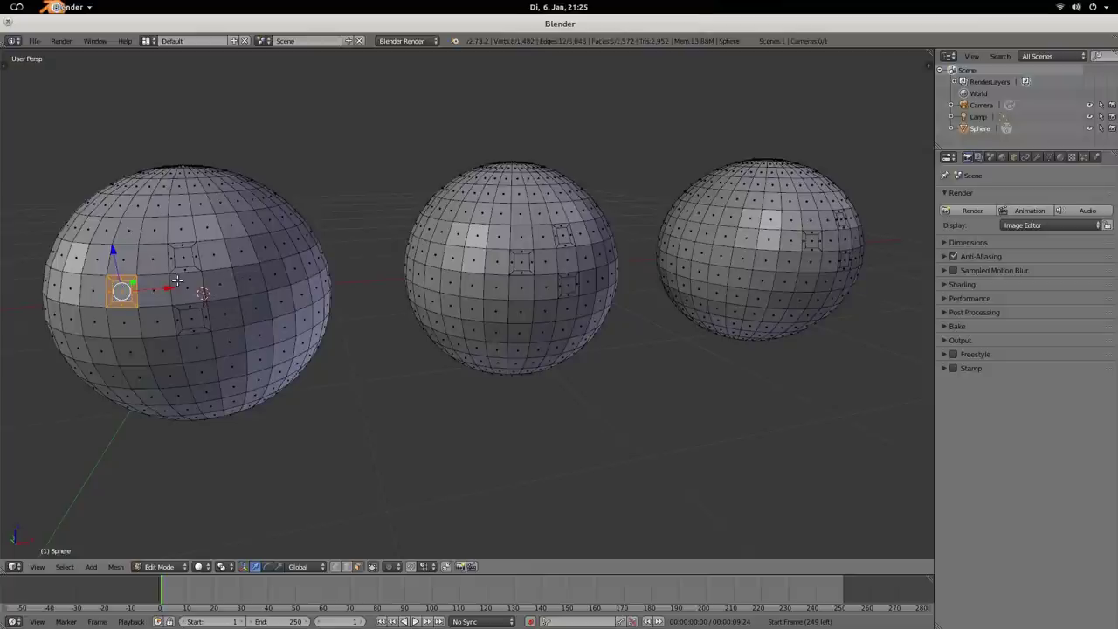
pyautogui.hotkey('shift', 'g')
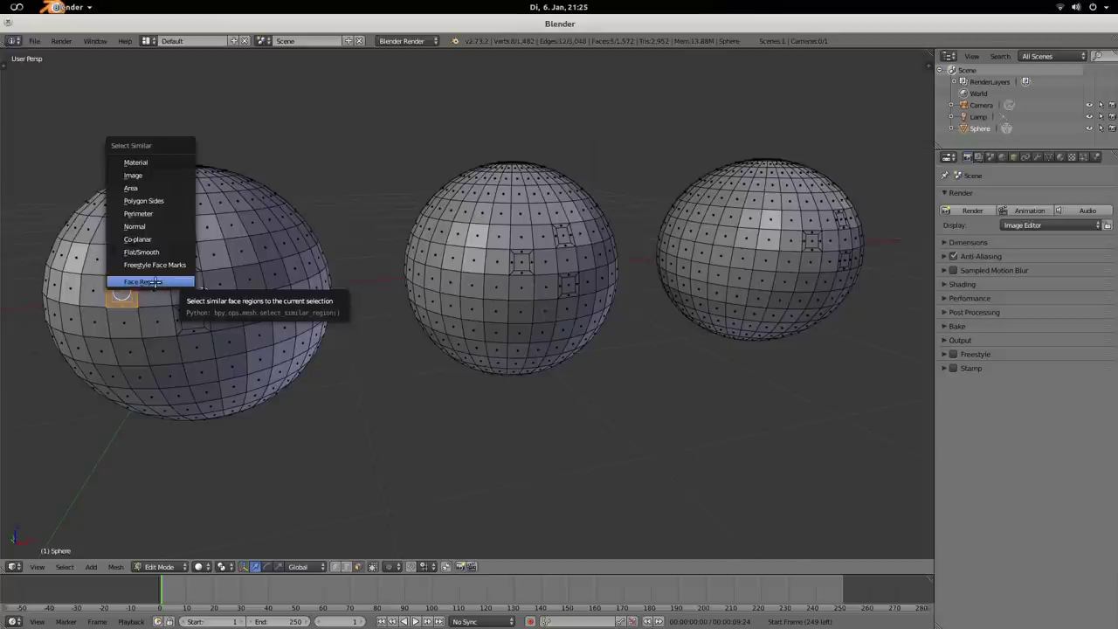
pyautogui.click(153, 282)
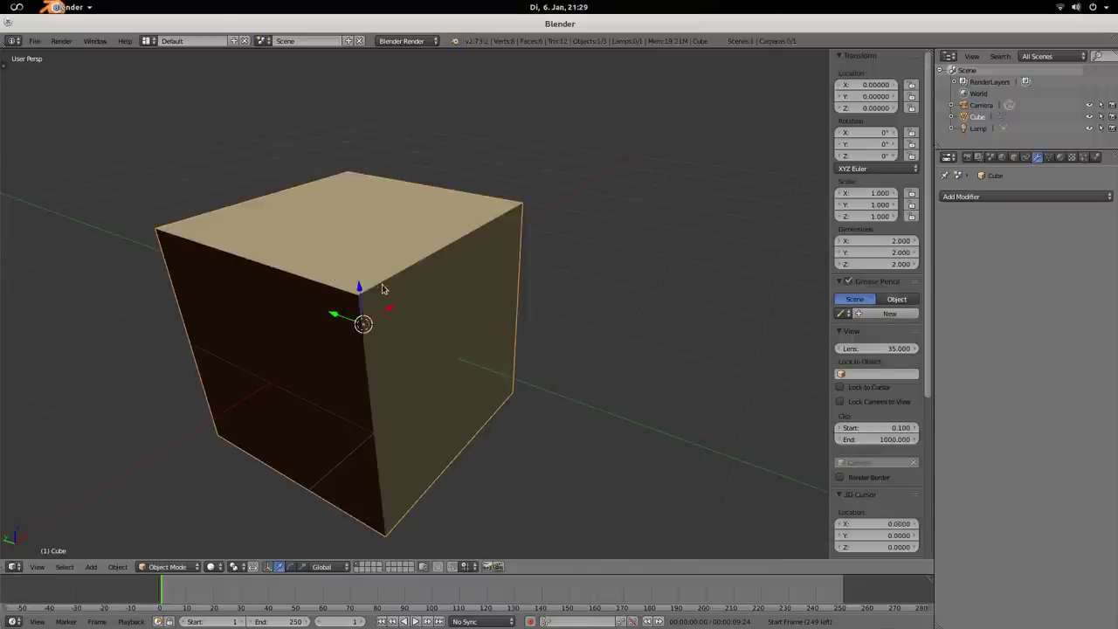
# Step: Add a Bevel modifier to the cube with Only Vertices and Limit Method set to Weight
pyautogui.press('a')
pyautogui.rightClick(470, 256)
pyautogui.click(1003, 196)
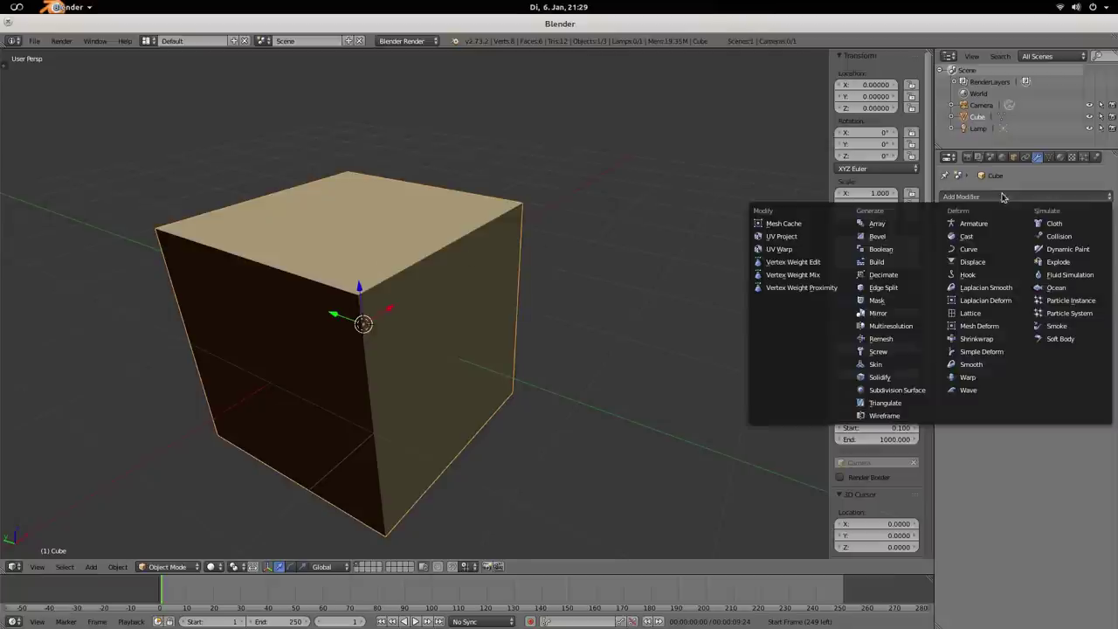
pyautogui.click(877, 237)
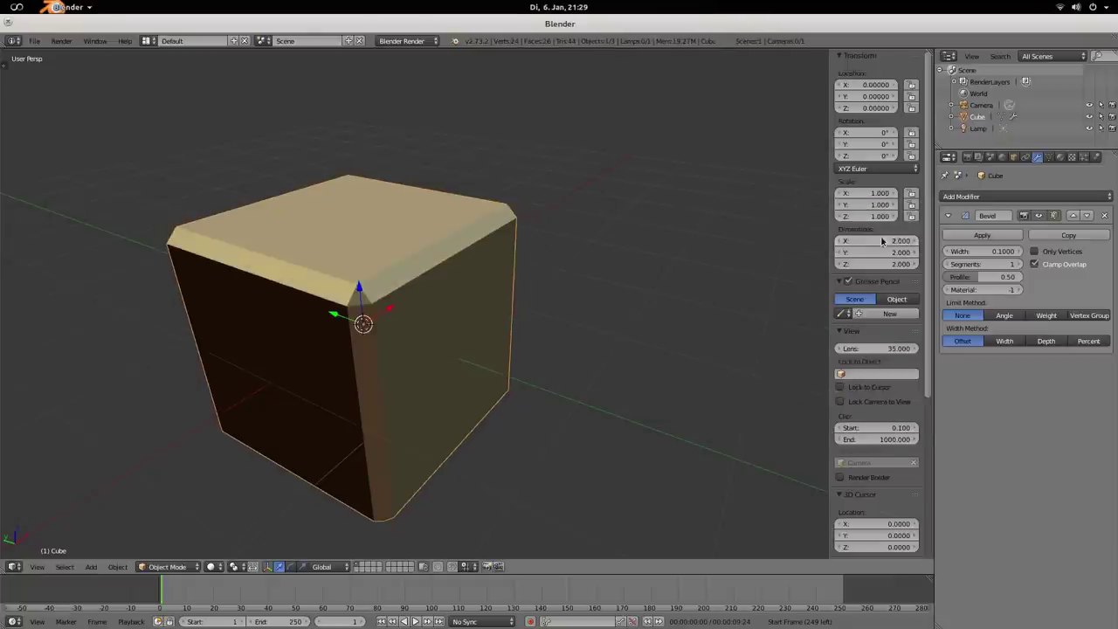
pyautogui.click(1039, 252)
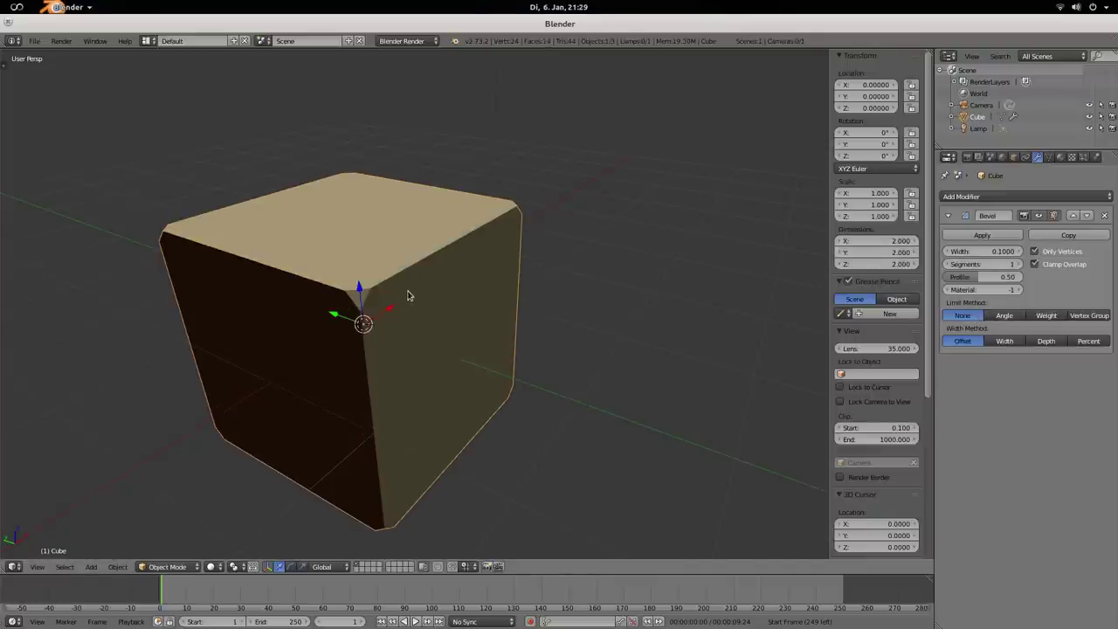
pyautogui.click(1047, 316)
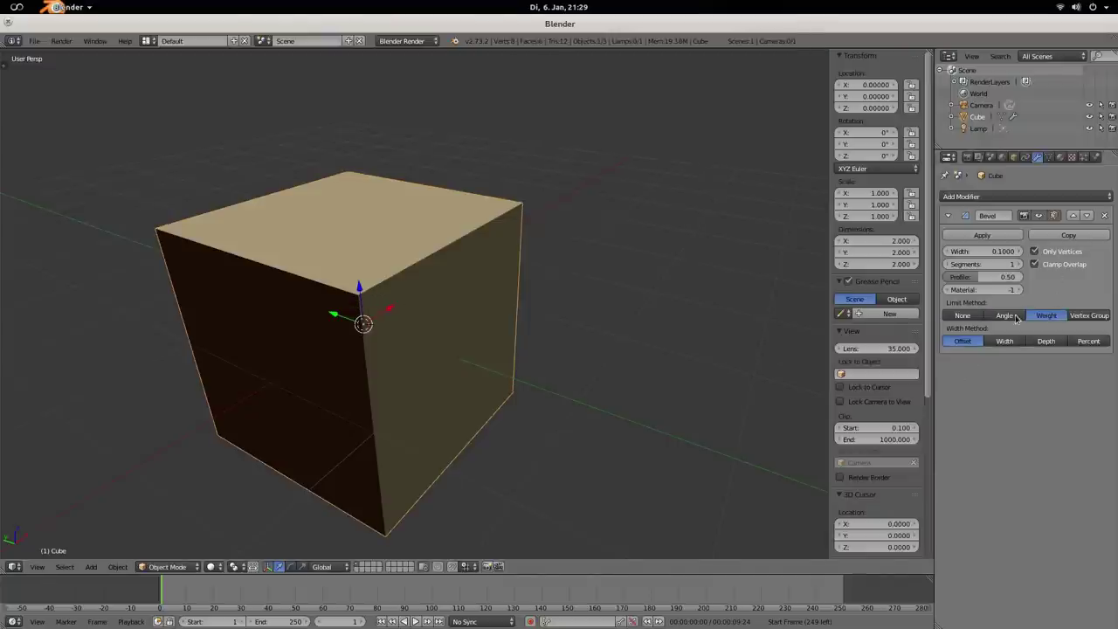
# Step: Raise the top-front corner vertex's bevel weight and view the bevelled corner in object mode
pyautogui.press('Tab')
pyautogui.rightClick(350, 279)
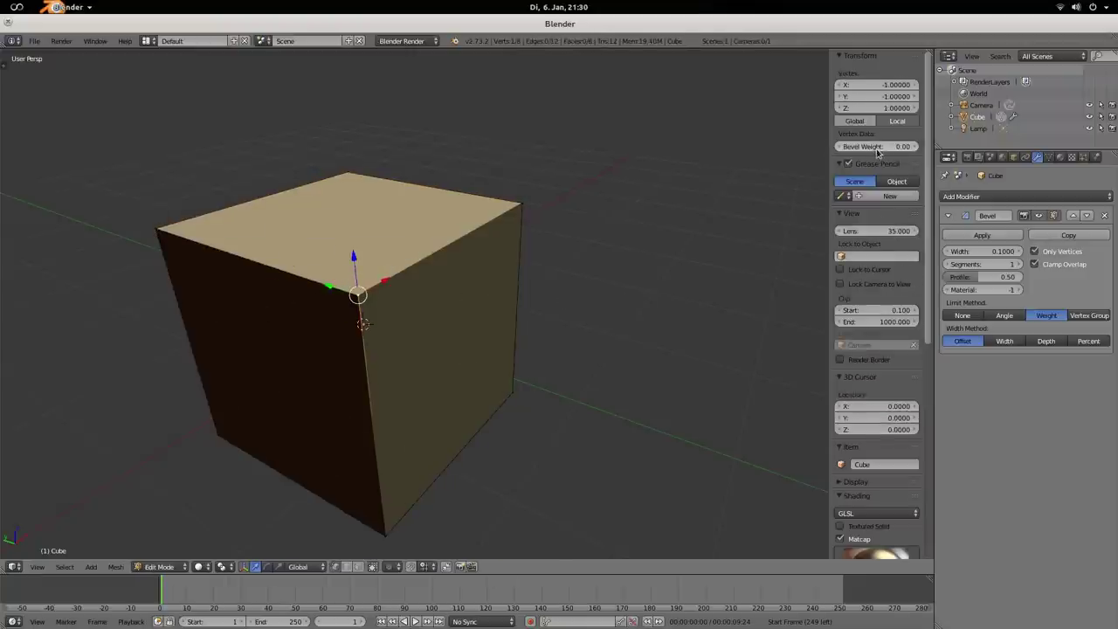
pyautogui.moveTo(868, 151); pyautogui.dragTo(874, 146)
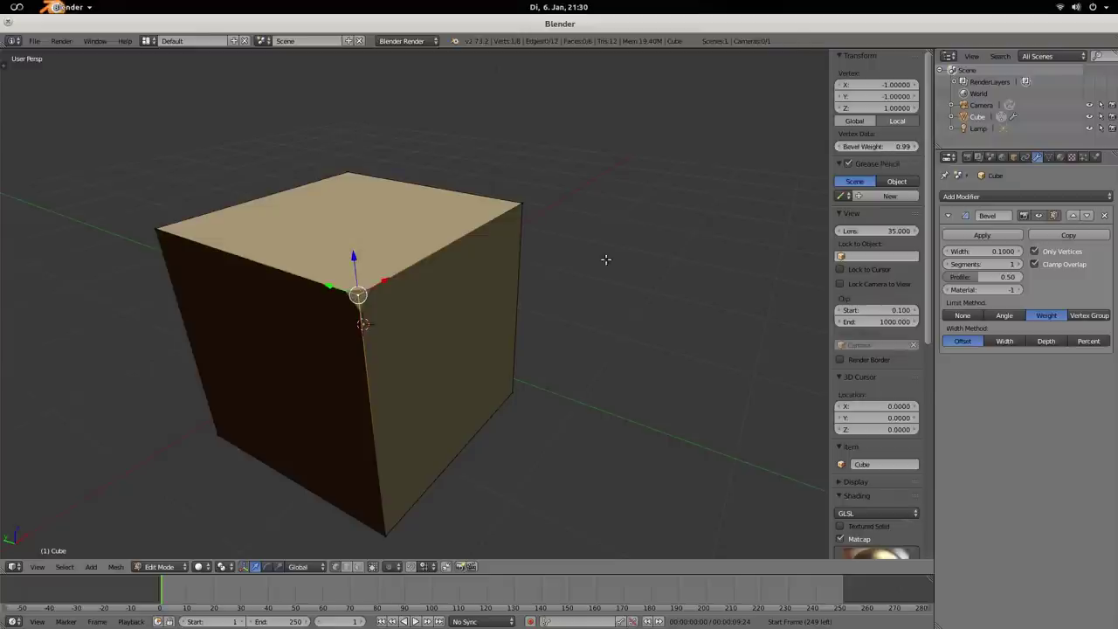
pyautogui.press('Tab')
pyautogui.moveTo(292, 337); pyautogui.dragTo(582, 347, button='middle')
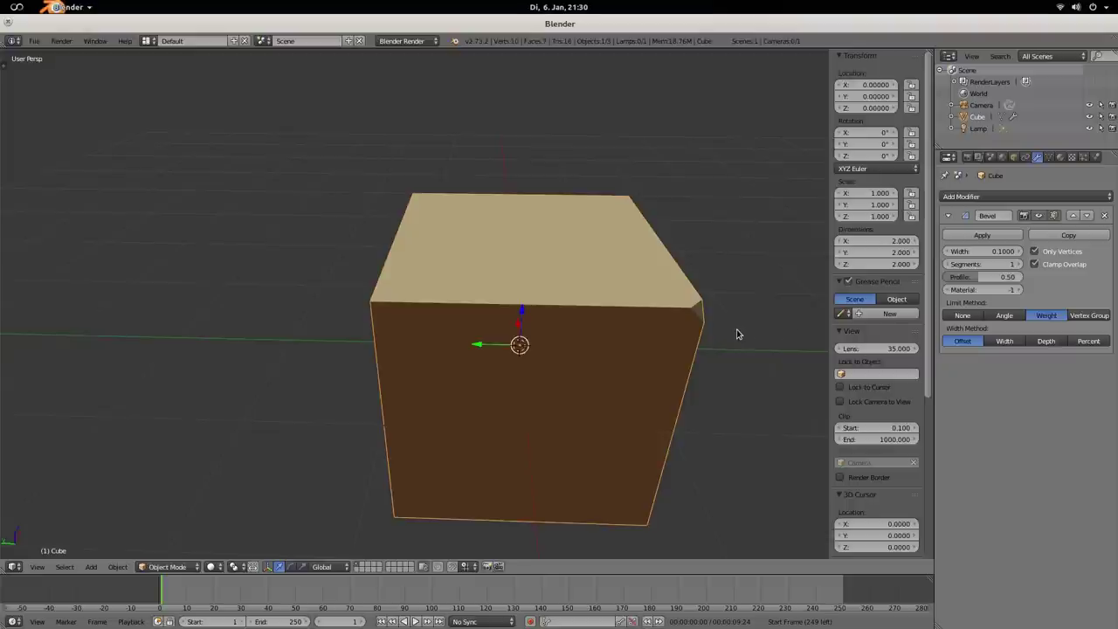
pyautogui.moveTo(635, 411); pyautogui.dragTo(615, 404, button='middle')
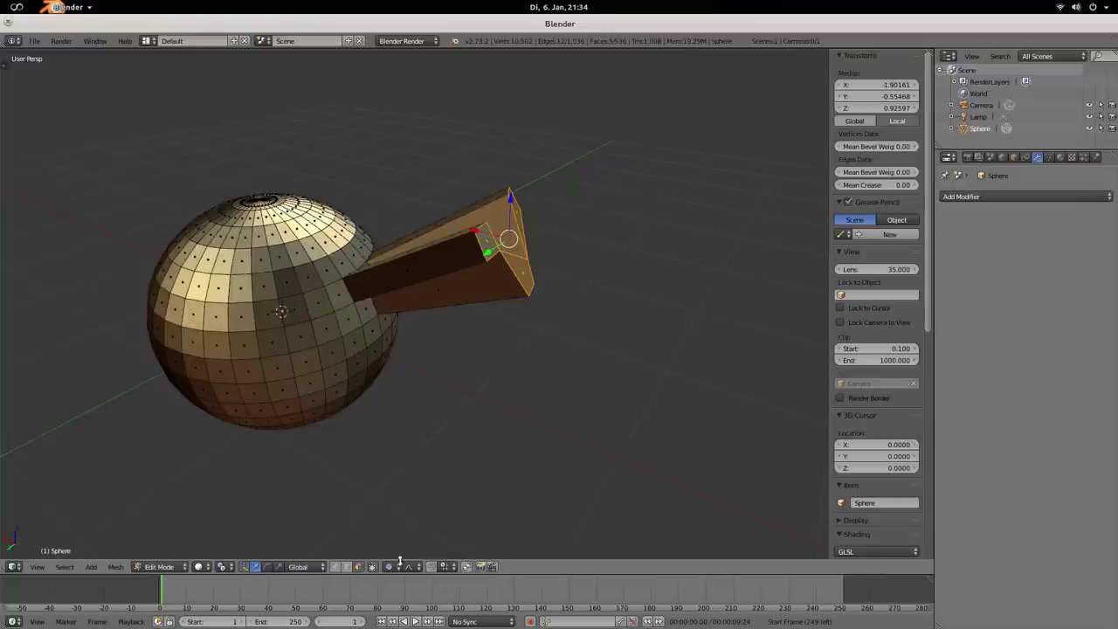
# Step: Set the pivot point to Individual Origins, then start a trial rotation and cancel it
pyautogui.click(223, 567)
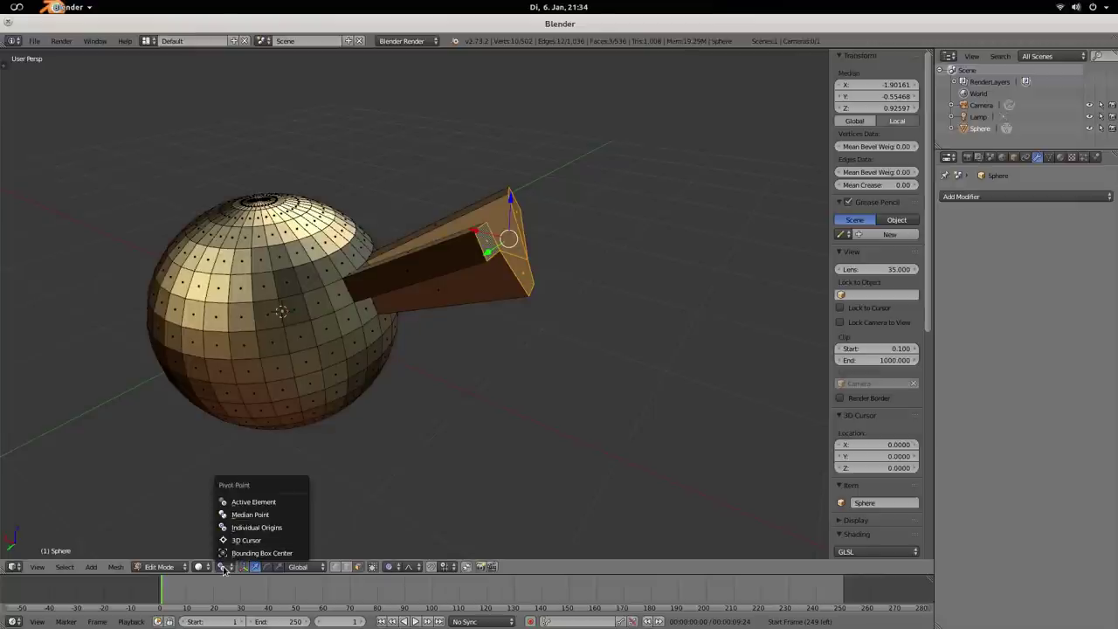
pyautogui.click(256, 529)
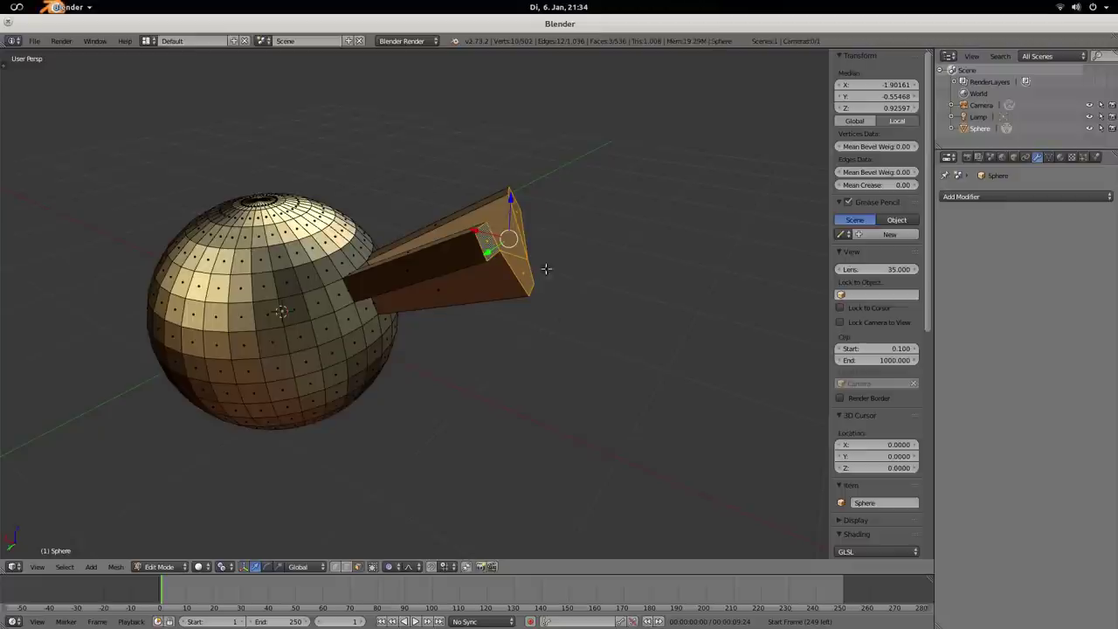
pyautogui.press('r')
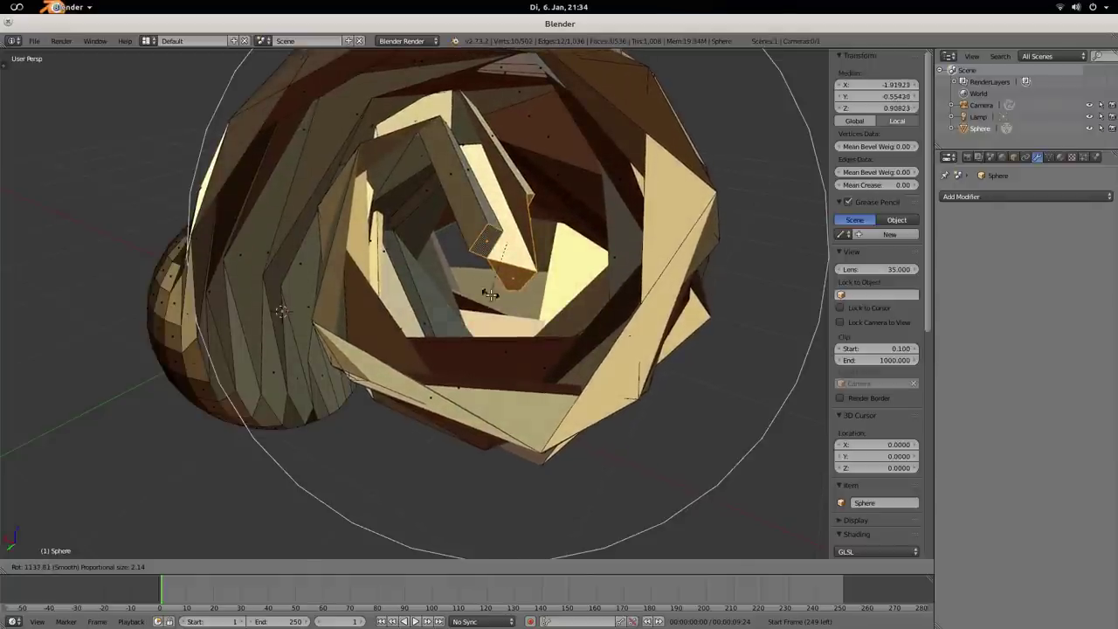
pyautogui.press('Escape')
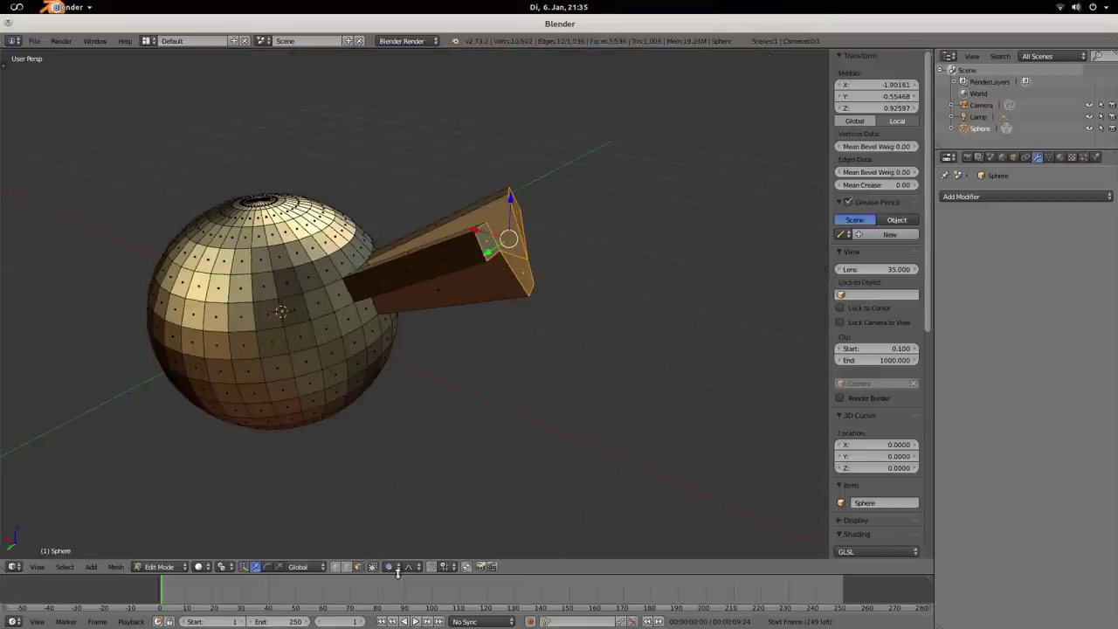